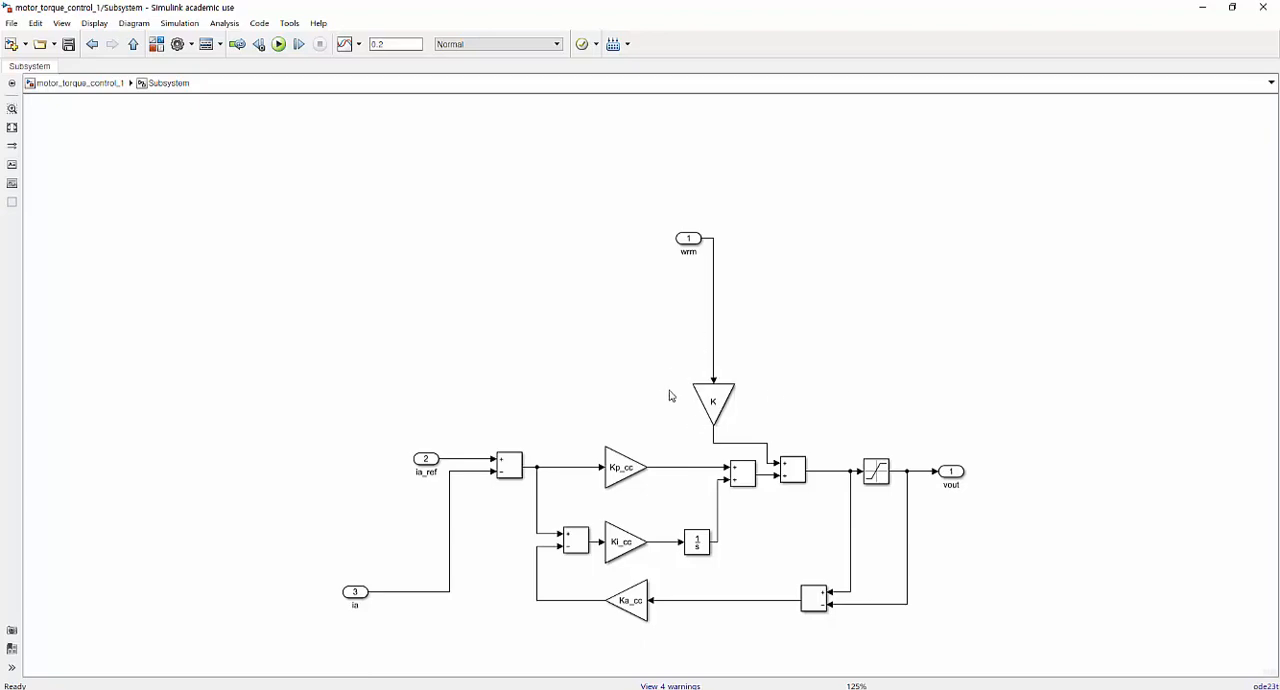
Return to the top level of motor_torque_control_1 and save the model.
{"action": "left_click", "coordinate": [68, 88]}
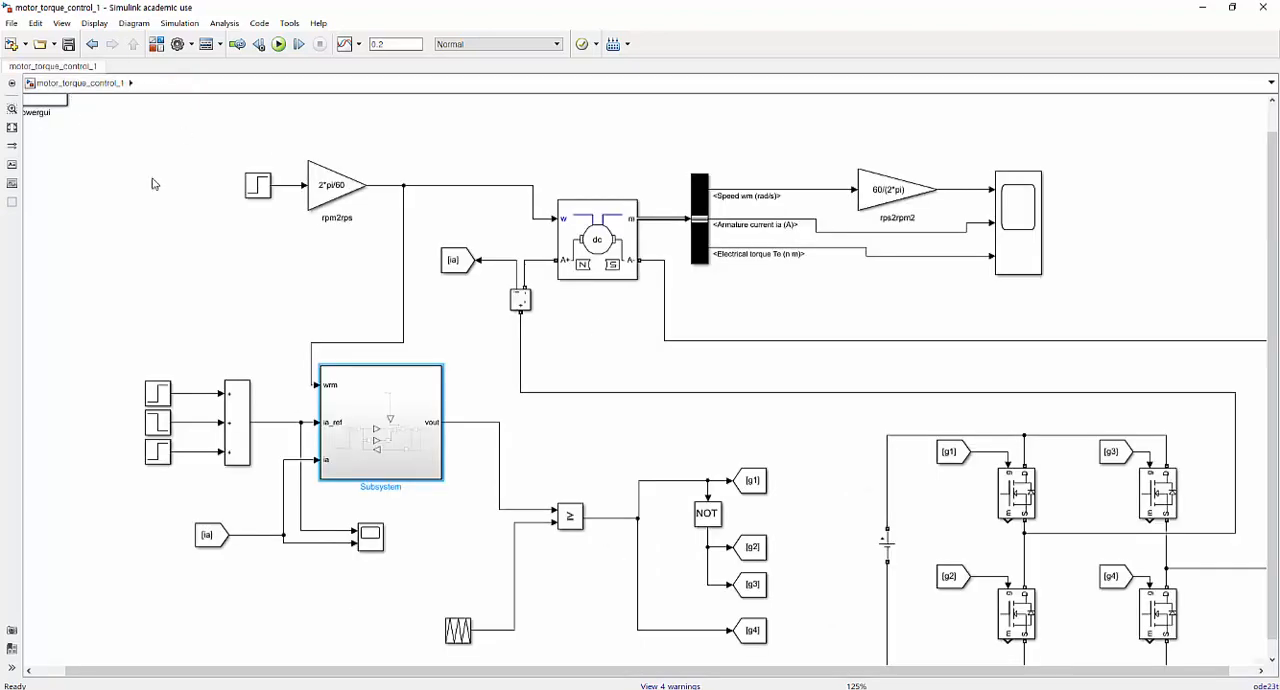
{"action": "left_click", "coordinate": [213, 288]}
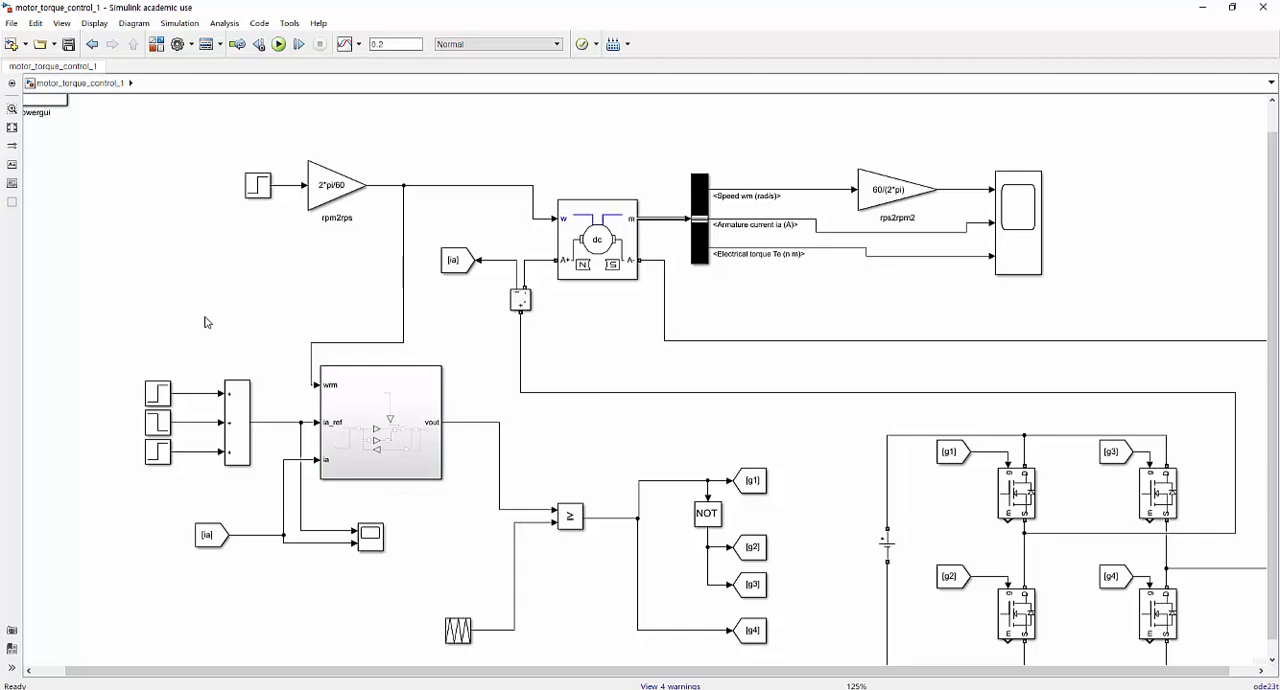
{"action": "key", "text": "ctrl+s"}
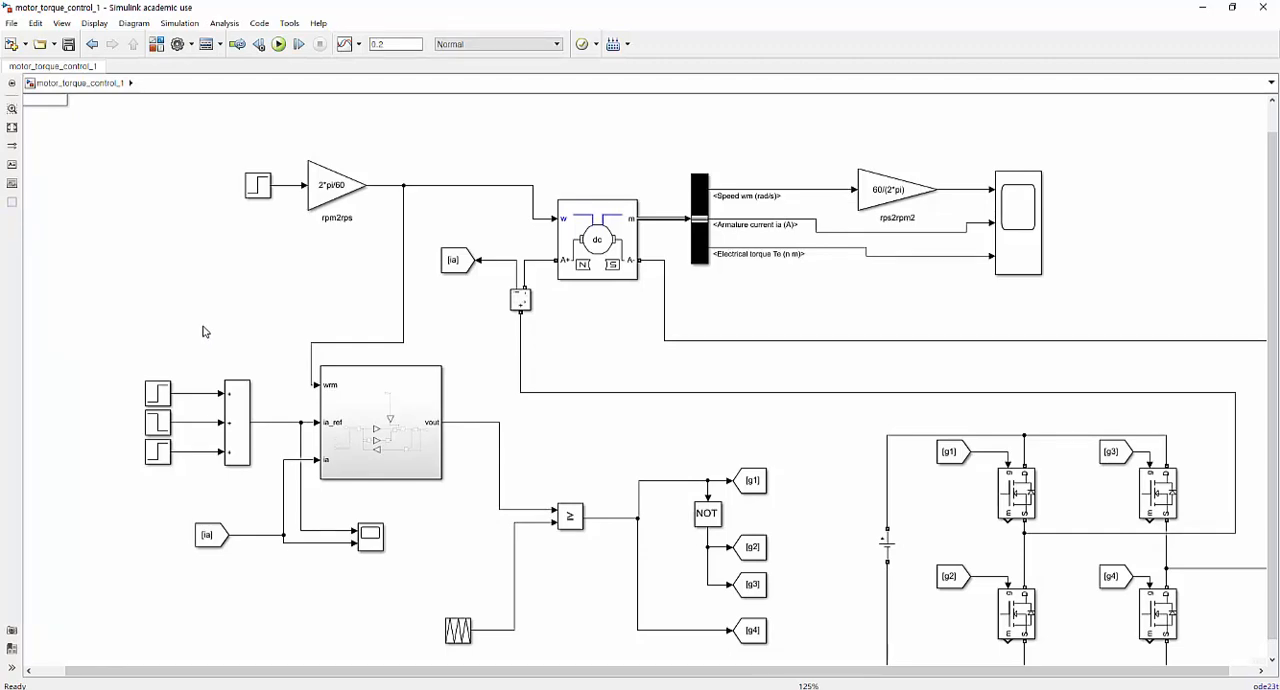
Remove the three step sources and their adder that feed the subsystem's ia_ref input.
{"action": "left_click_drag", "start_coordinate": [120, 488], "coordinate": [240, 383]}
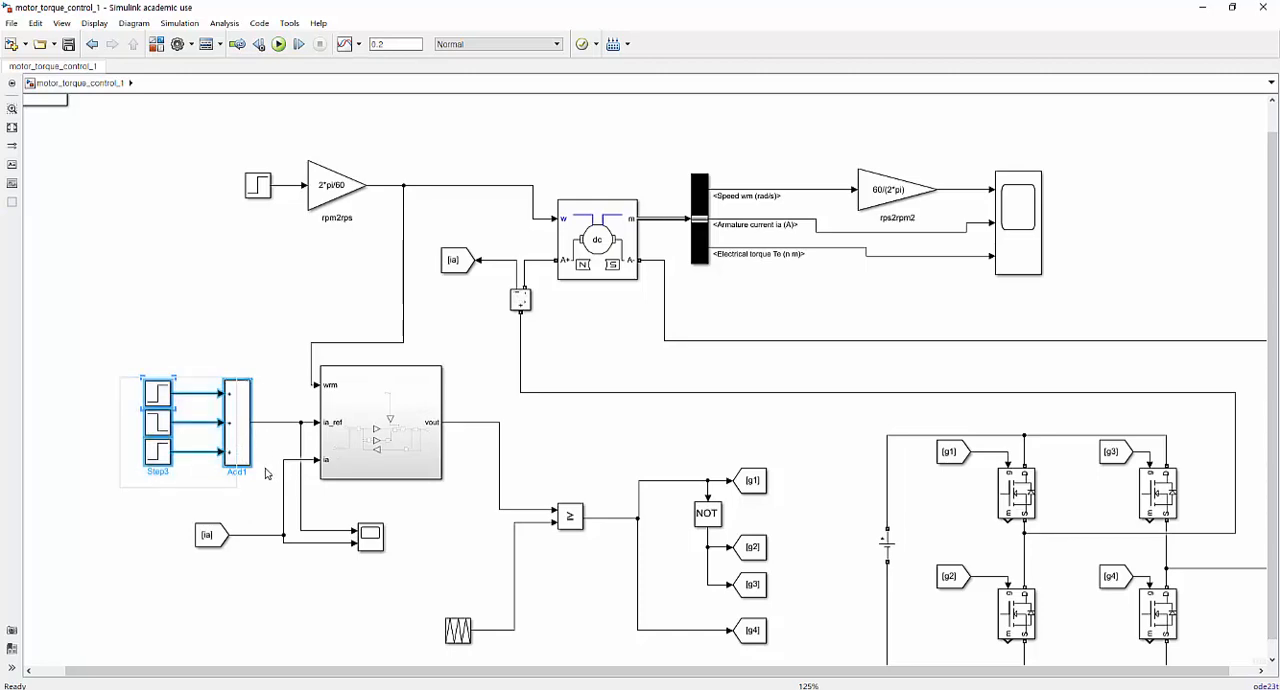
{"action": "key", "text": "ctrl+x"}
{"action": "key", "text": "ctrl+v"}
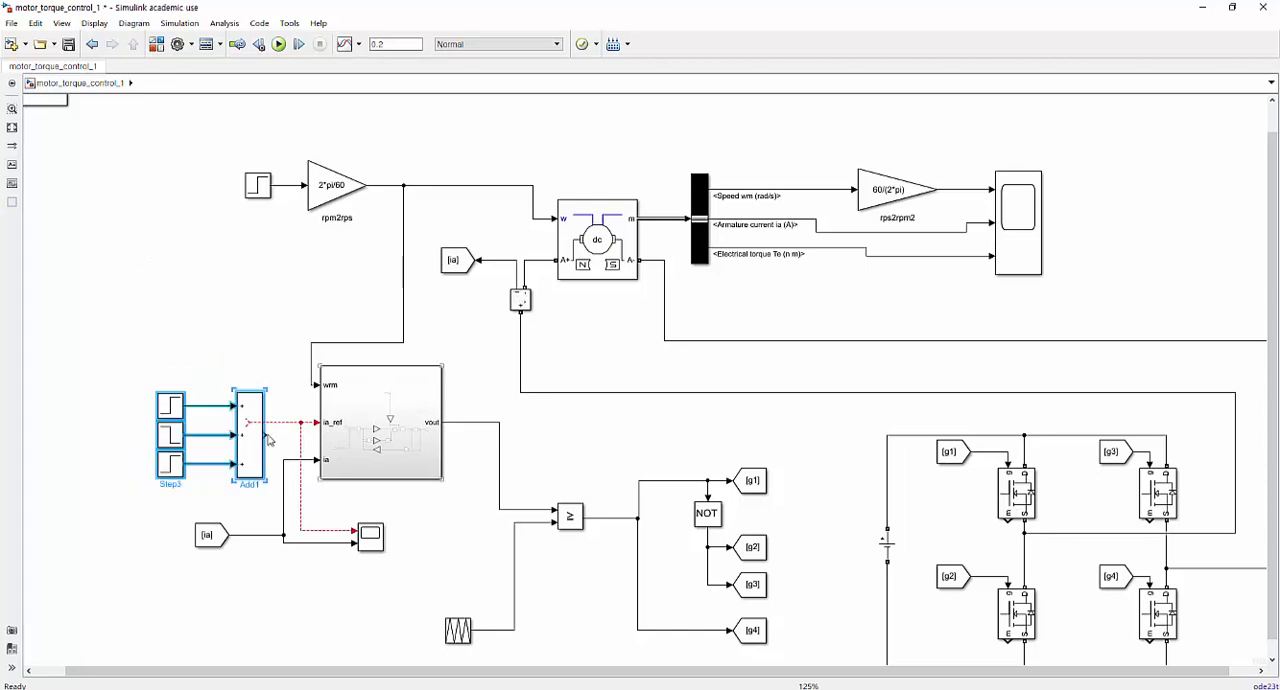
{"action": "left_click_drag", "start_coordinate": [243, 449], "coordinate": [143, 231]}
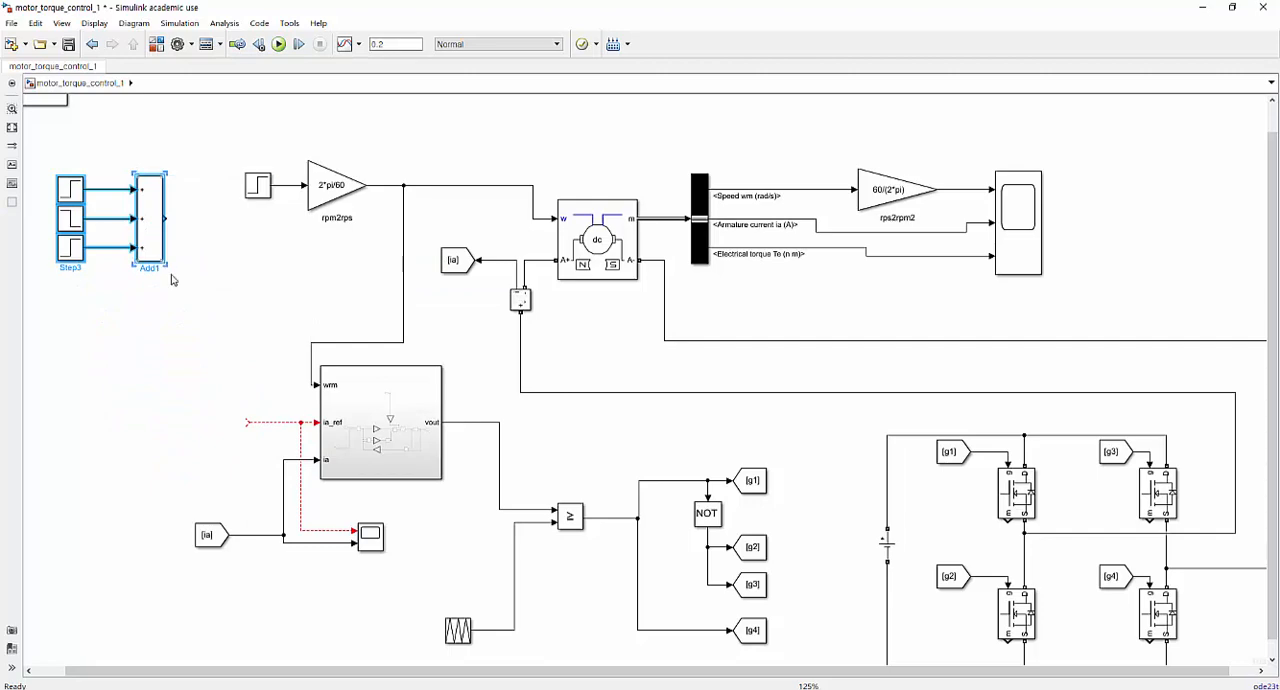
{"action": "key", "text": "Delete"}
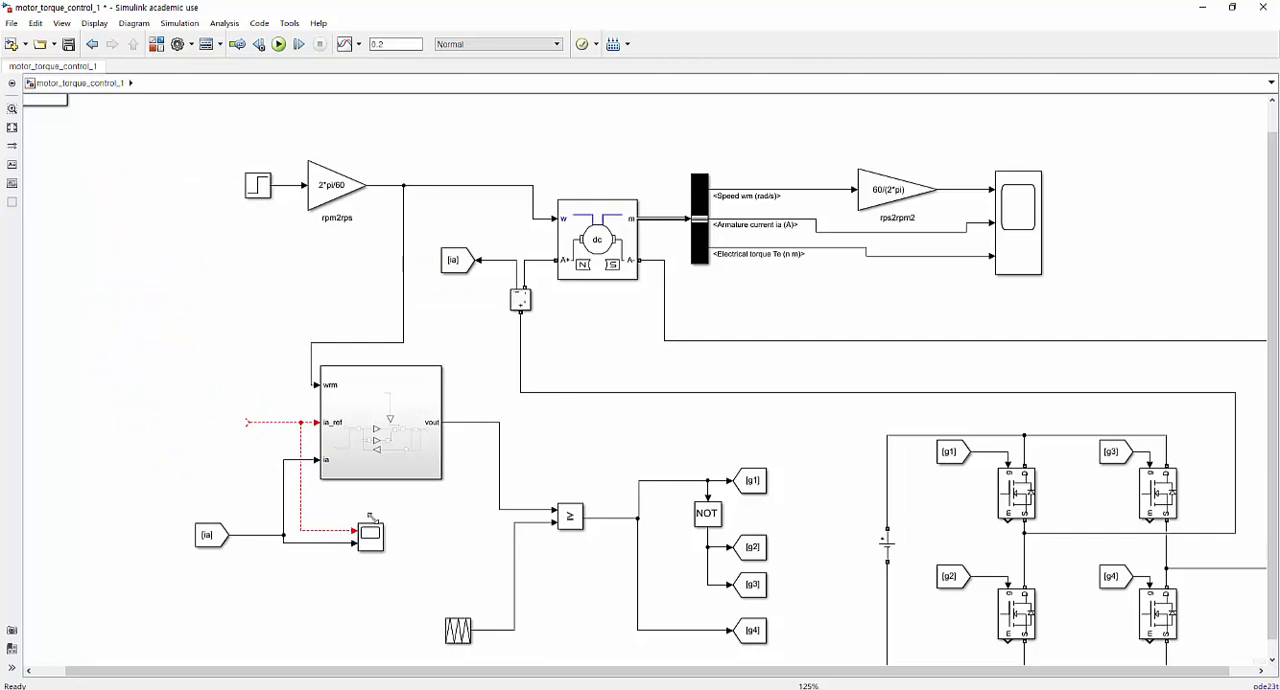
Duplicate the current controller subsystem ahead of the original and connect the copy's vout output to the open ia_ref line.
{"action": "left_click_drag", "start_coordinate": [504, 679], "coordinate": [417, 629]}
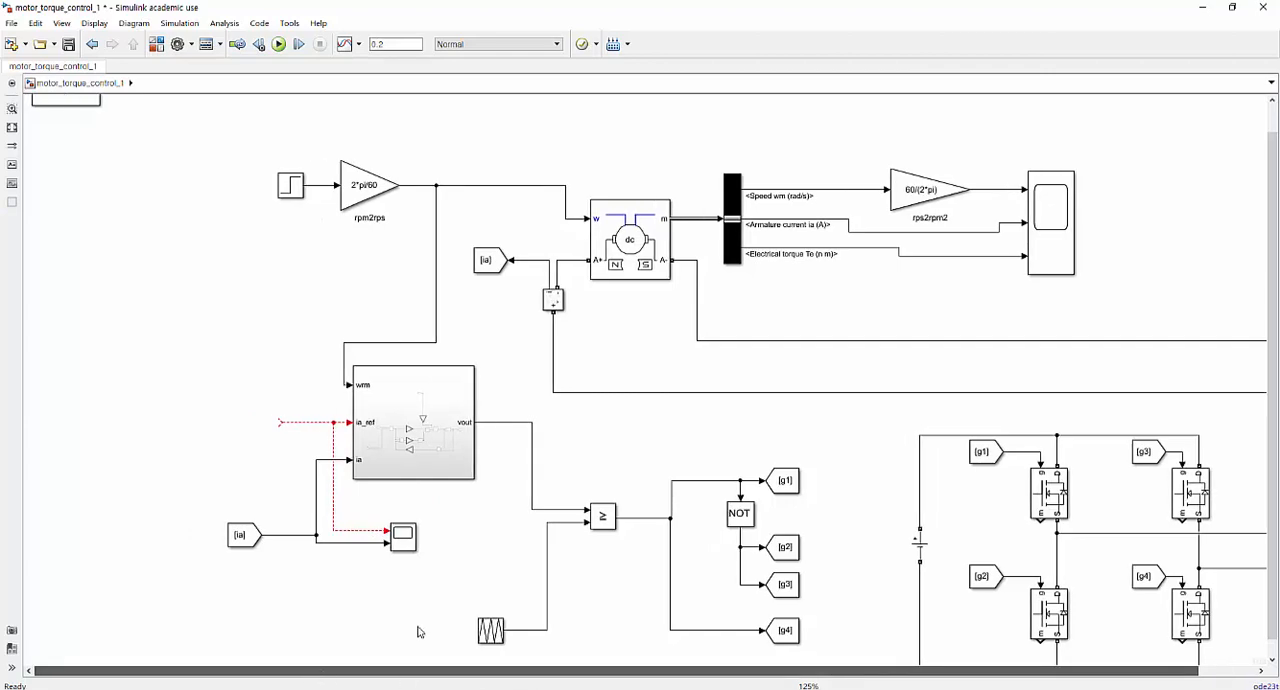
{"action": "double_click", "coordinate": [453, 438]}
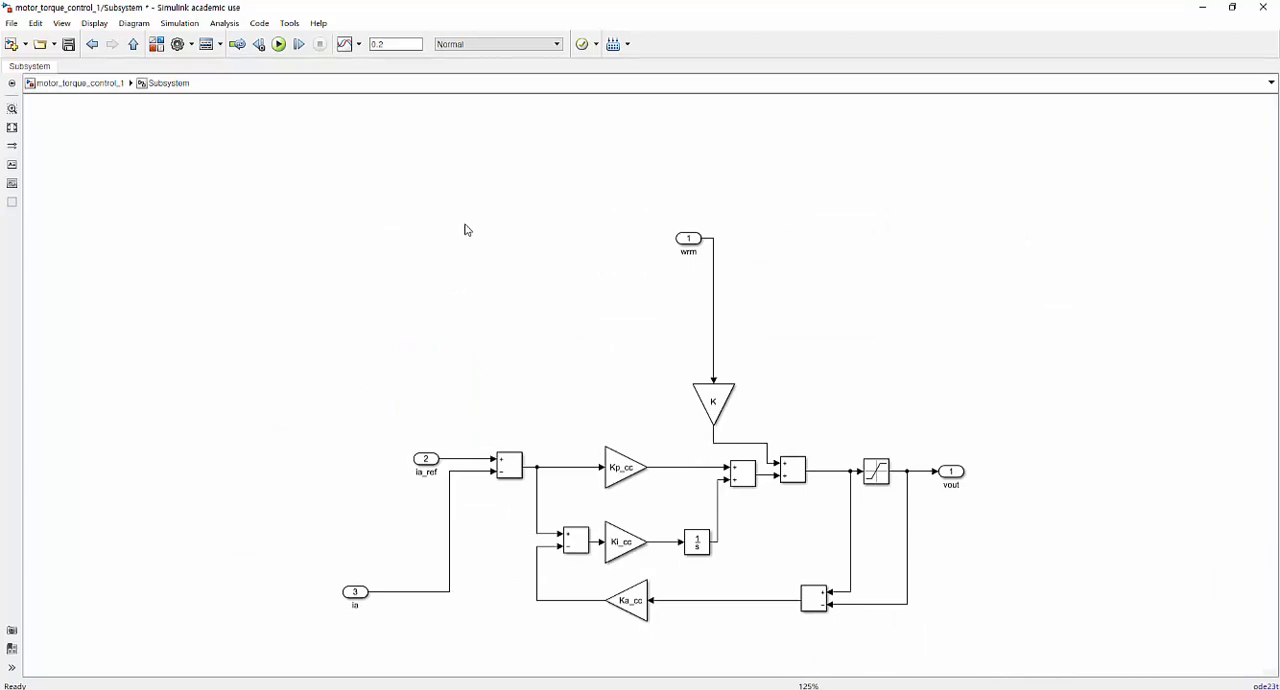
{"action": "left_click", "coordinate": [95, 83]}
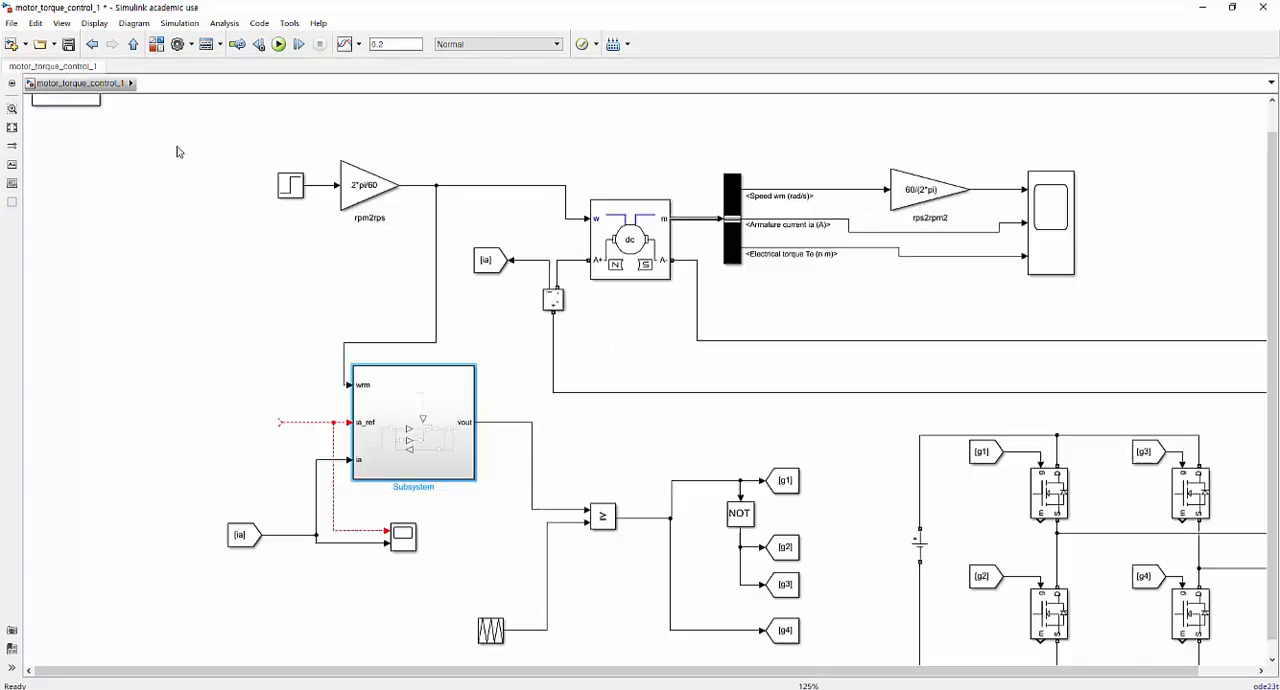
{"action": "left_click_drag", "start_coordinate": [435, 426], "coordinate": [275, 424], "text": "ctrl"}
{"action": "left_click", "coordinate": [289, 430]}
{"action": "key", "text": "Delete"}
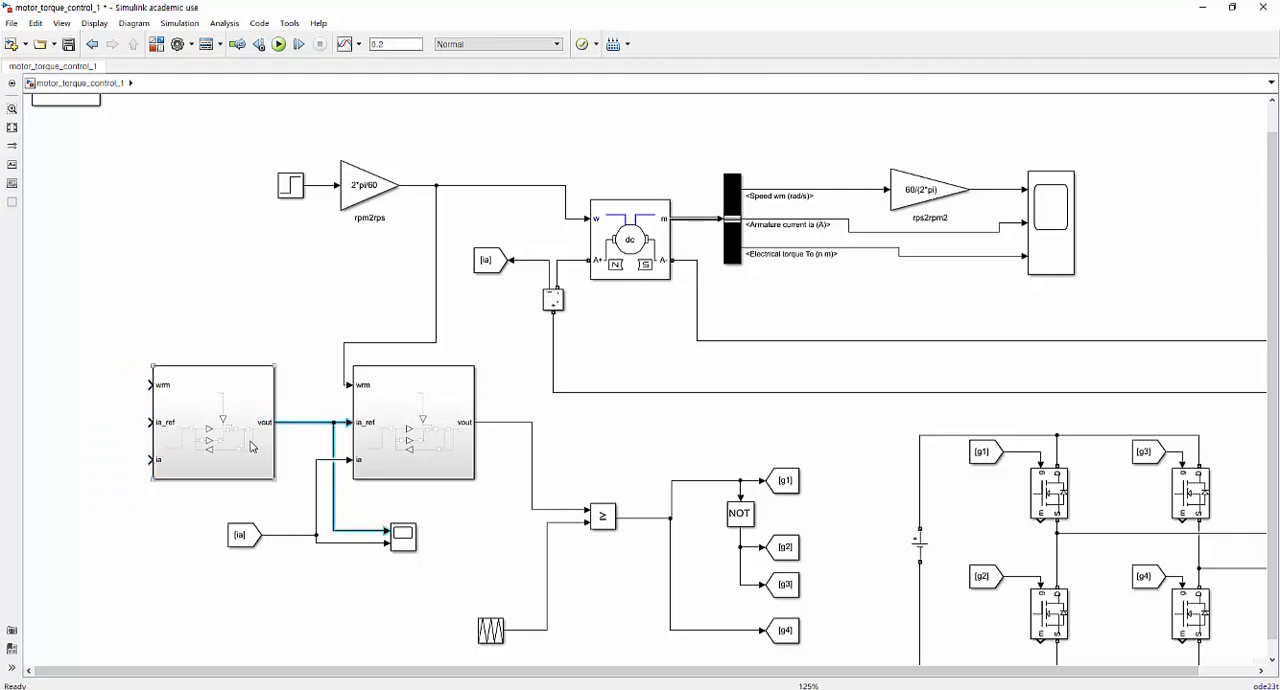
Open the copied subsystem and rename its output port vout to Te_ref.
{"action": "double_click", "coordinate": [246, 423]}
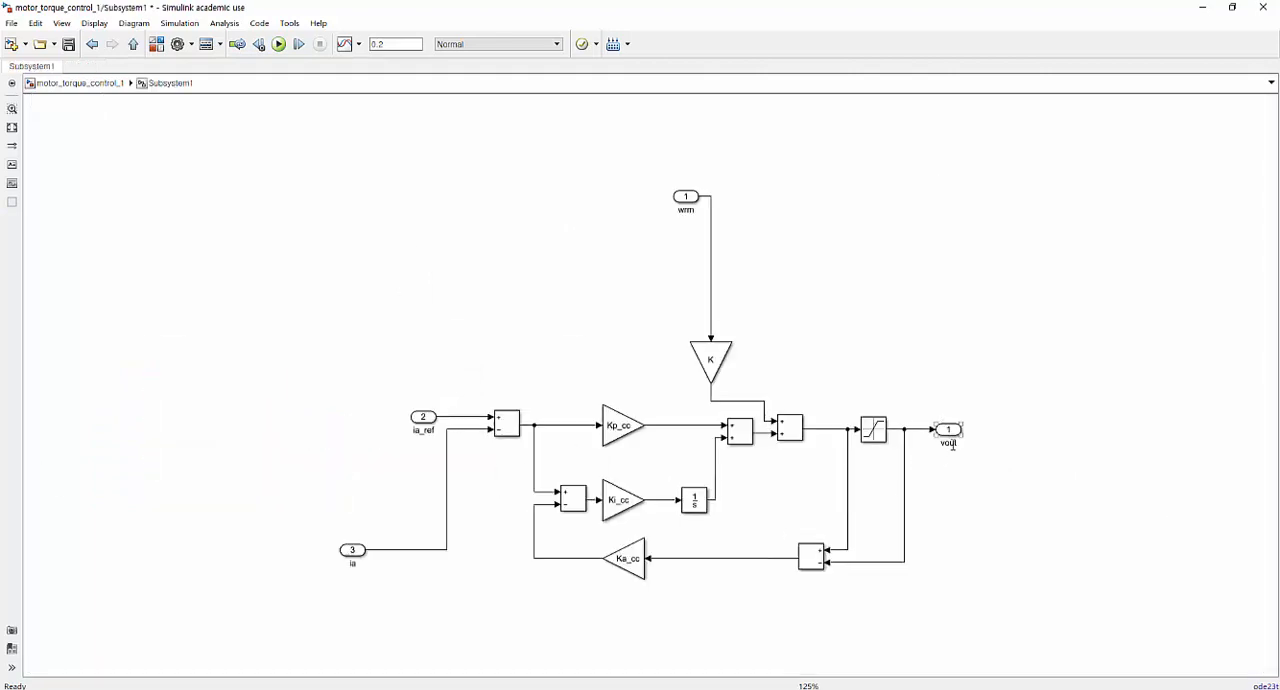
{"action": "left_click", "coordinate": [944, 436]}
{"action": "left_click", "coordinate": [951, 443]}
{"action": "type", "text": "Te_ref"}
{"action": "left_click", "coordinate": [1115, 557]}
{"action": "key", "text": "ctrl+s"}
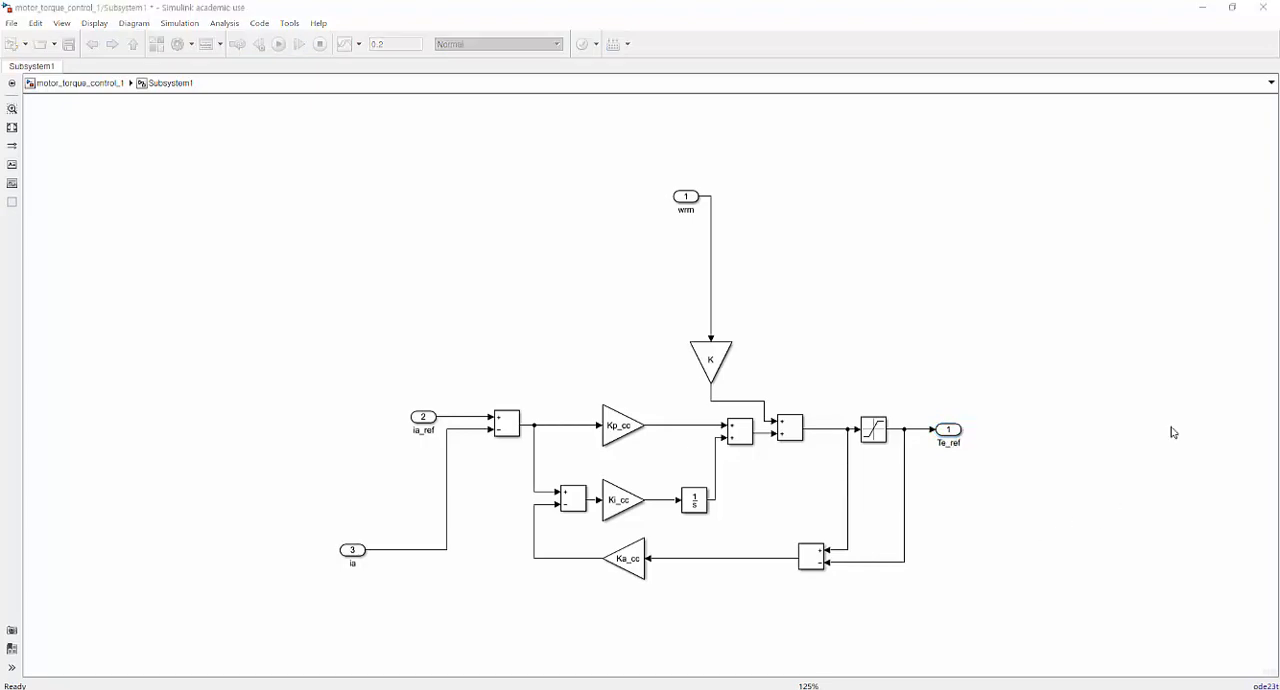
Set the Saturation block's upper limit to 20 and lower limit to -20.
{"action": "left_click", "coordinate": [875, 428]}
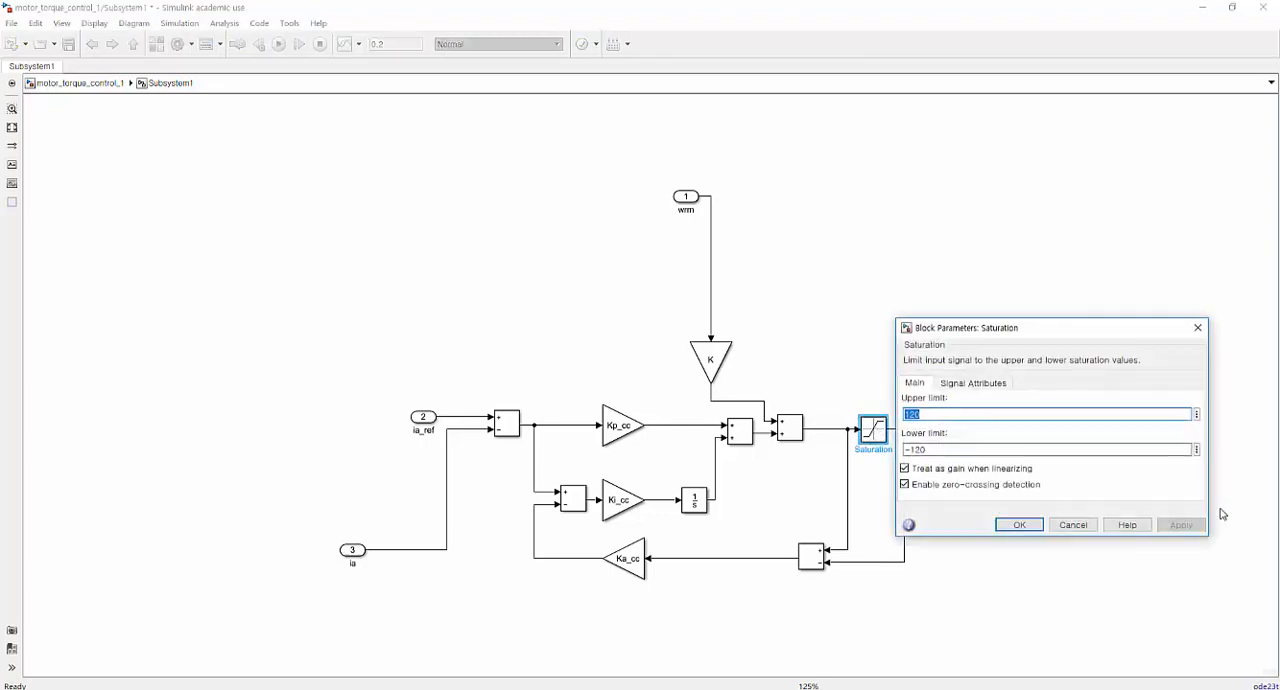
{"action": "type", "text": "20"}
{"action": "key", "text": "Tab"}
{"action": "type", "text": "-"}
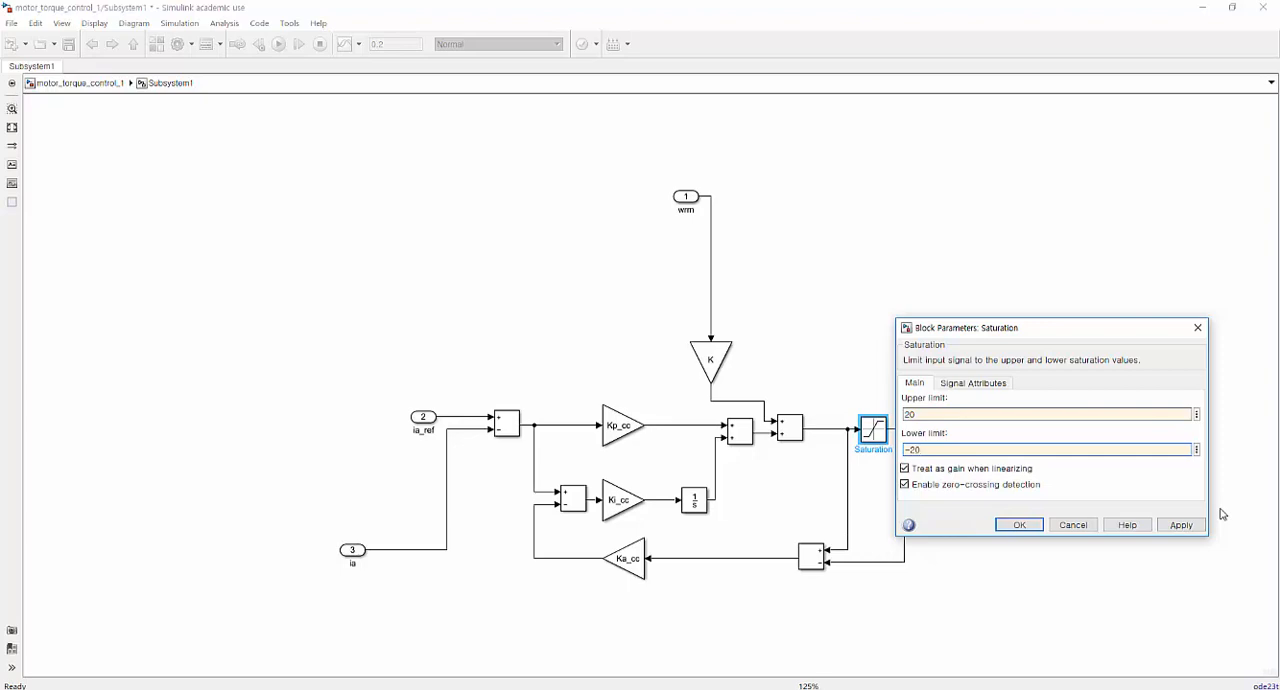
{"action": "key", "text": "Return"}
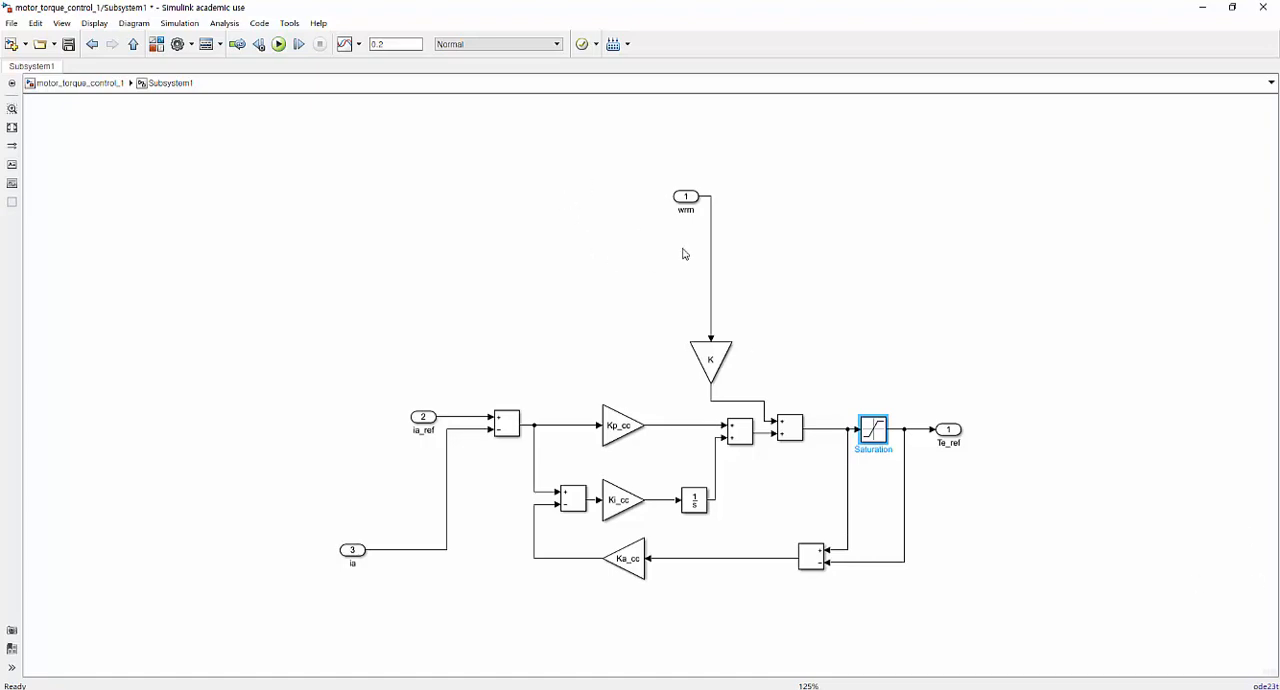
Delete the feedforward path from wrm, including its line, the K gain and the adder ahead of the saturation.
{"action": "left_click", "coordinate": [711, 298]}
{"action": "key", "text": "Delete"}
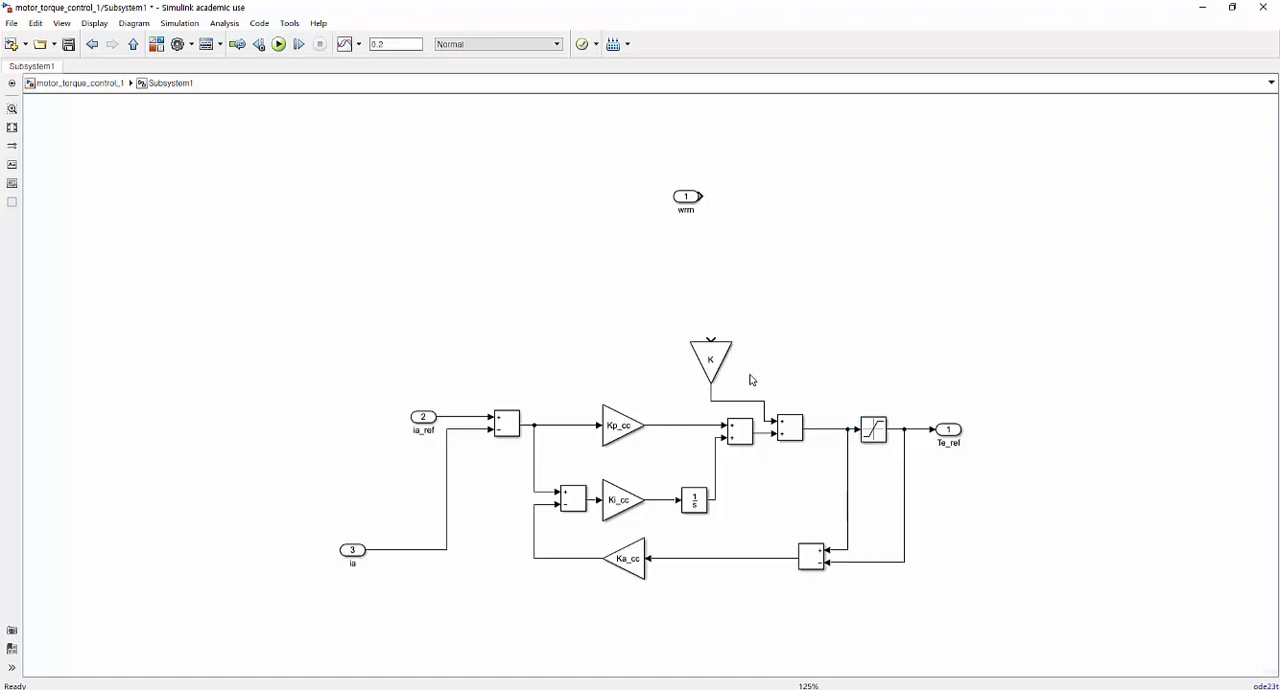
{"action": "left_click_drag", "start_coordinate": [680, 404], "coordinate": [774, 337]}
{"action": "key", "text": "Delete"}
{"action": "left_click", "coordinate": [789, 427]}
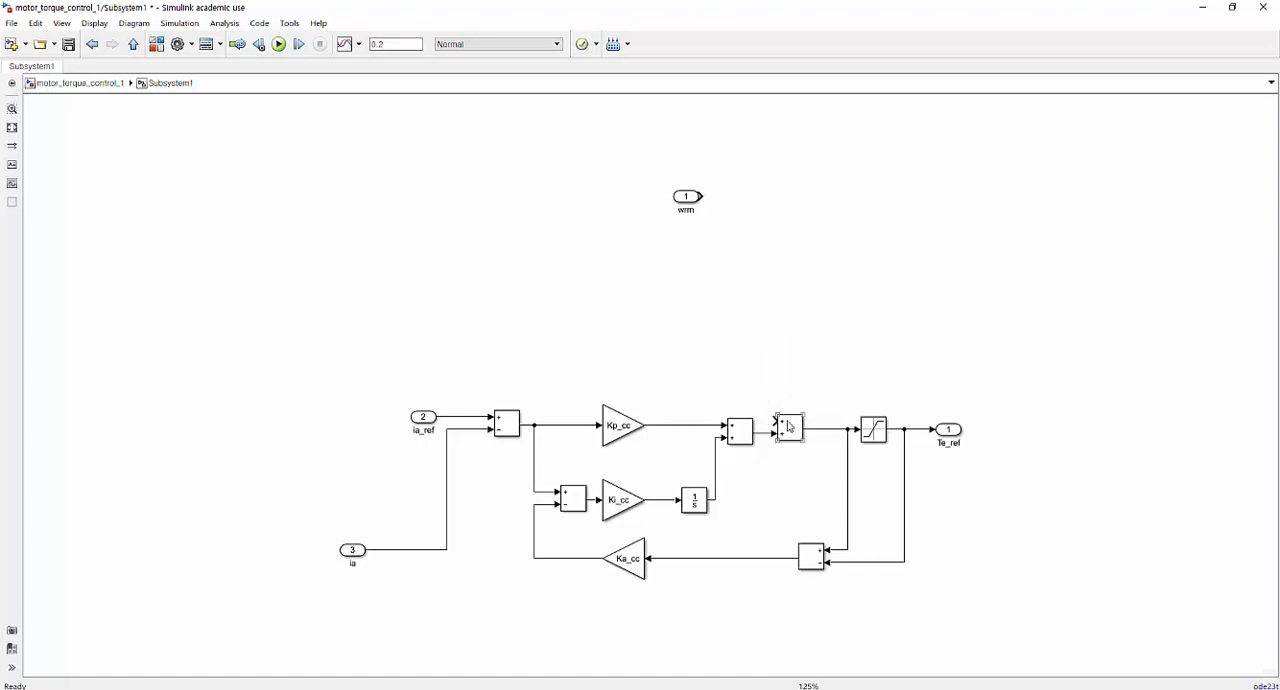
{"action": "key", "text": "Delete"}
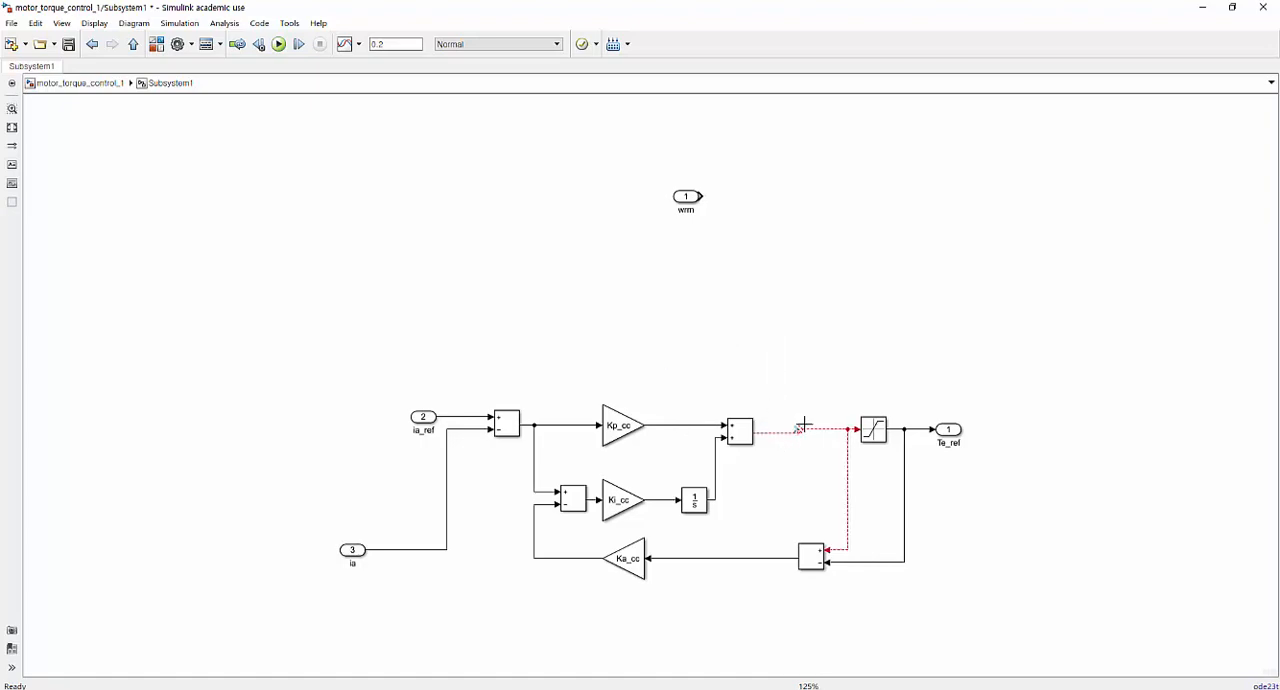
Reconnect the PI adder's output to the saturation input and its anti-windup branch.
{"action": "left_click", "coordinate": [799, 427]}
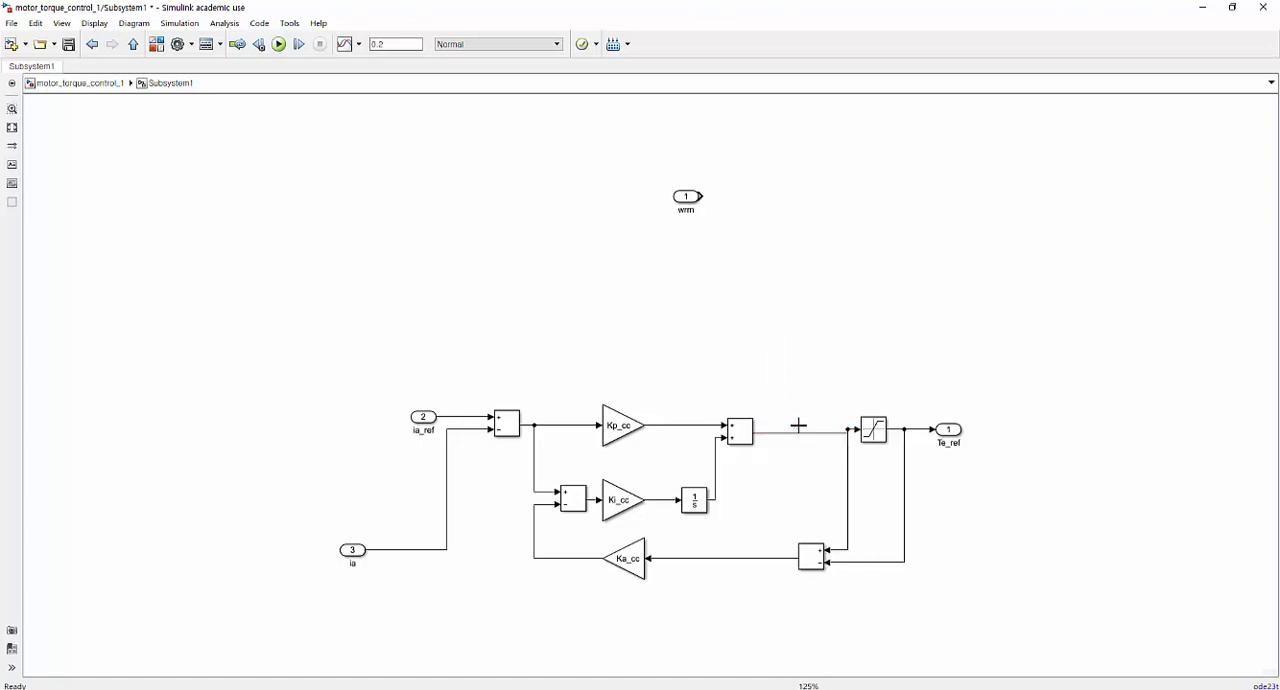
{"action": "left_click", "coordinate": [788, 431]}
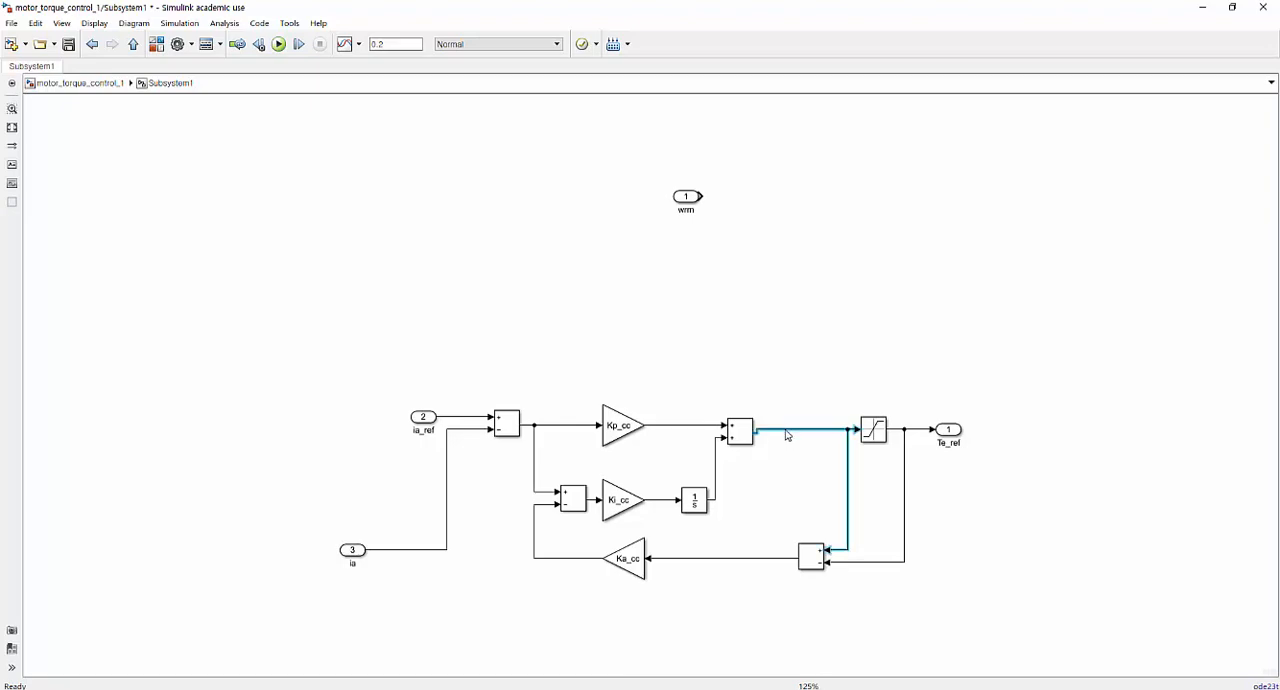
{"action": "left_click", "coordinate": [757, 479]}
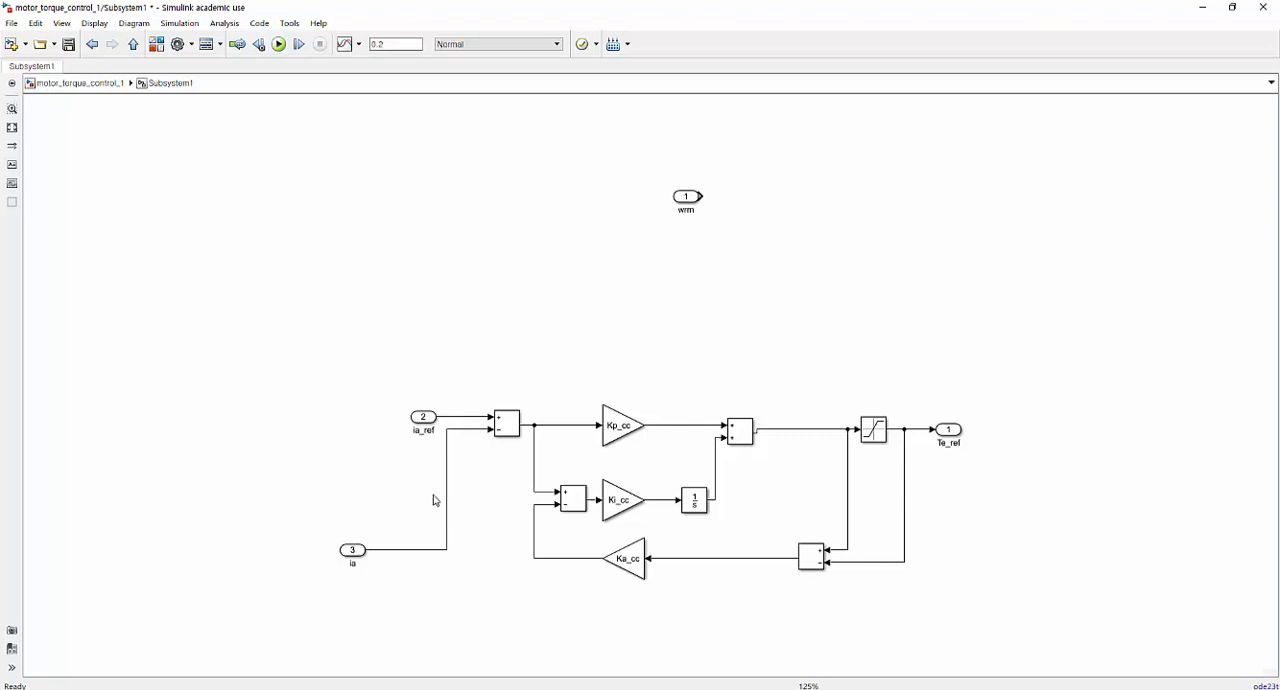
Delete the ia input, then wire the wrm port to the error adder's plus input and ia_ref to its minus input.
{"action": "left_click_drag", "start_coordinate": [308, 598], "coordinate": [491, 509]}
{"action": "key", "text": "Delete"}
{"action": "left_click", "coordinate": [477, 416]}
{"action": "key", "text": "Delete"}
{"action": "left_click_drag", "start_coordinate": [422, 421], "coordinate": [491, 430]}
{"action": "left_click_drag", "start_coordinate": [688, 196], "coordinate": [423, 421]}
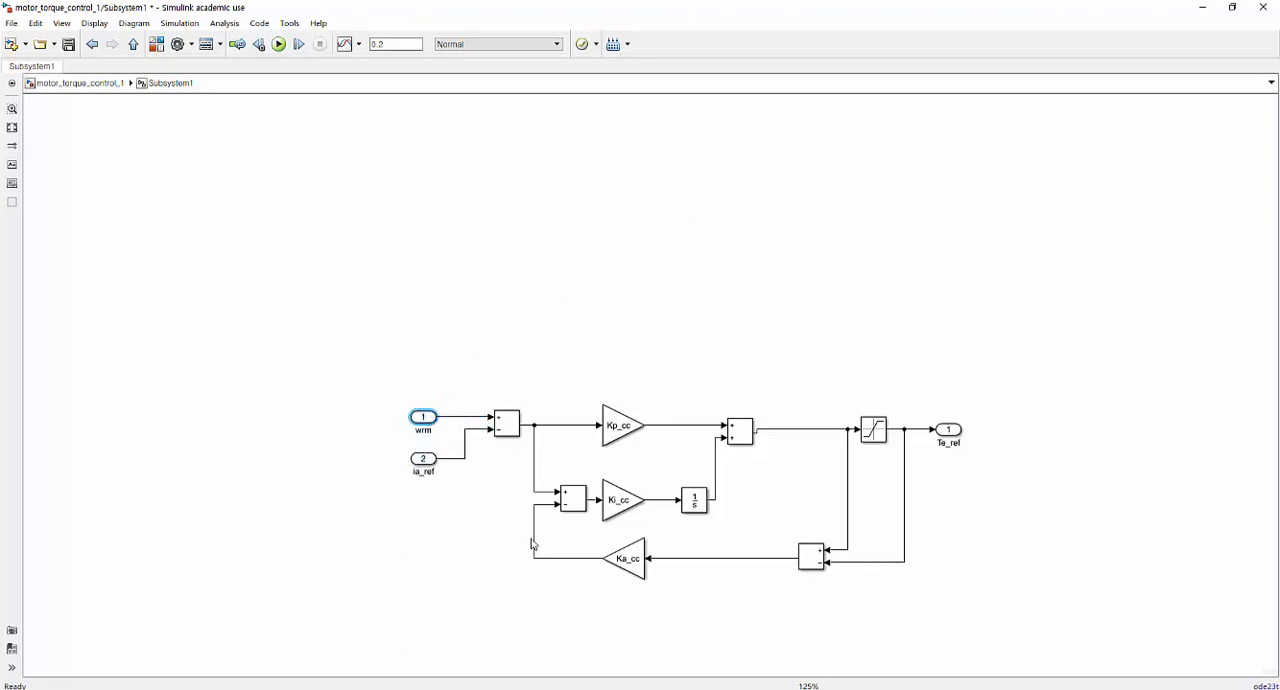
Rename input port 1 as wrm_ref and input port 2 as wrm.
{"action": "left_click", "coordinate": [424, 432]}
{"action": "type", "text": "ef"}
{"action": "left_click", "coordinate": [421, 472]}
{"action": "double_click", "coordinate": [421, 472]}
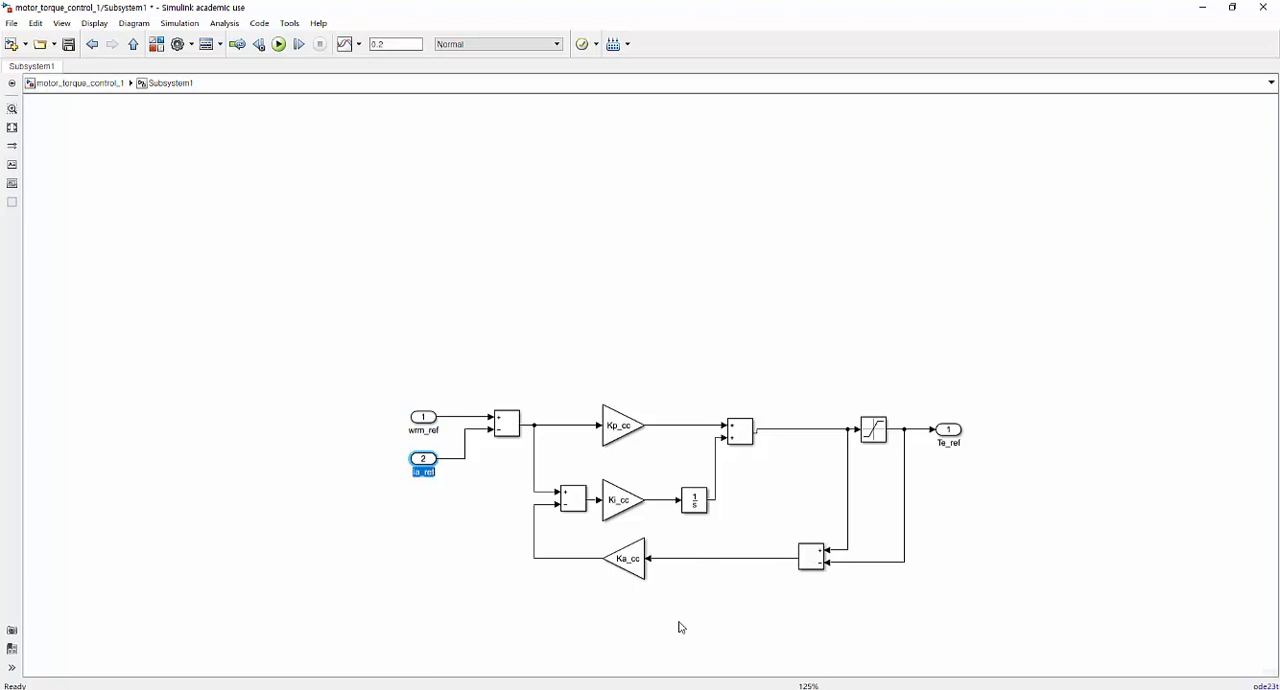
{"action": "type", "text": "wrm"}
{"action": "left_click", "coordinate": [736, 622]}
Set the proportional gain block's value to Kp_sc.
{"action": "left_click", "coordinate": [627, 432]}
{"action": "double_click", "coordinate": [627, 432]}
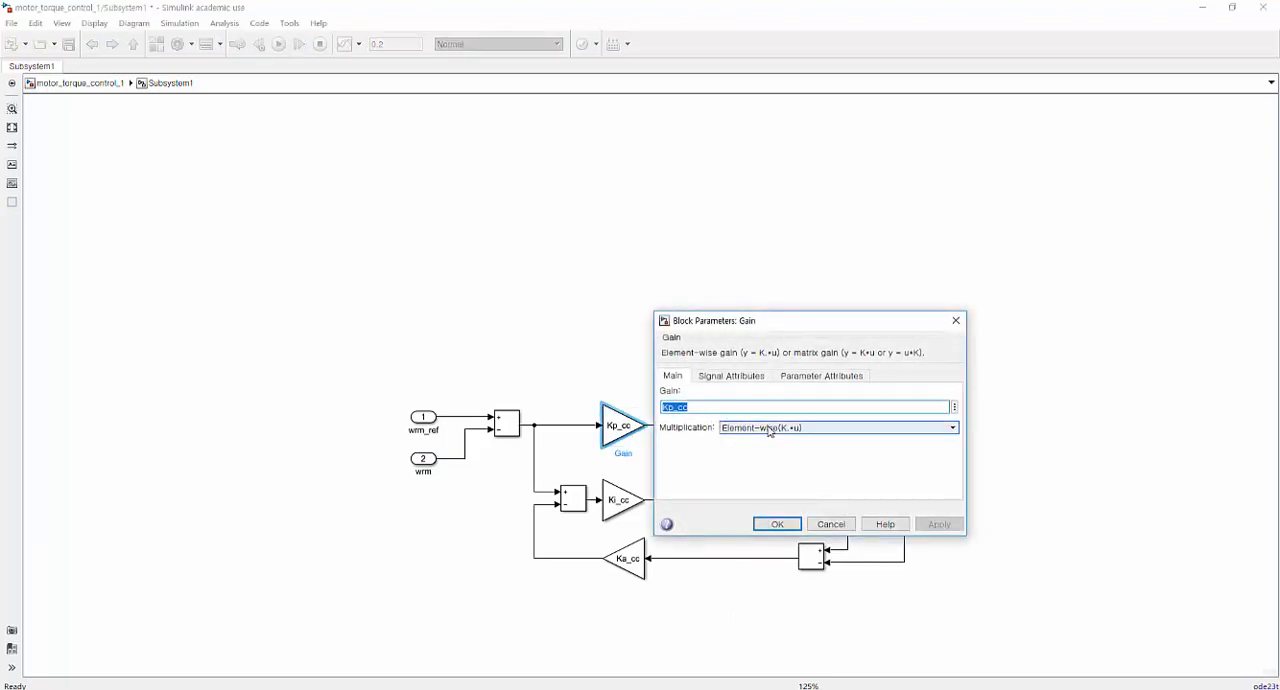
{"action": "type", "text": "Kp_"}
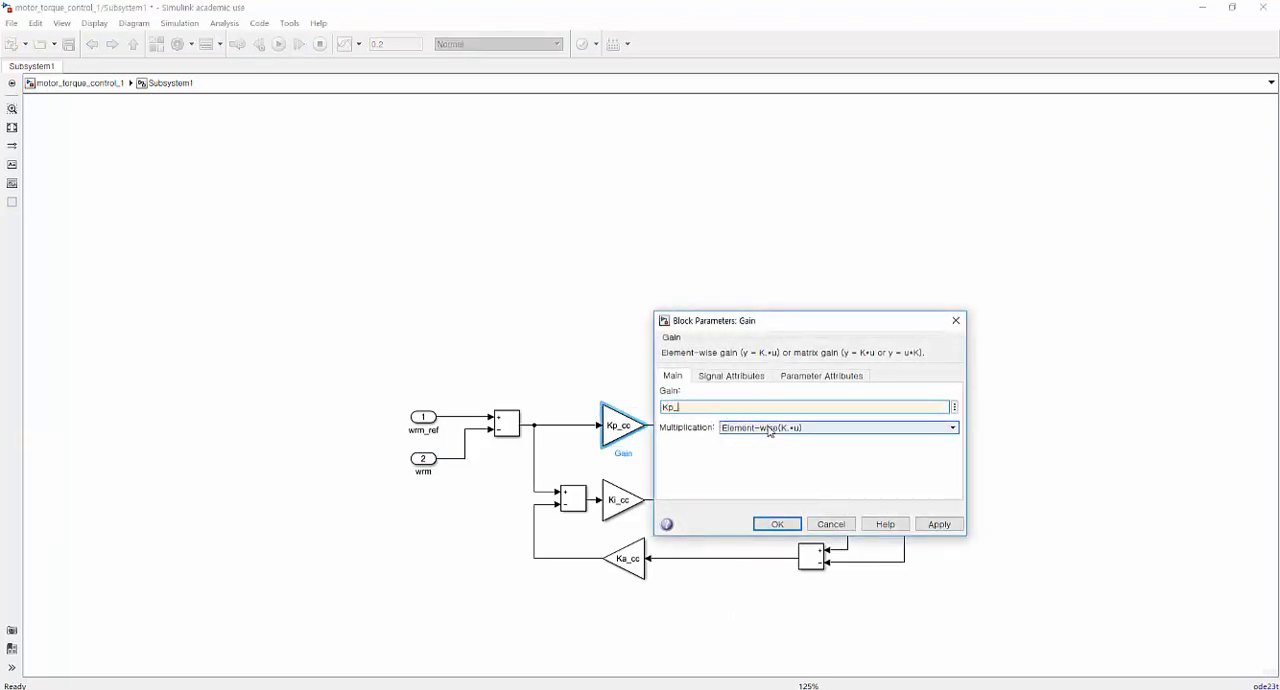
{"action": "type", "text": "sc"}
{"action": "key", "text": "Return"}
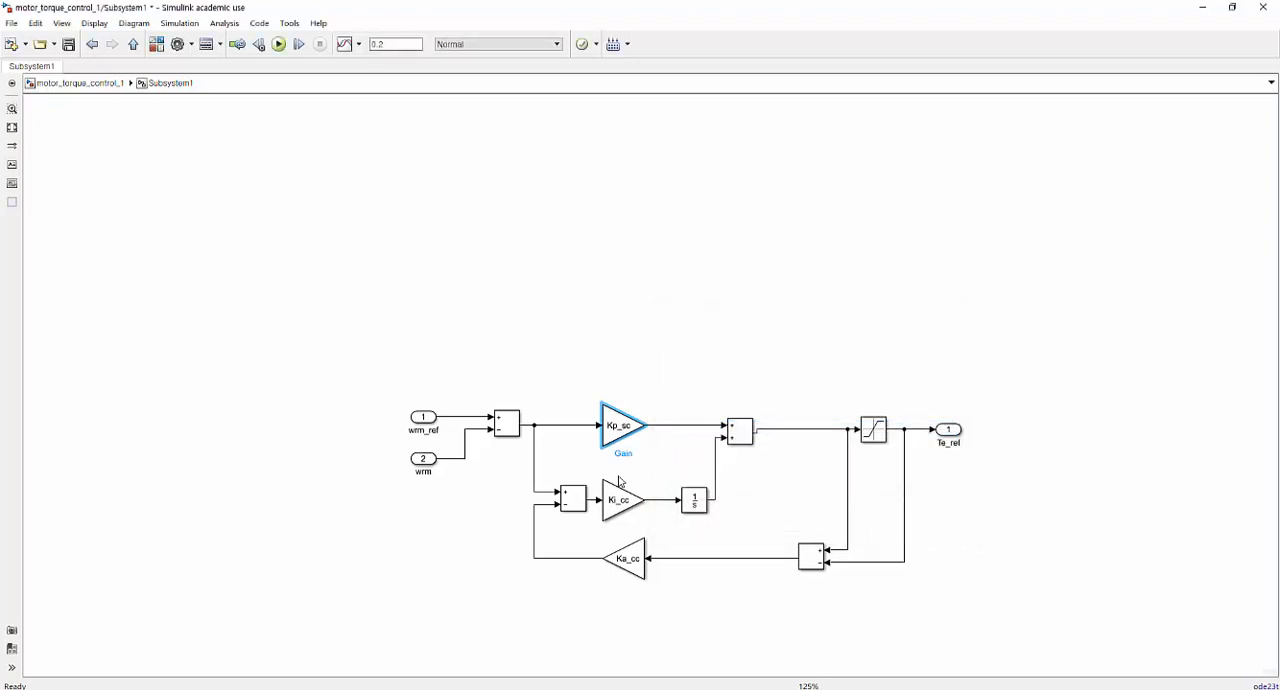
Set the integral gain block's value to Ki_sc.
{"action": "left_click", "coordinate": [620, 498]}
{"action": "double_click", "coordinate": [620, 497]}
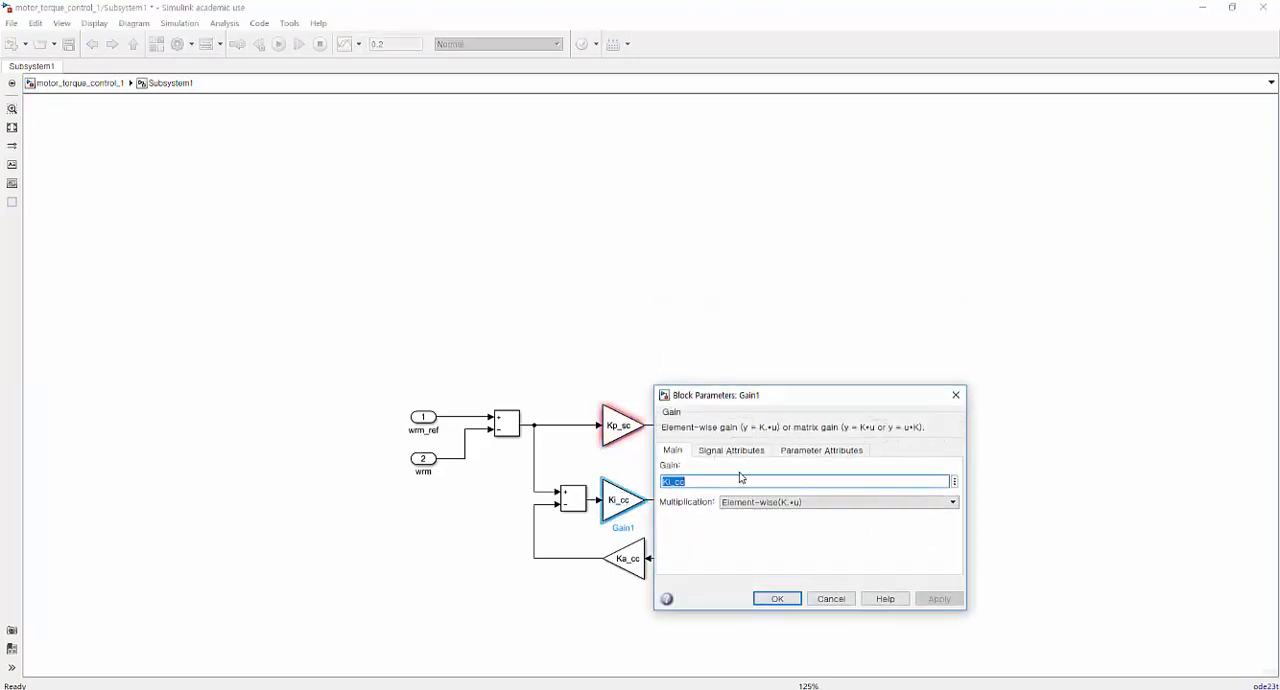
{"action": "type", "text": "Ki_sc"}
{"action": "key", "text": "Return"}
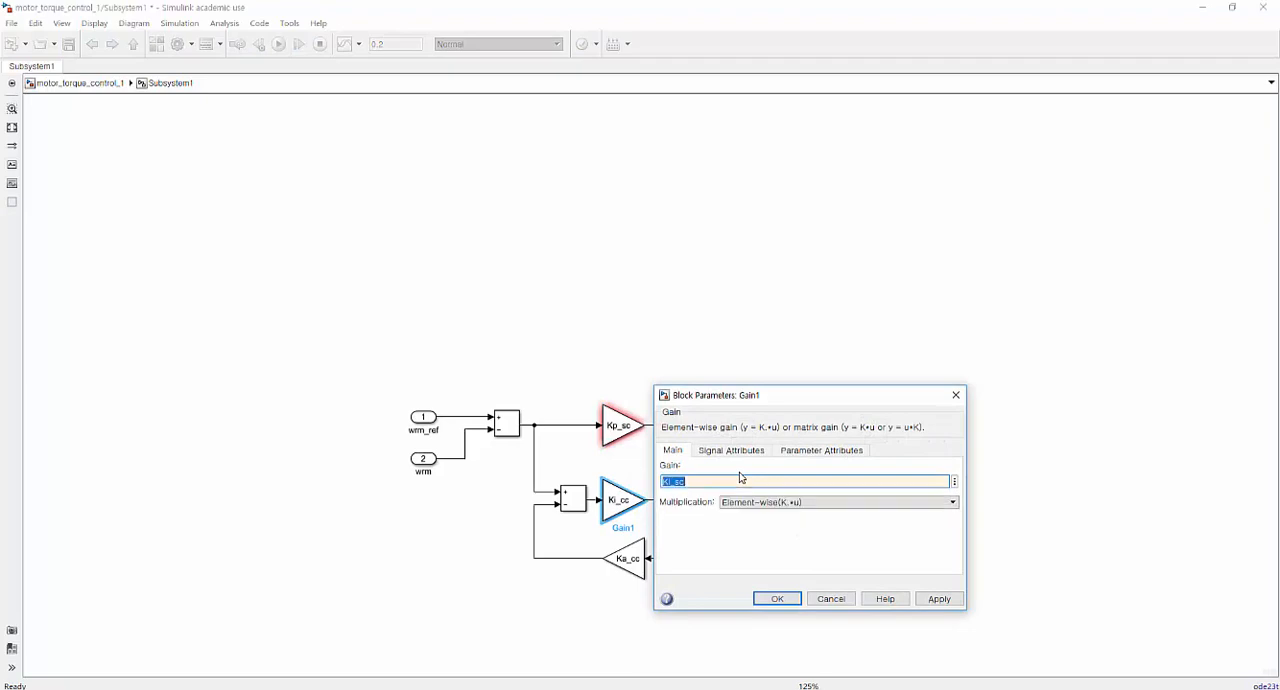
{"action": "left_click", "coordinate": [778, 599]}
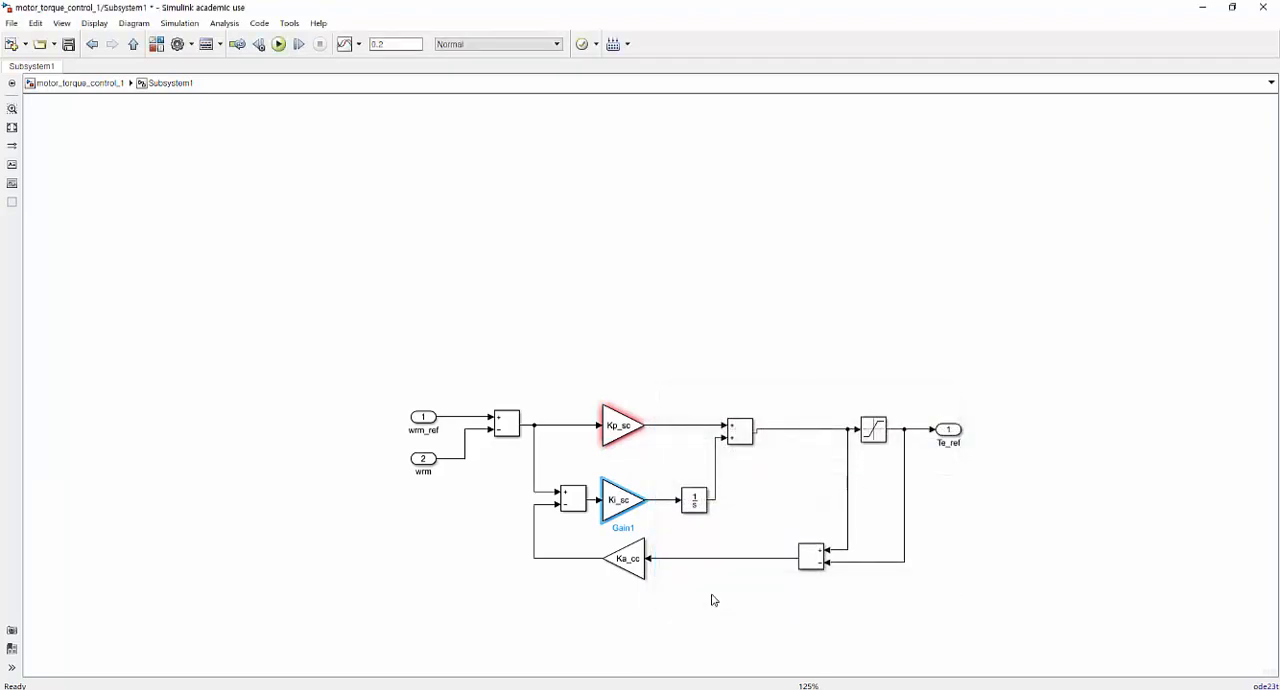
Set the anti-windup feedback gain block's value to Ka_sc.
{"action": "double_click", "coordinate": [628, 560]}
{"action": "type", "text": "K"}
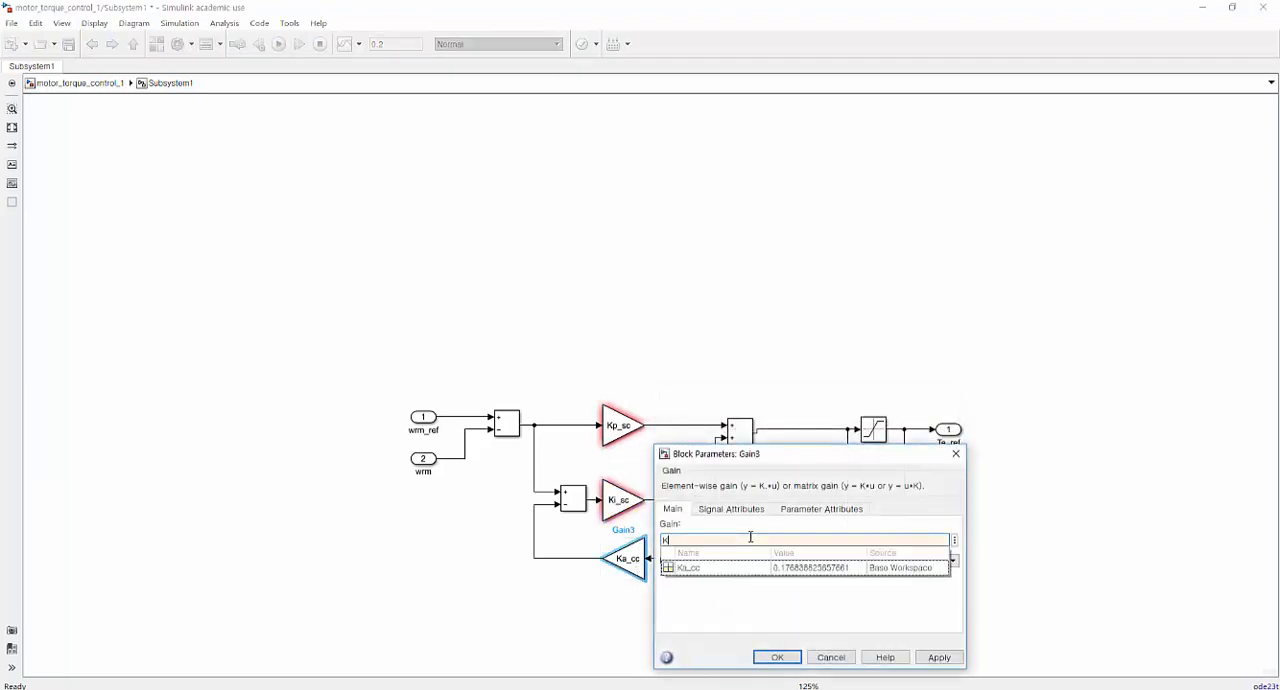
{"action": "type", "text": "a_sc"}
{"action": "key", "text": "Return"}
{"action": "key", "text": "Return"}
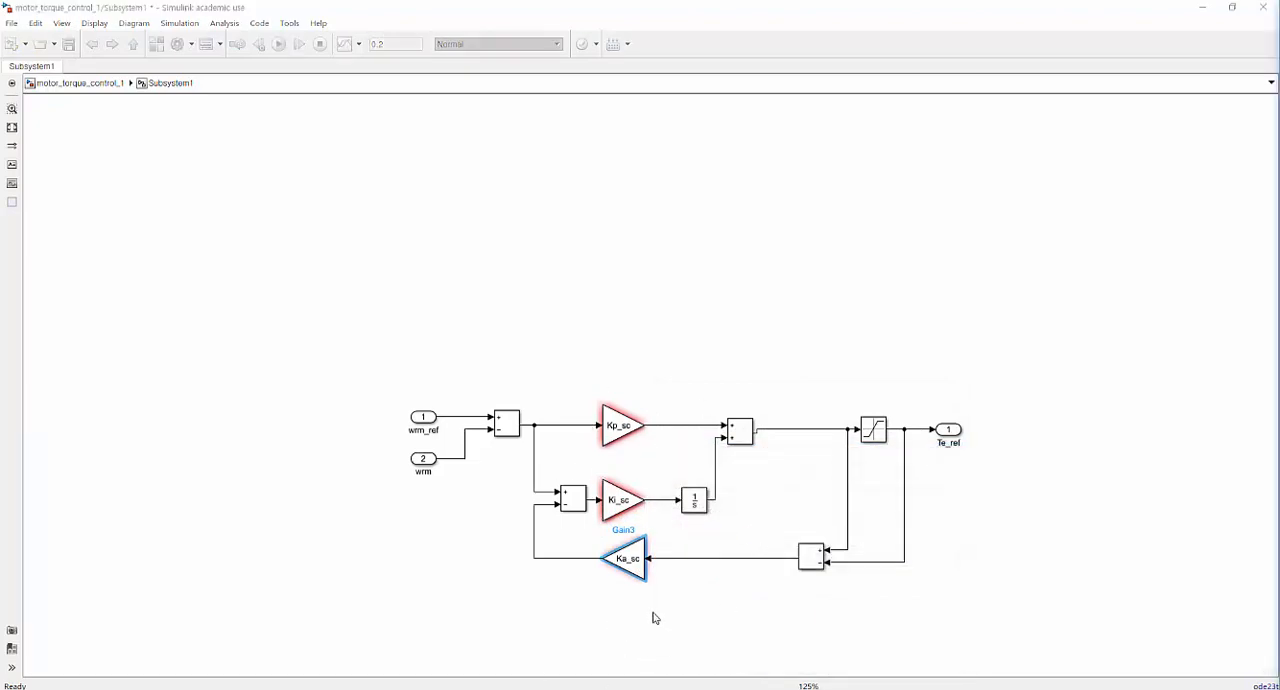
Return to the top-level model and switch to the motor_parameter.m script in the MATLAB editor.
{"action": "left_click", "coordinate": [58, 85]}
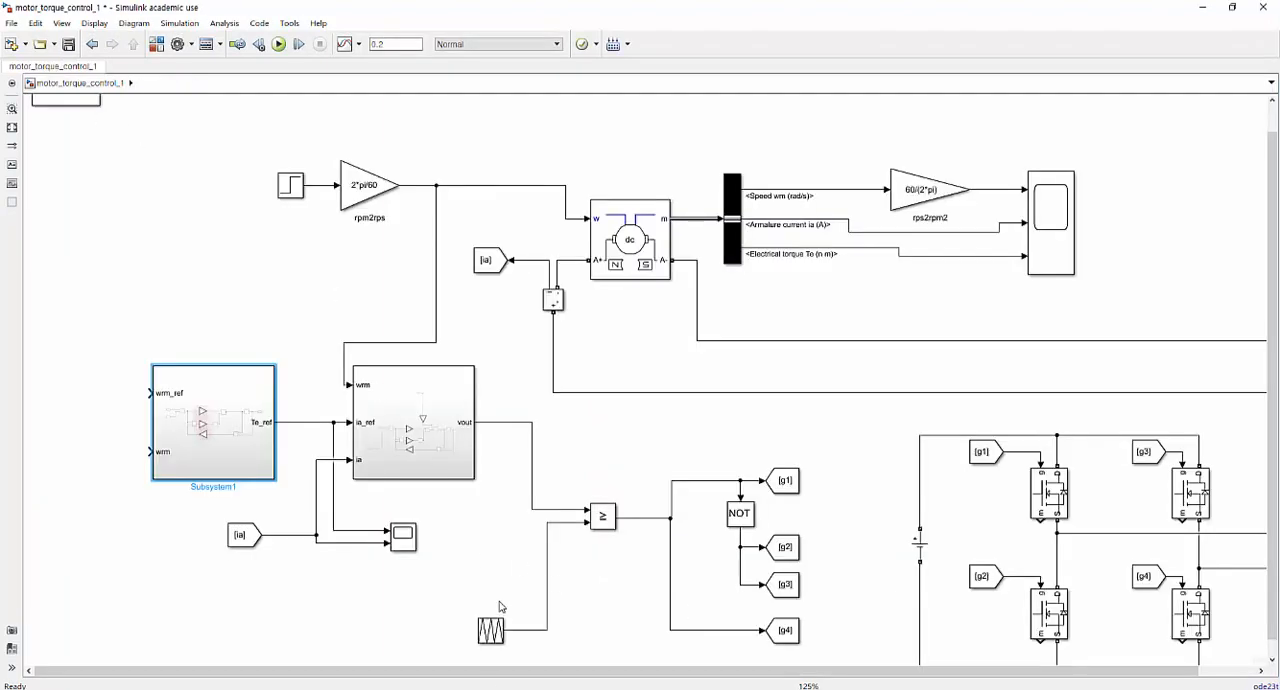
{"action": "key", "text": "alt+Tab"}
{"action": "left_click_drag", "start_coordinate": [307, 502], "coordinate": [325, 491]}
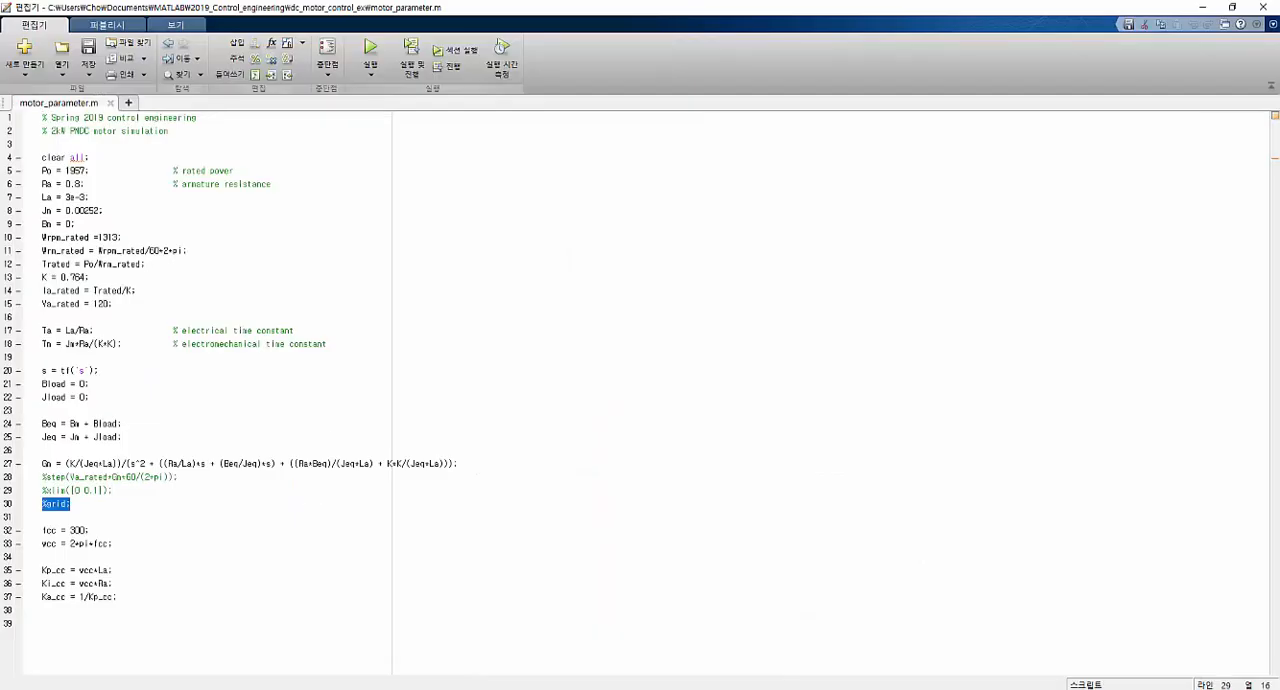
{"action": "left_click", "coordinate": [632, 530]}
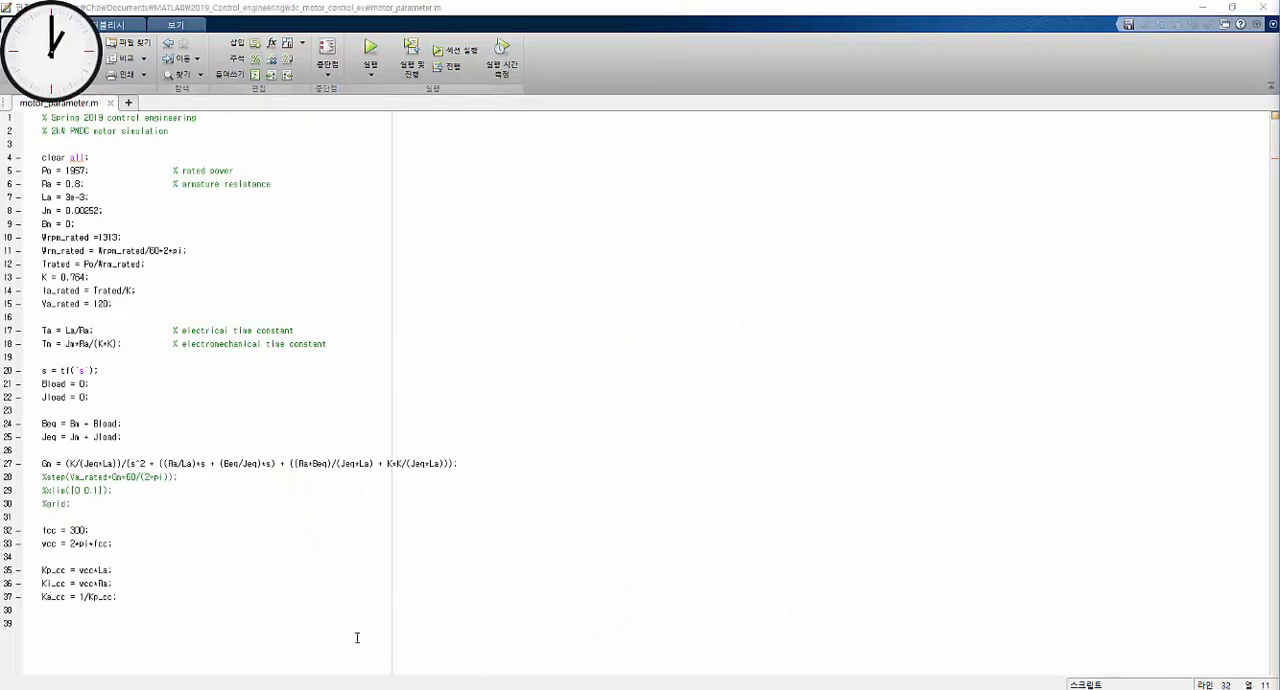
Add the speed controller bandwidth lines fsc = 50; and wsc = 2*pi*fsc; below the Ka_cc line and save the script.
{"action": "left_click", "coordinate": [270, 613]}
{"action": "key", "text": "Return"}
{"action": "type", "text": "t"}
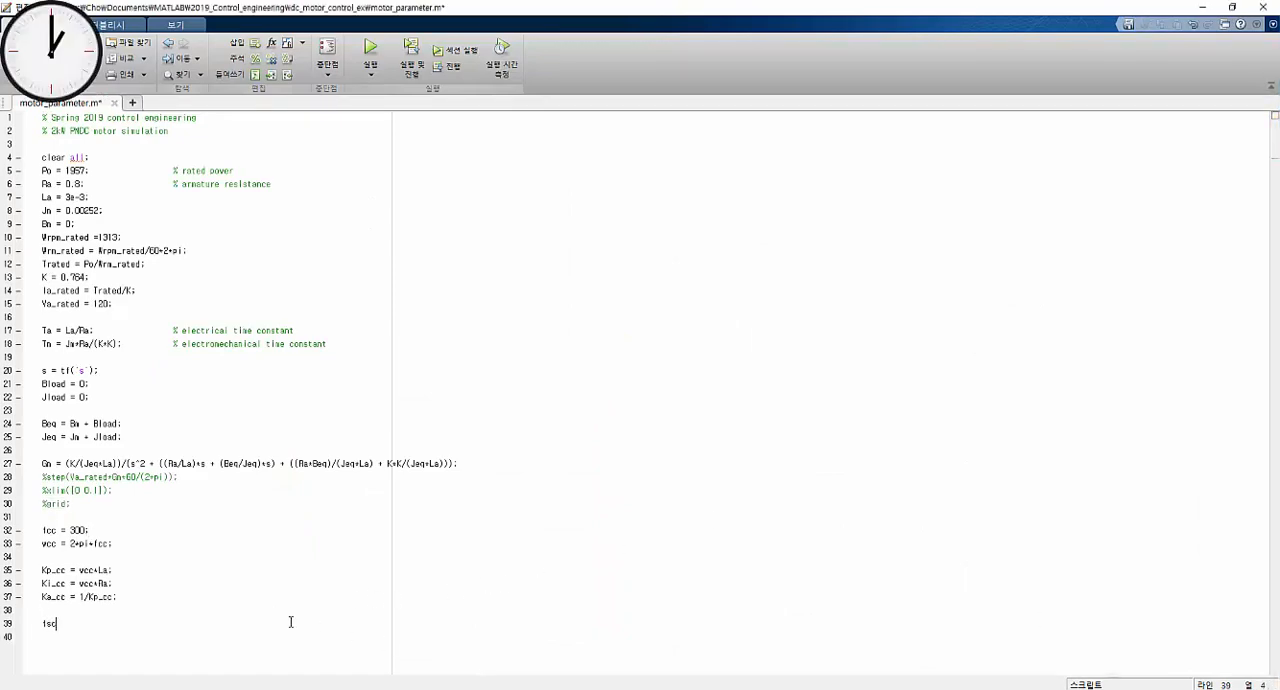
{"action": "type", "text": "sc = "}
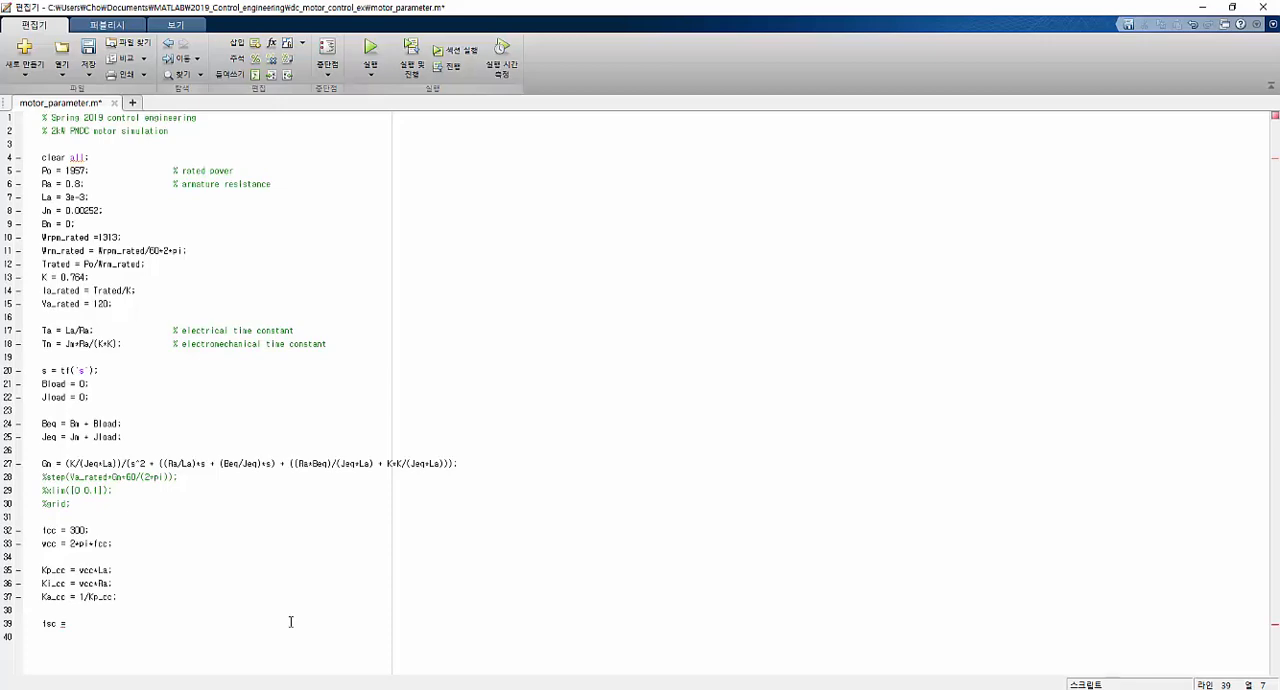
{"action": "type", "text": "50;"}
{"action": "key", "text": "Return"}
{"action": "type", "text": "vsc = 2*pi*fsc;"}
{"action": "key", "text": "ctrl+s"}
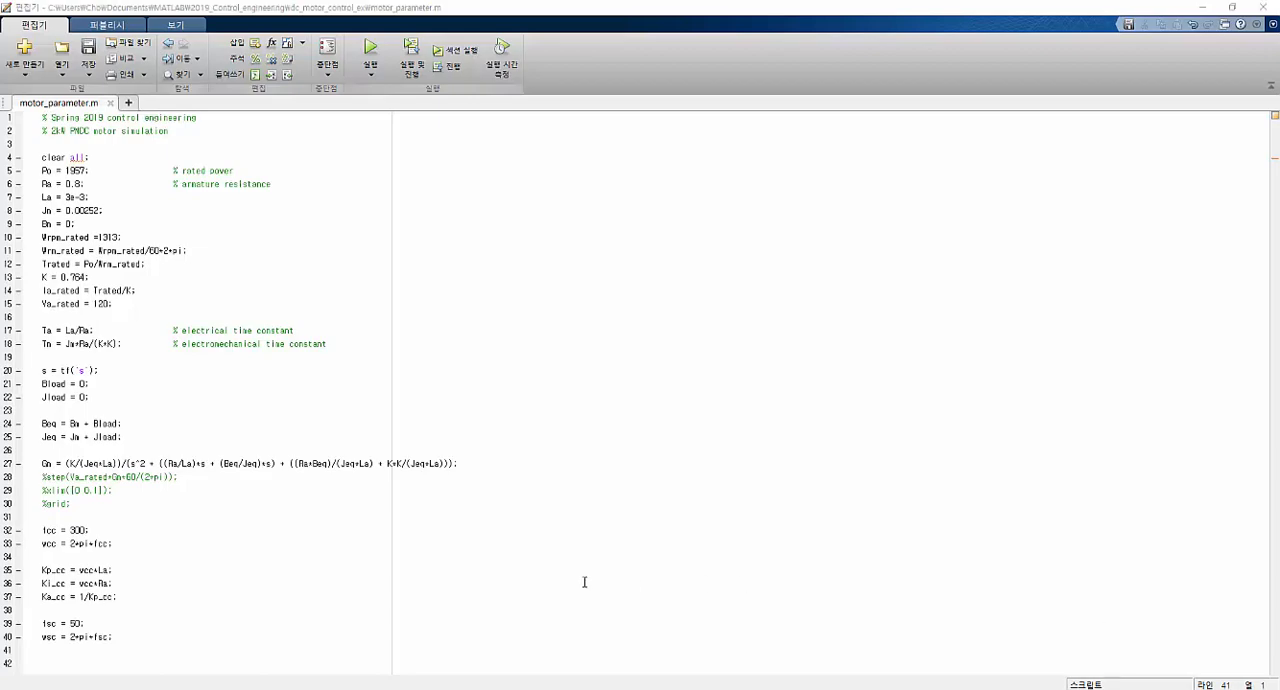
Using the lecture slide's formulas, define Kp_sc = Jeq*wsc/K, Ki_sc = Kp_sc*wsc/5 and Ka_sc = 1/Kp_sc, and run the saved script.
{"action": "left_click", "coordinate": [305, 637]}
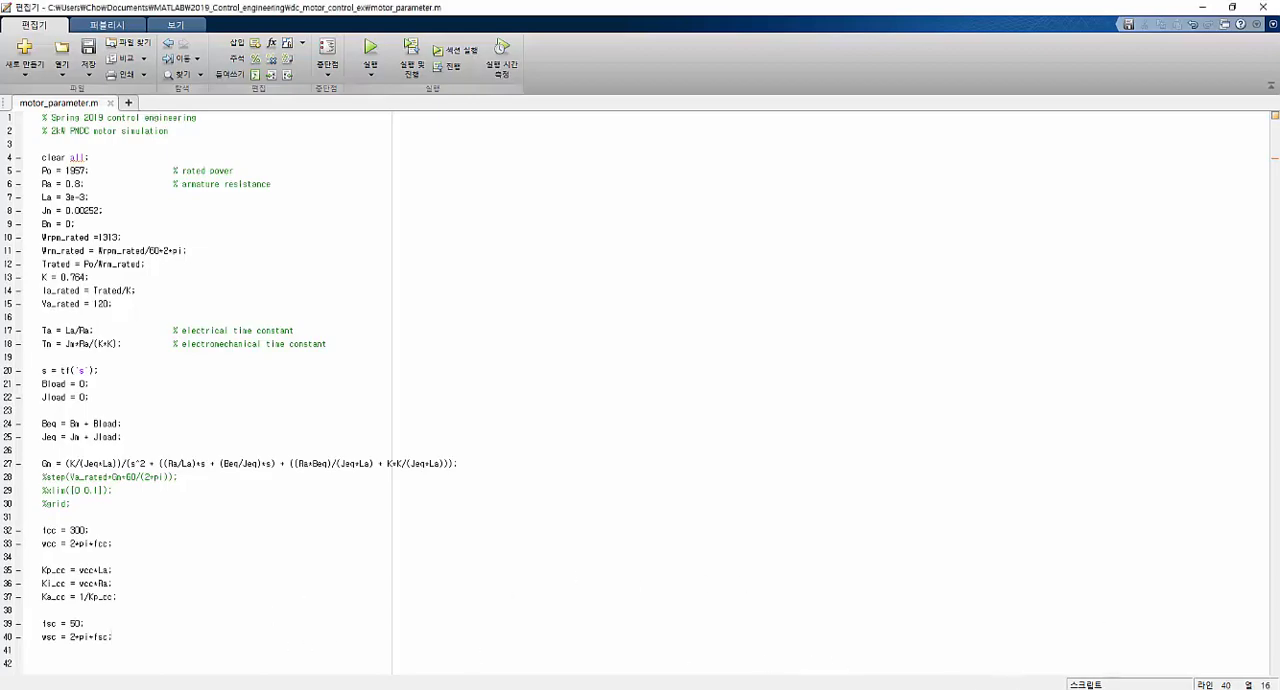
{"action": "key", "text": "alt+Tab"}
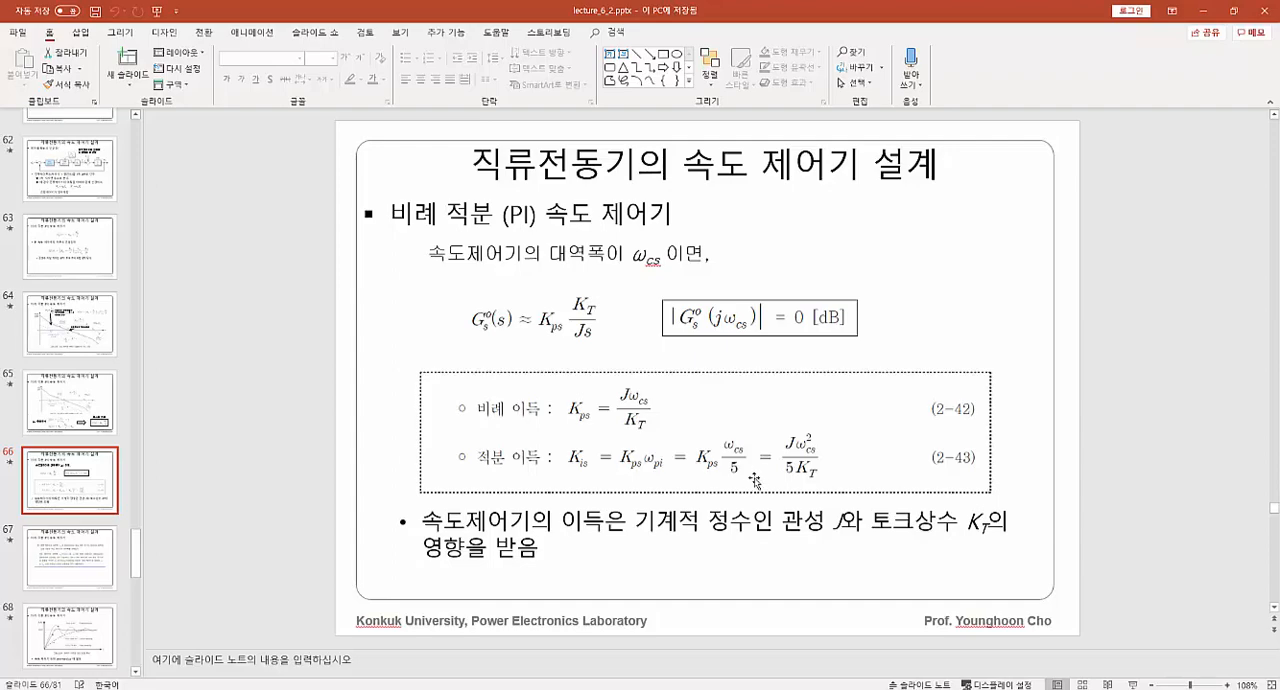
{"action": "left_click", "coordinate": [1208, 12]}
{"action": "key", "text": "Return"}
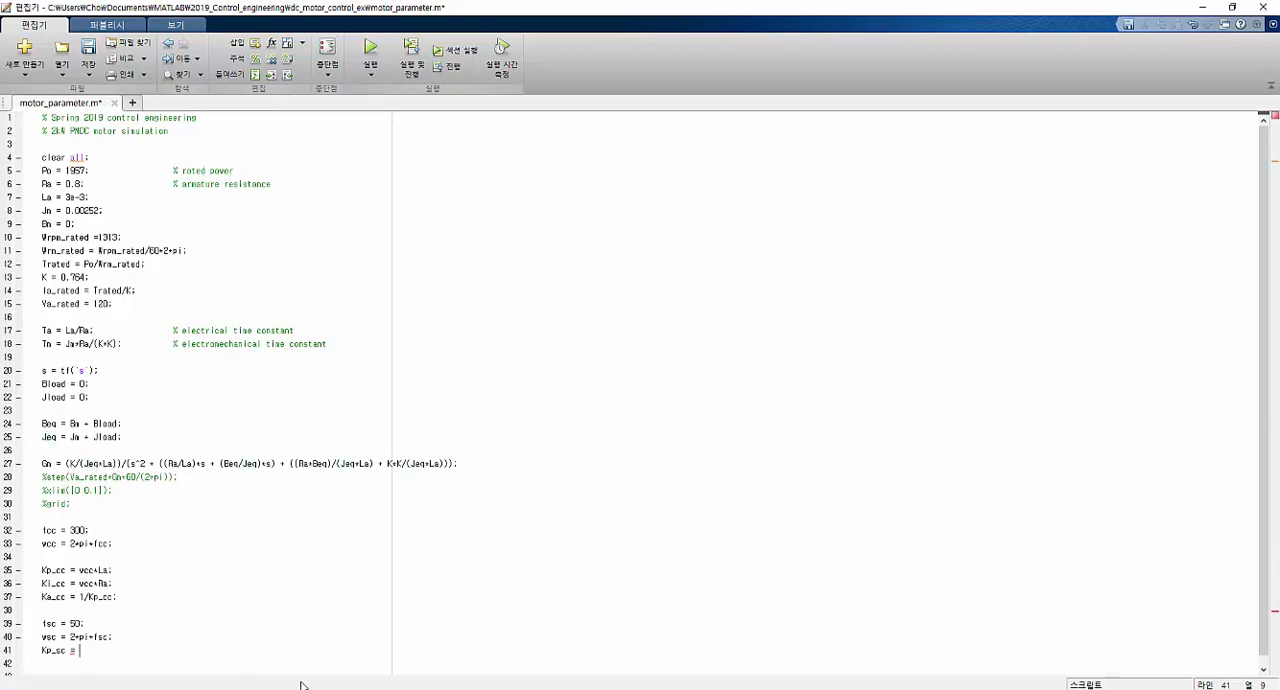
{"action": "type", "text": "Kp_sc = Jm"}
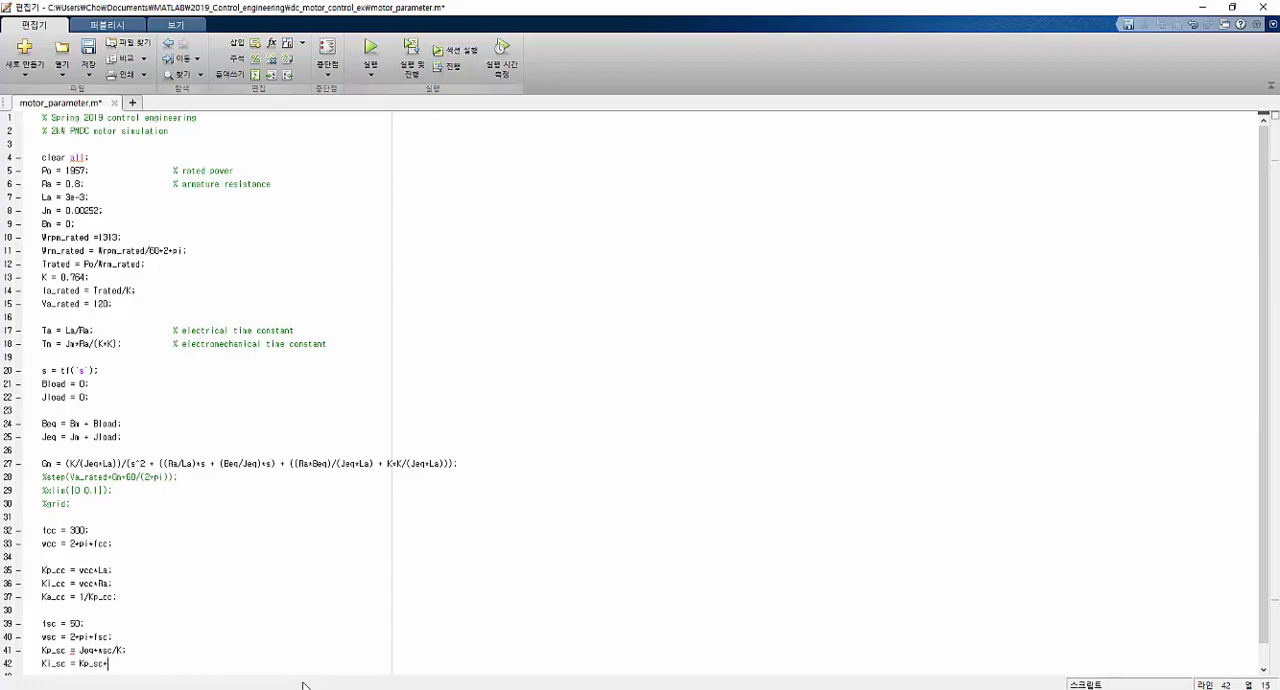
{"action": "type", "text": ";"}
{"action": "key", "text": "Return"}
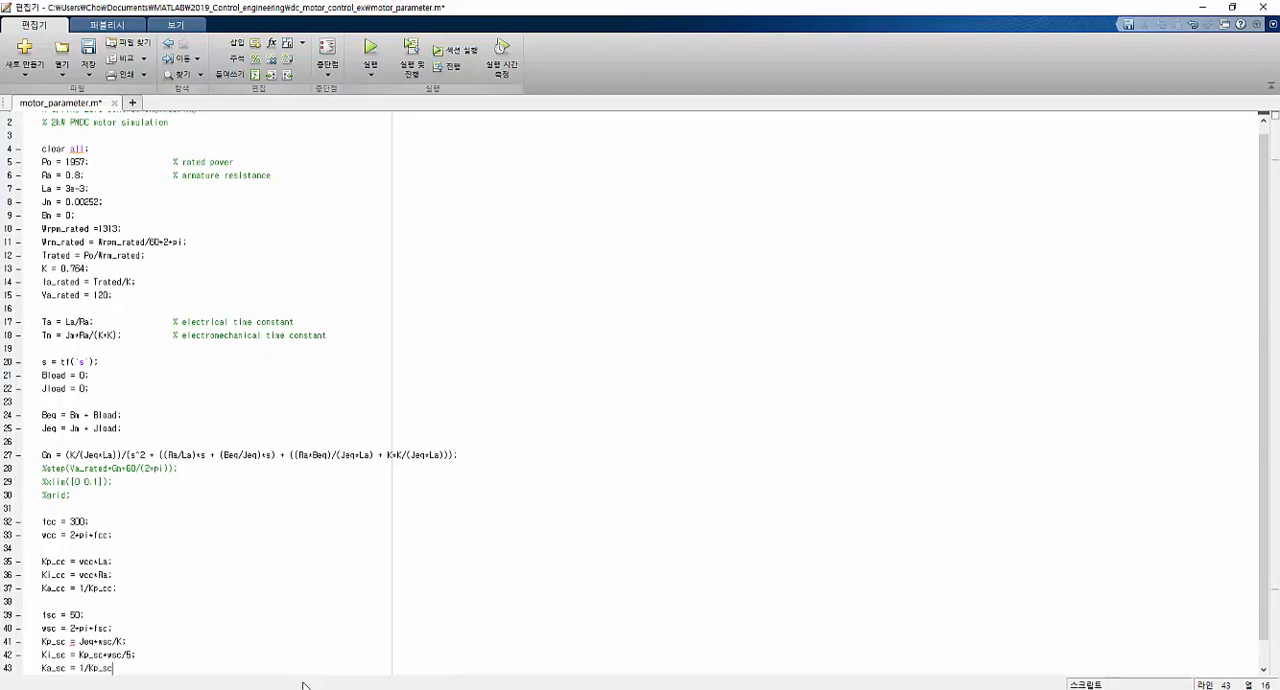
{"action": "type", "text": ";"}
{"action": "key", "text": "ctrl+s"}
{"action": "key", "text": "F5"}
Switch to the motor_torque_control_1 model in Simulink and review the gain blocks inside the speed controller subsystem.
{"action": "left_click", "coordinate": [334, 689]}
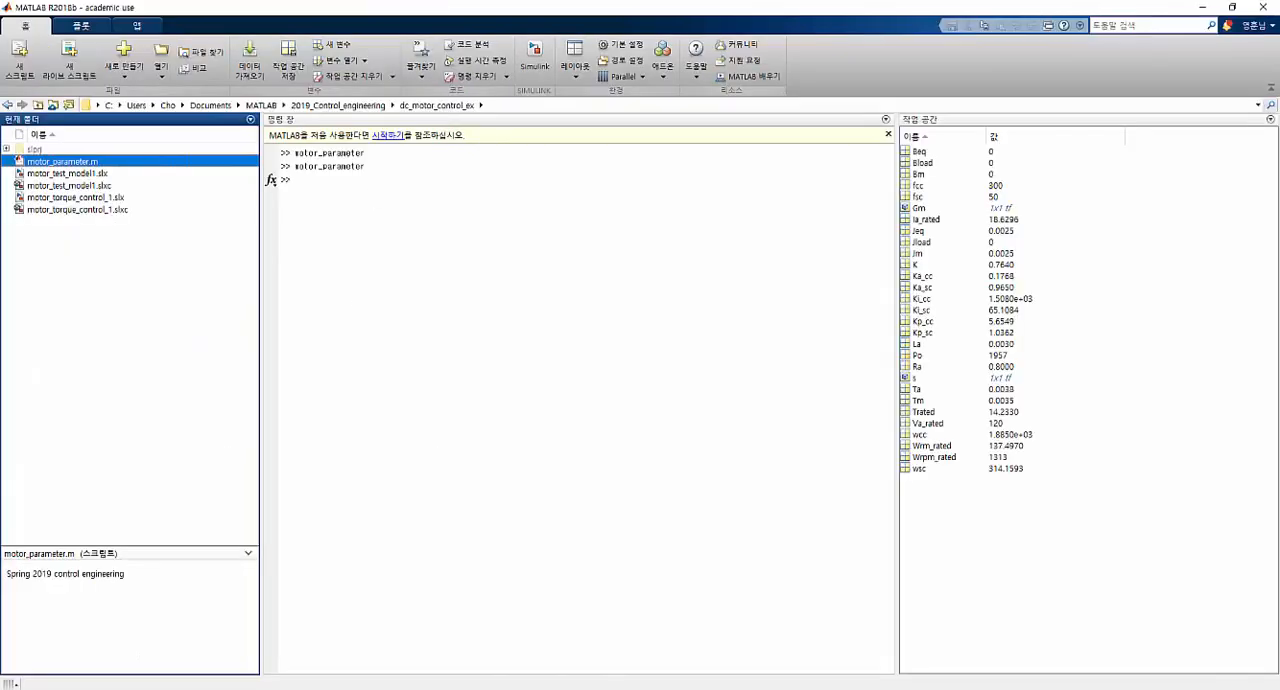
{"action": "left_click", "coordinate": [334, 689]}
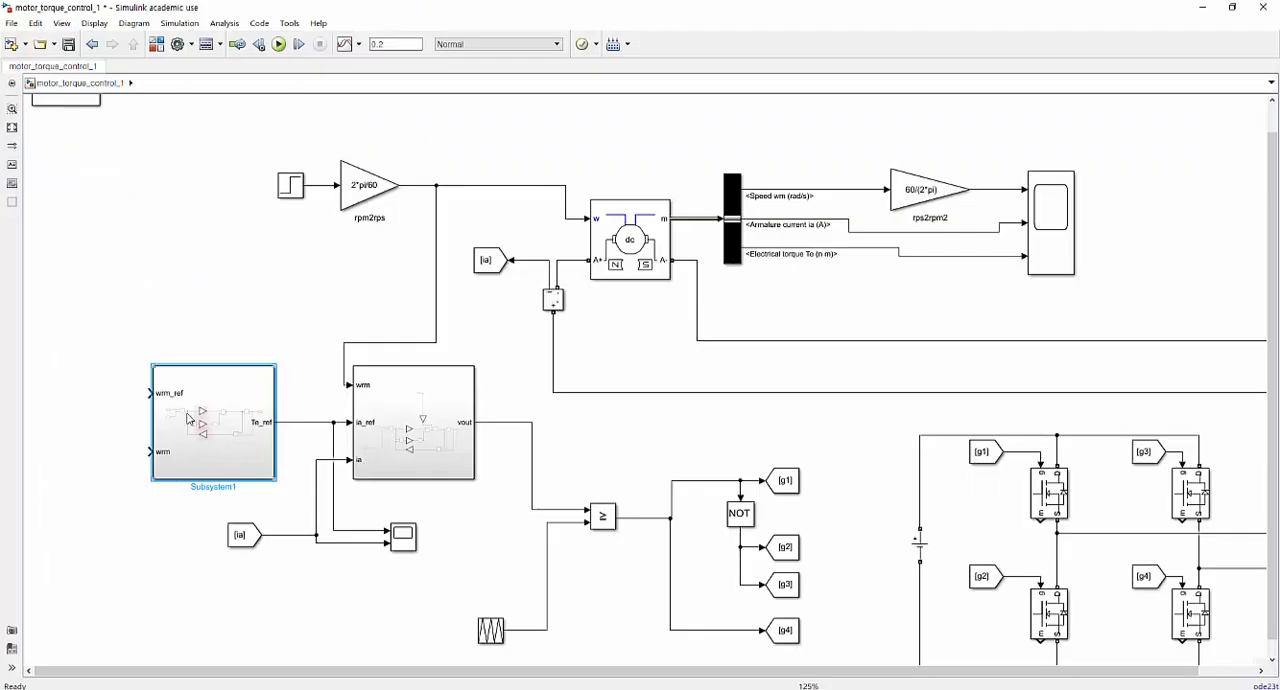
{"action": "double_click", "coordinate": [224, 440]}
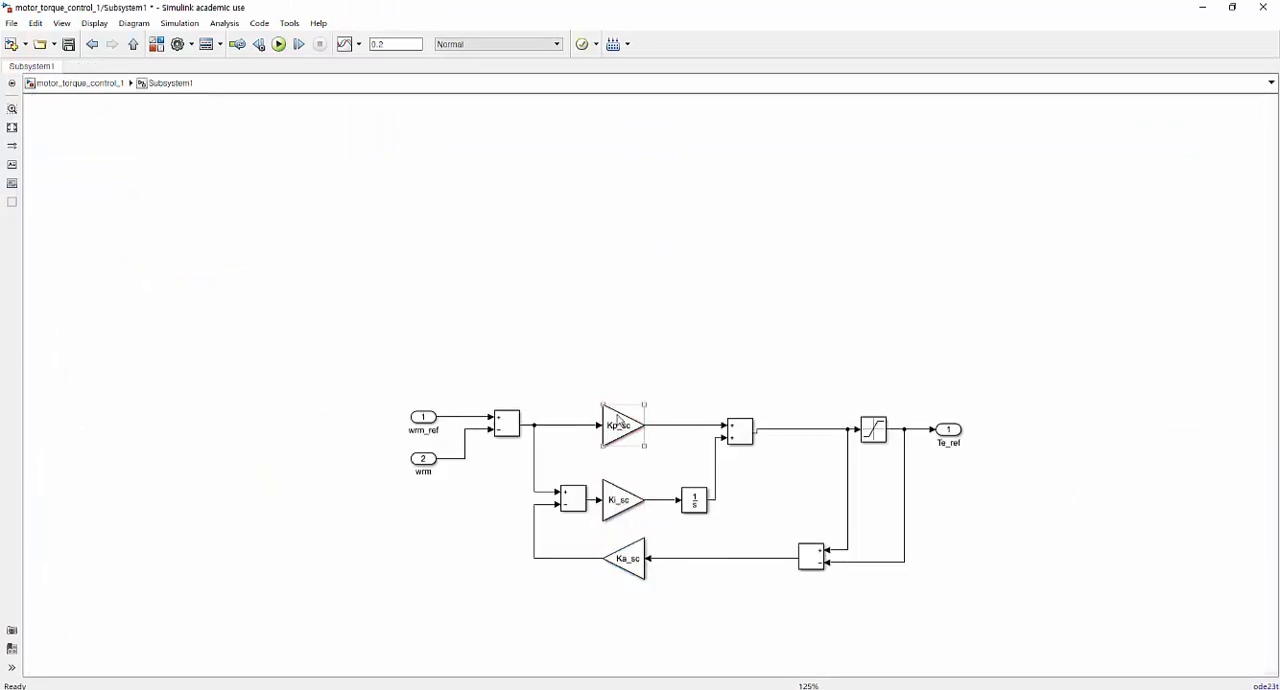
{"action": "left_click", "coordinate": [97, 89]}
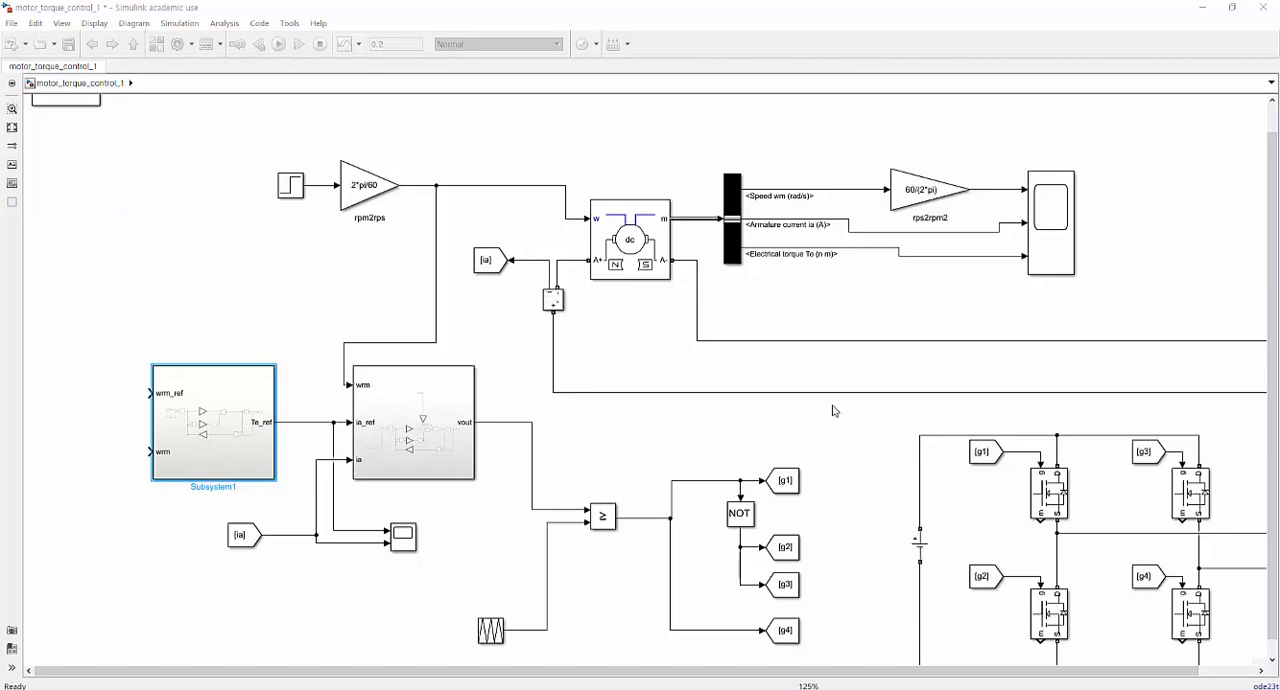
Insert a Gain block of 1/K on the line between the speed controller's Te_ref output and the current controller's ia_ref input.
{"action": "left_click", "coordinate": [157, 44]}
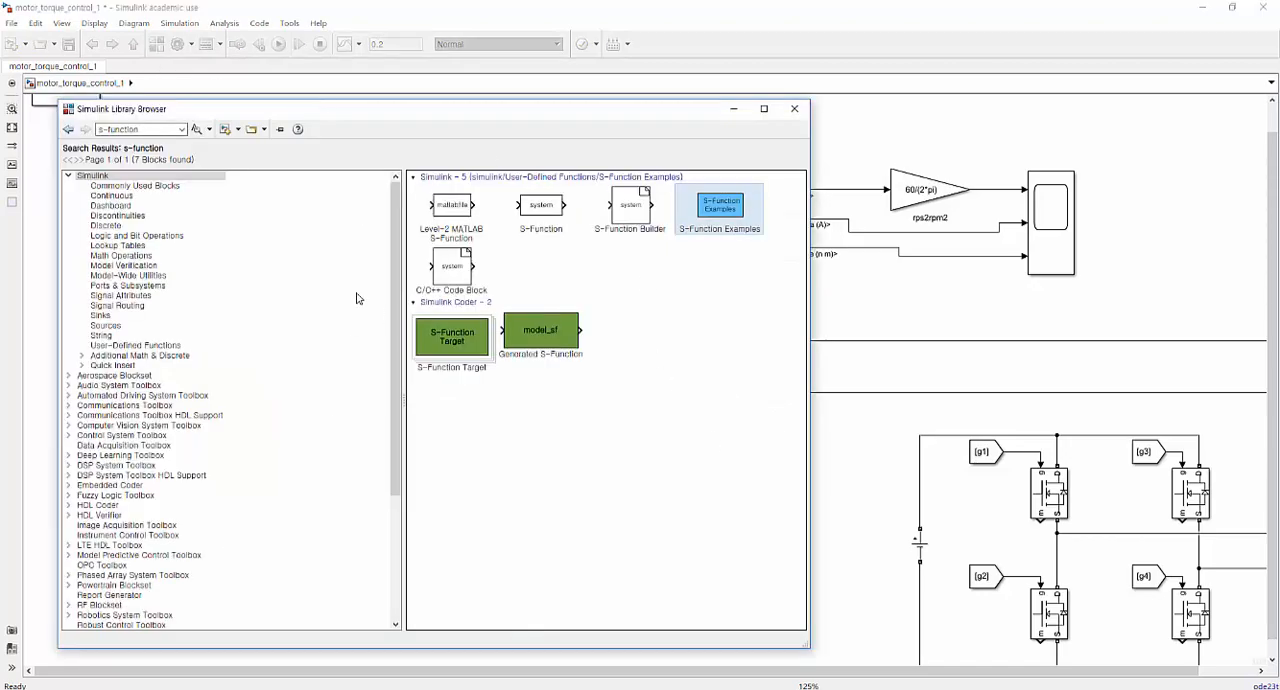
{"action": "left_click", "coordinate": [125, 244]}
{"action": "left_click_drag", "start_coordinate": [446, 265], "coordinate": [897, 305]}
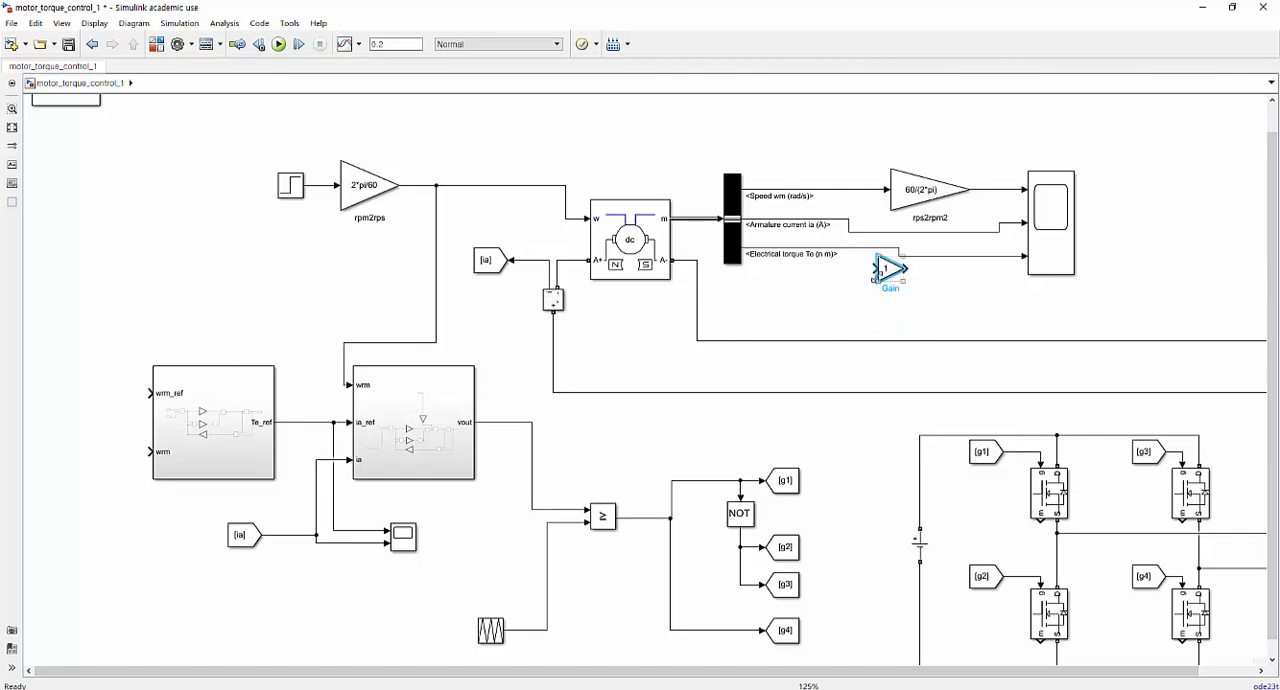
{"action": "left_click_drag", "start_coordinate": [886, 270], "coordinate": [300, 423]}
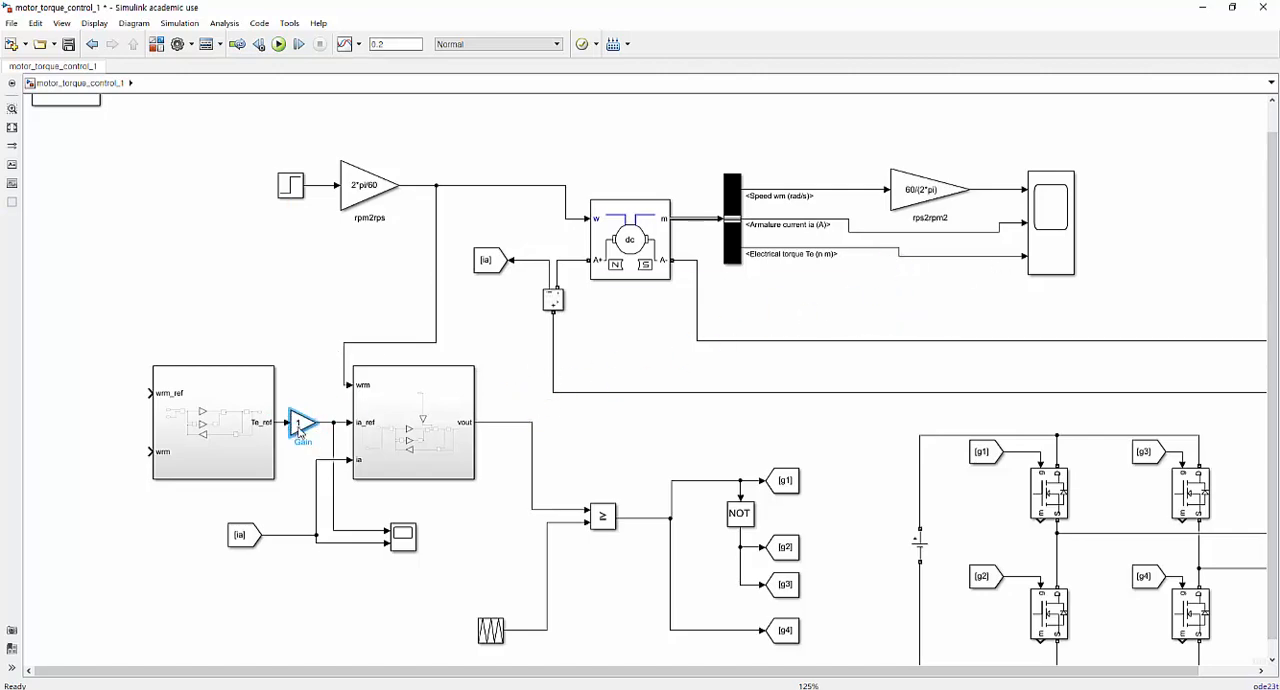
{"action": "double_click", "coordinate": [300, 423]}
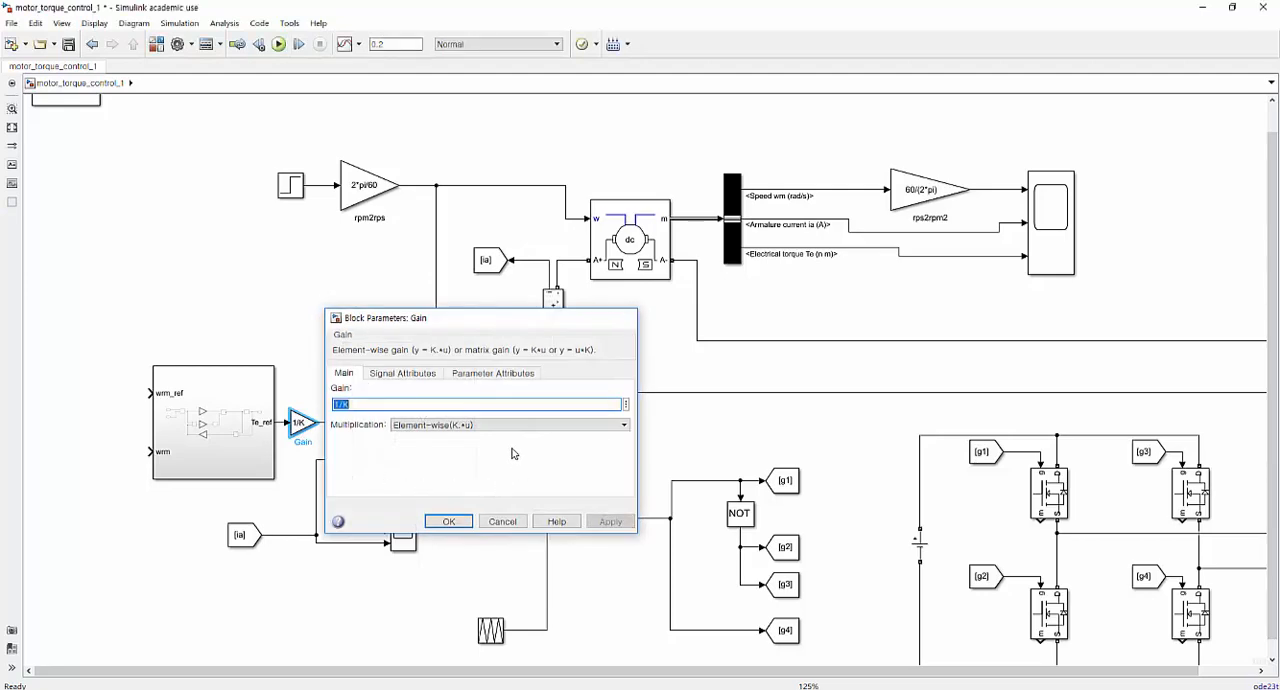
{"action": "key", "text": "Return"}
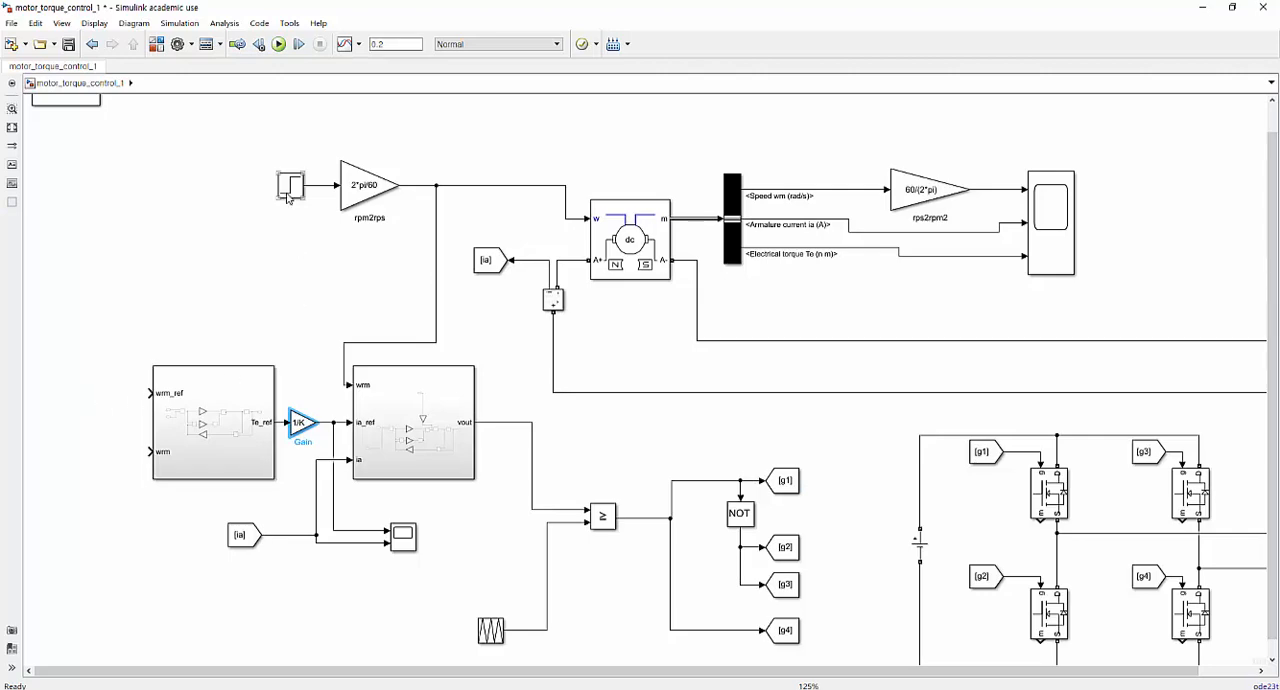
Copy the Step block next to the speed controller's wrm_ref input and set the copy's step time to 0.01.
{"action": "left_click_drag", "start_coordinate": [291, 190], "coordinate": [60, 400]}
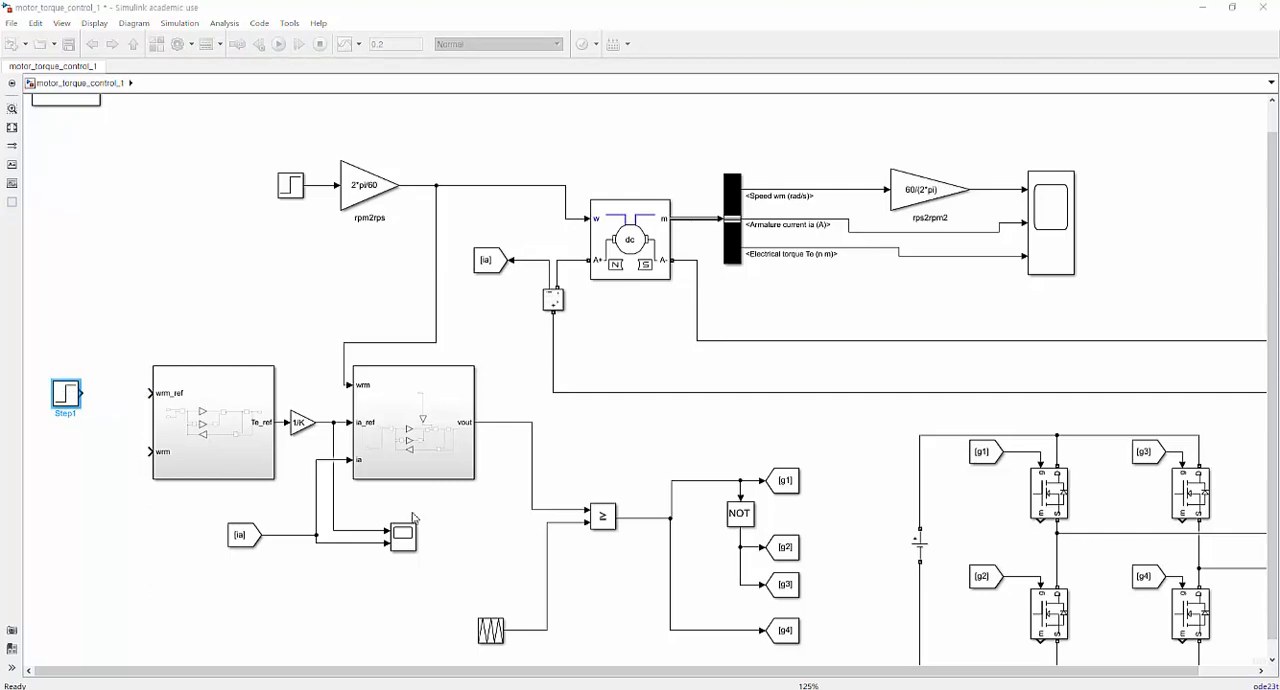
{"action": "double_click", "coordinate": [66, 395]}
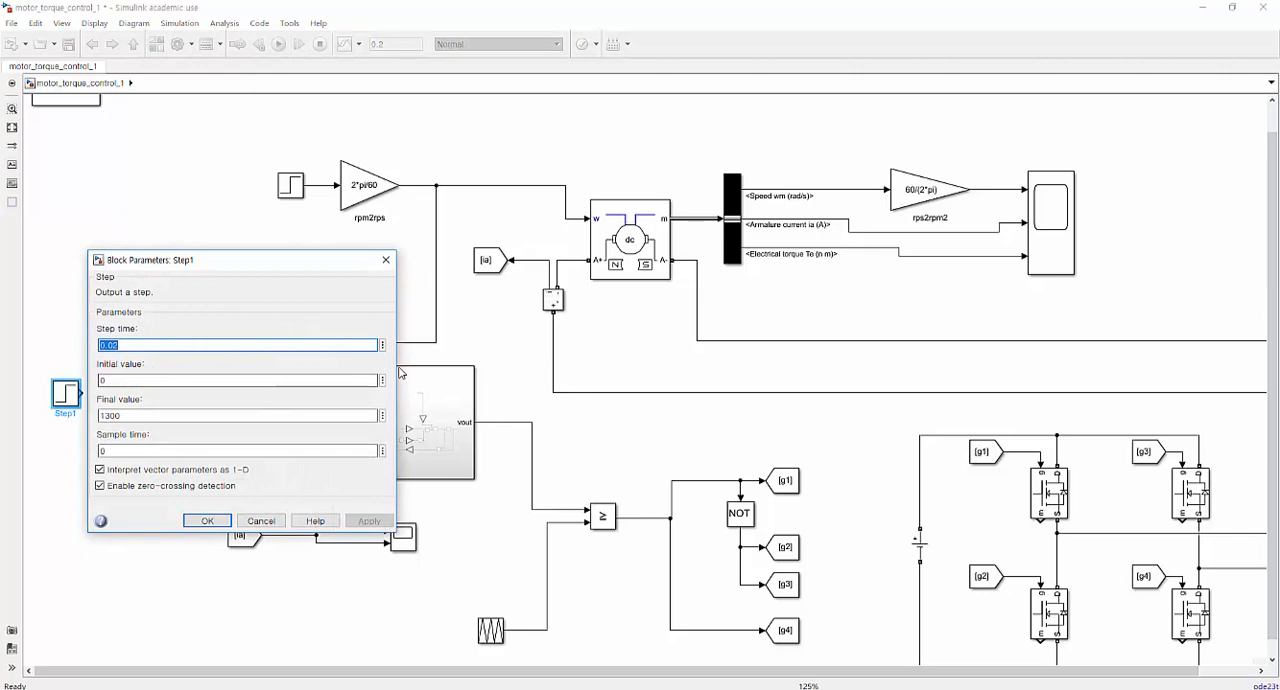
{"action": "type", "text": "0.01"}
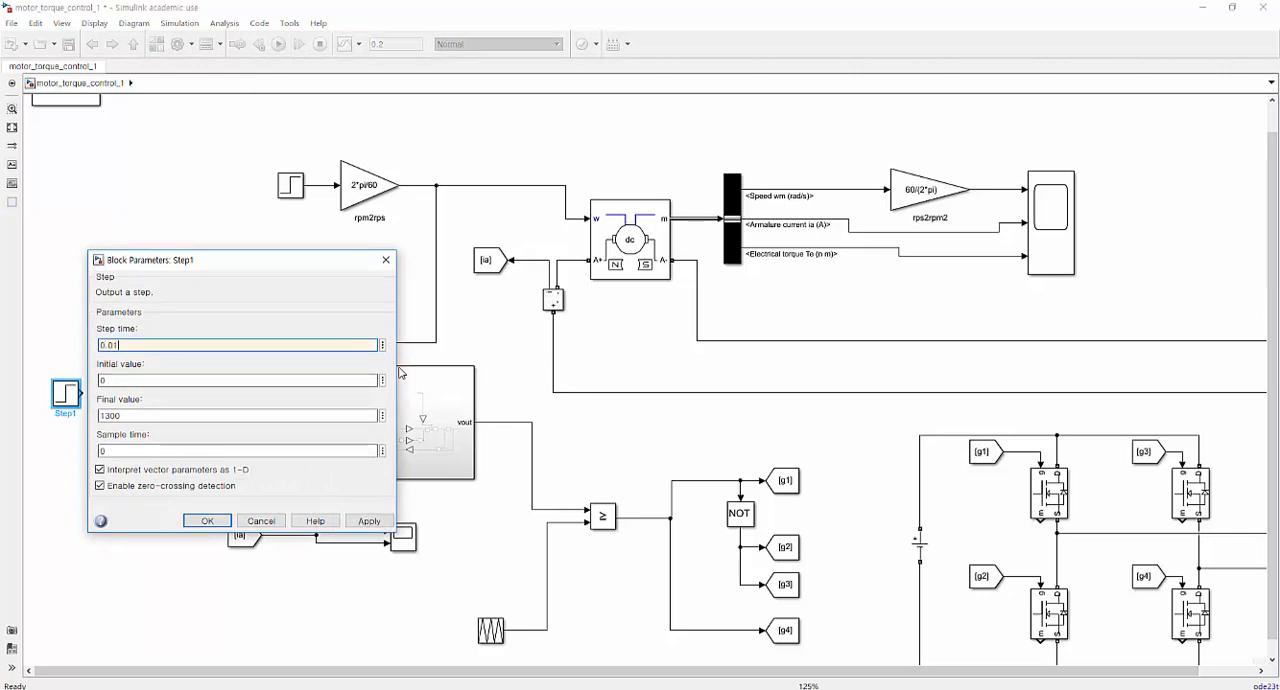
{"action": "key", "text": "Return"}
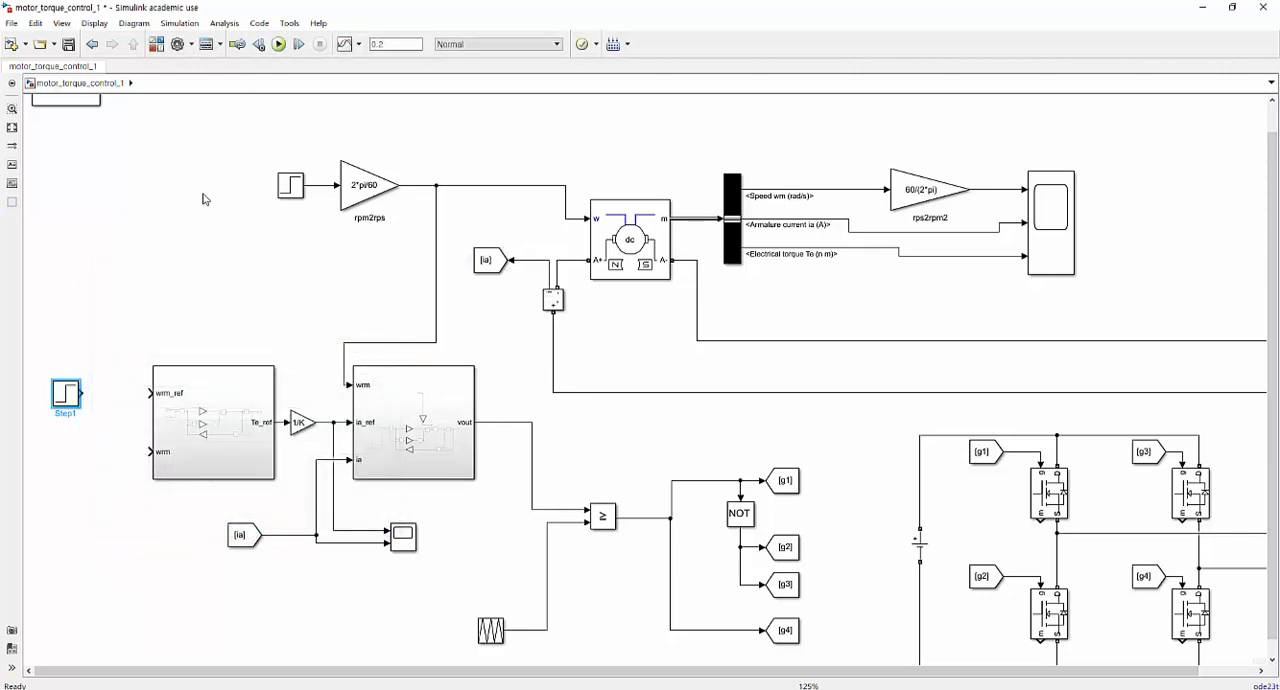
Copy the rpm2rps gain block and connect it between the new Step block and the wrm_ref input.
{"action": "left_click", "coordinate": [223, 217]}
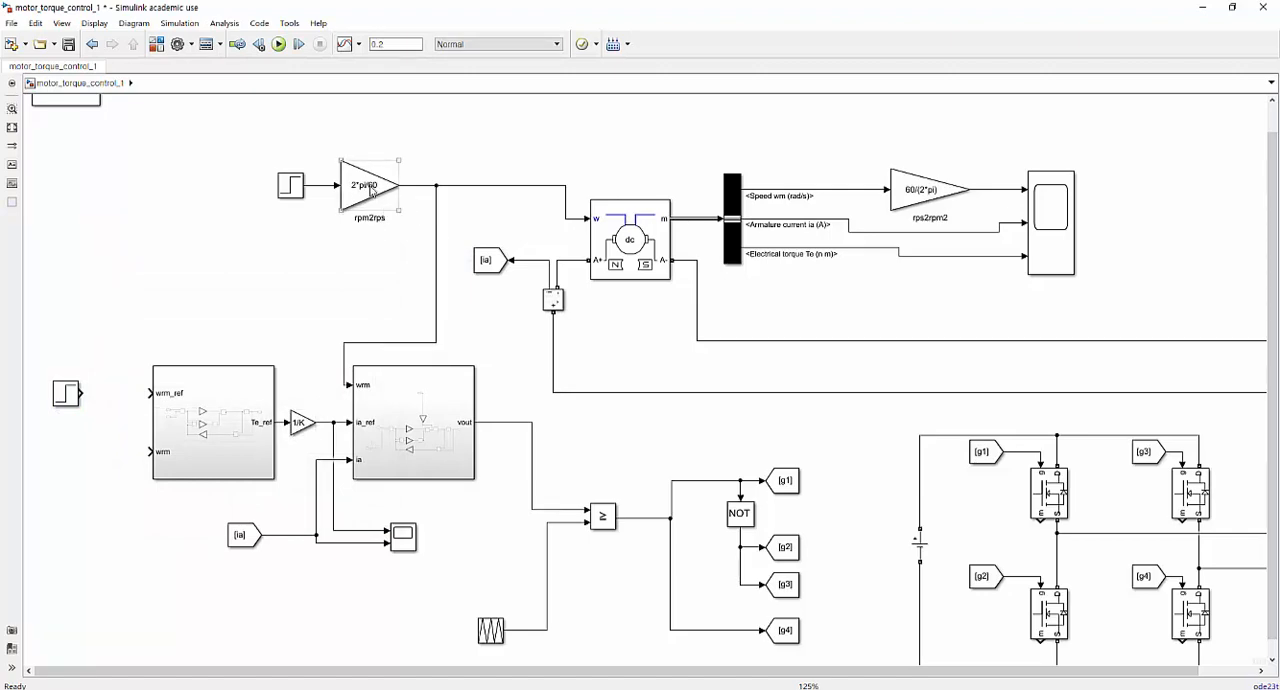
{"action": "left_click_drag", "start_coordinate": [370, 192], "coordinate": [102, 333]}
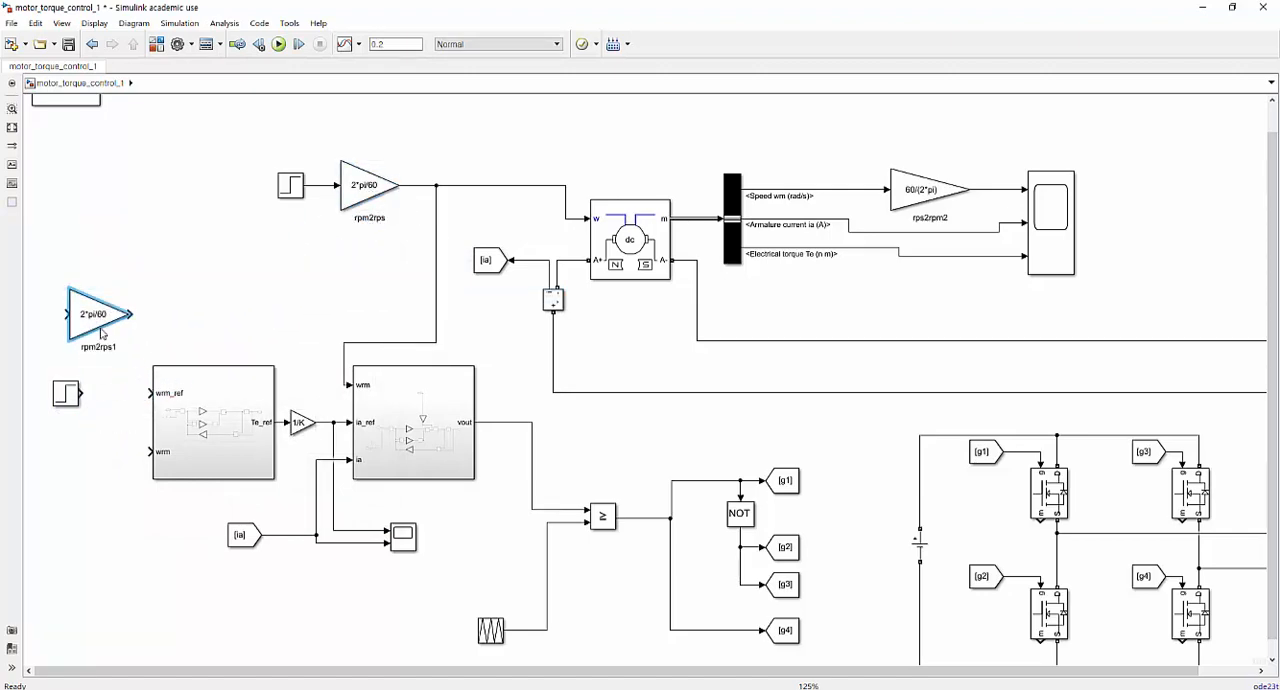
{"action": "left_click_drag", "start_coordinate": [66, 395], "coordinate": [31, 397]}
{"action": "left_click_drag", "start_coordinate": [84, 307], "coordinate": [85, 386]}
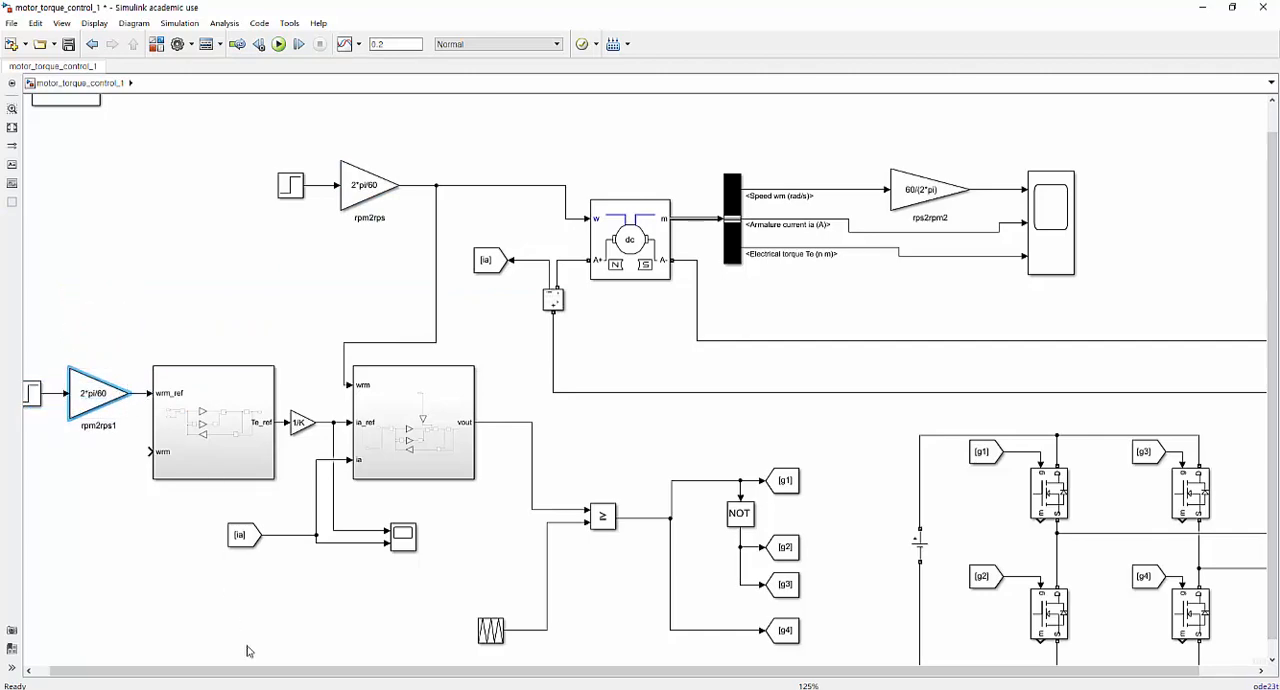
Add a Goto block tagged wrm and connect it to the motor's Speed wm (rad/s) signal.
{"action": "left_click_drag", "start_coordinate": [283, 672], "coordinate": [262, 672]}
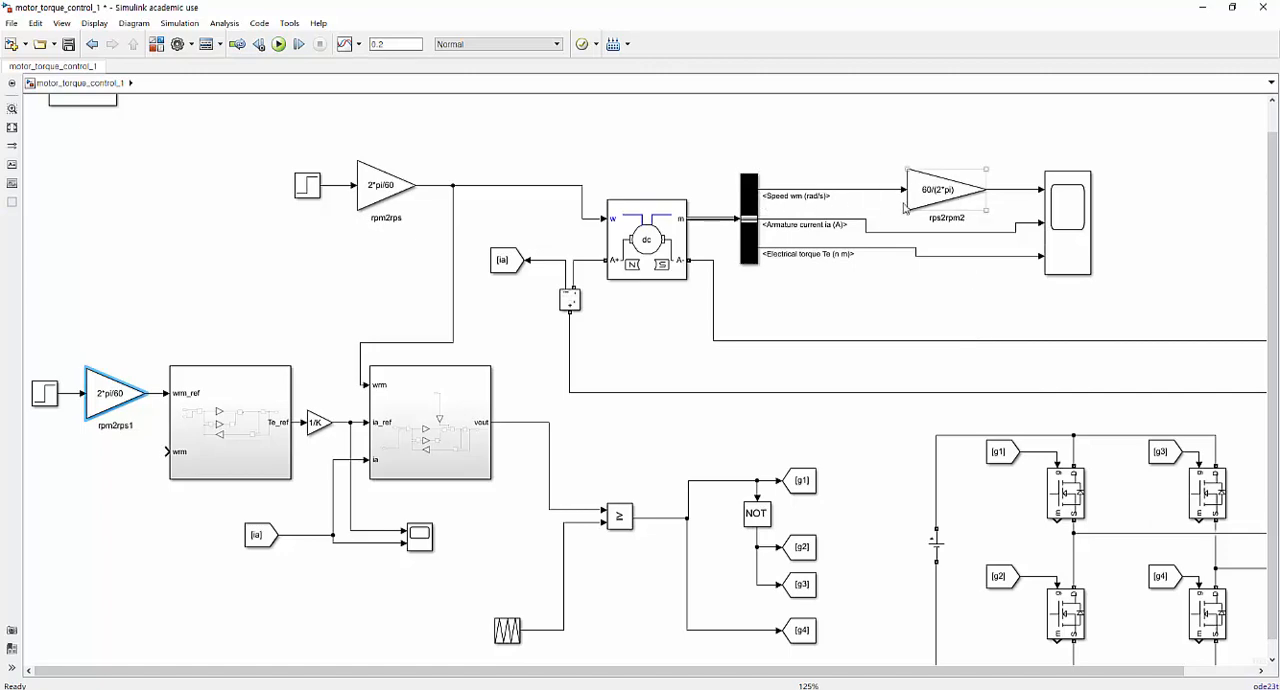
{"action": "left_click", "coordinate": [156, 46]}
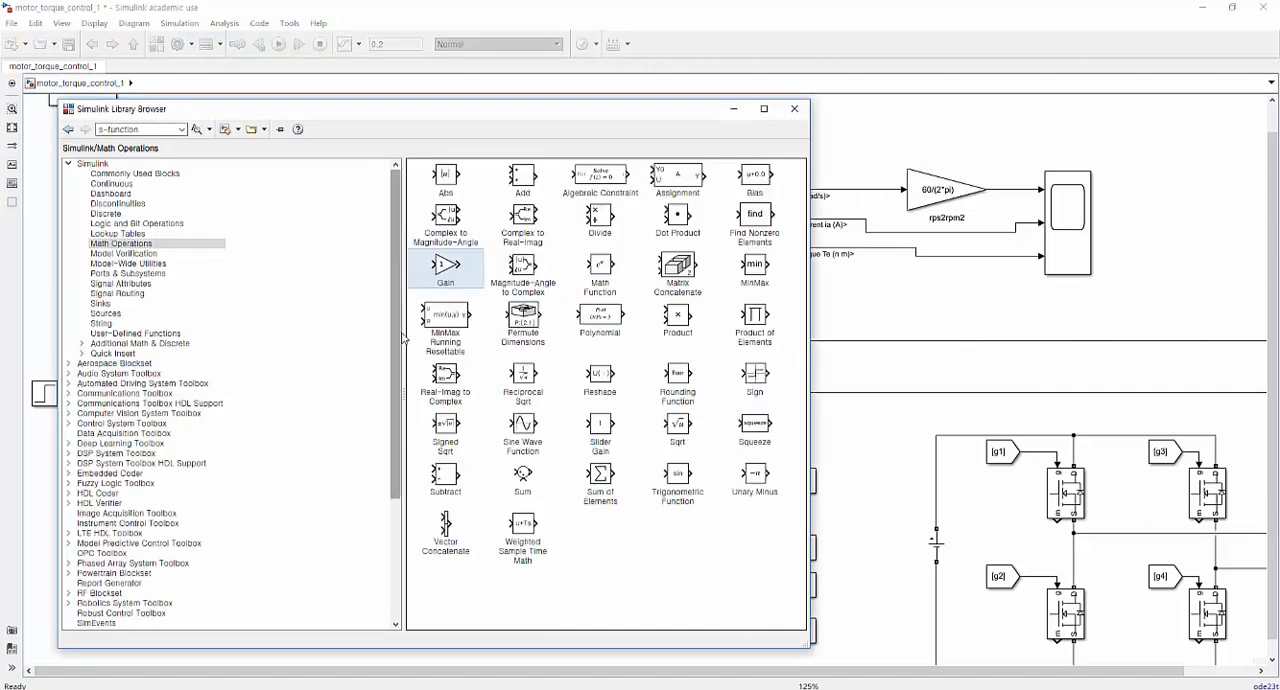
{"action": "left_click", "coordinate": [130, 295]}
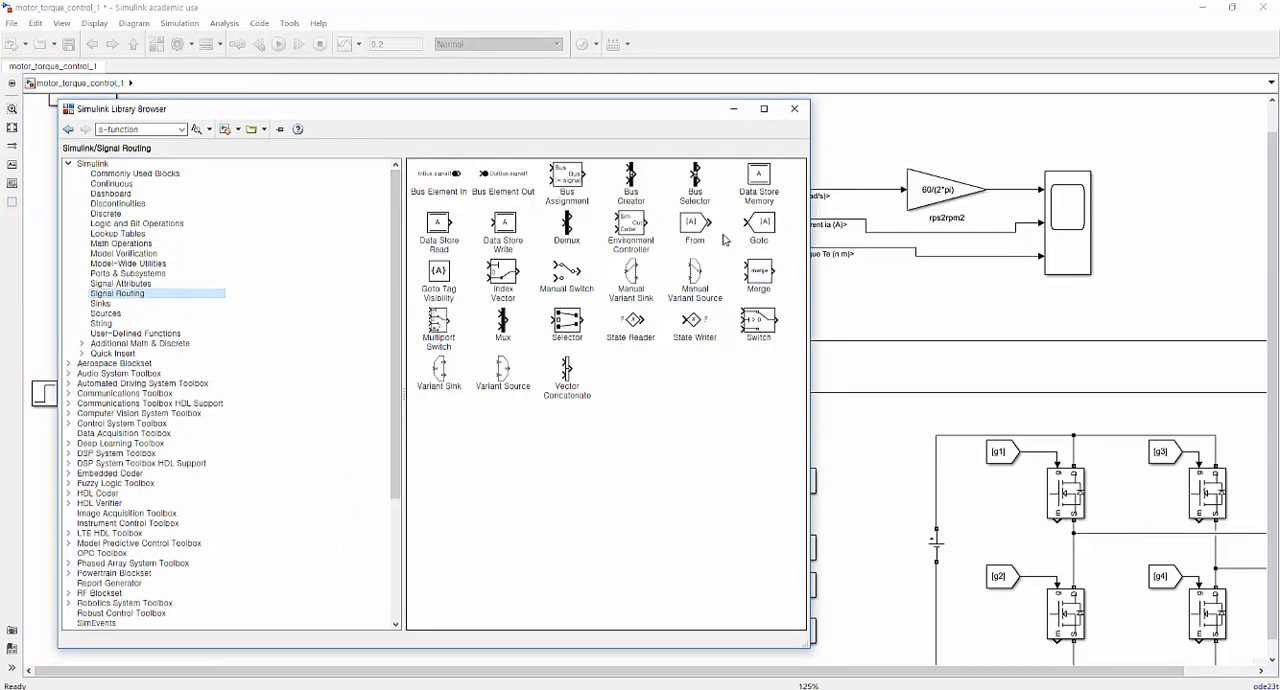
{"action": "left_click_drag", "start_coordinate": [772, 230], "coordinate": [870, 153]}
{"action": "double_click", "coordinate": [869, 140]}
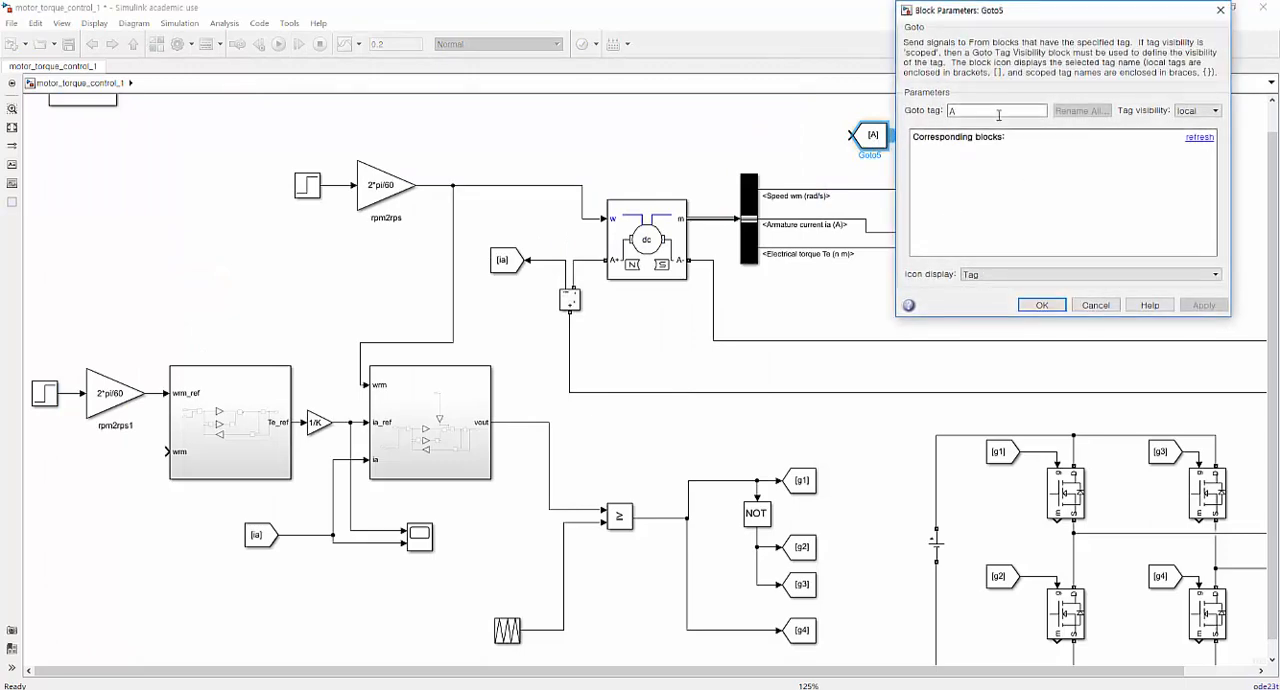
{"action": "type", "text": "wim"}
{"action": "key", "text": "Return"}
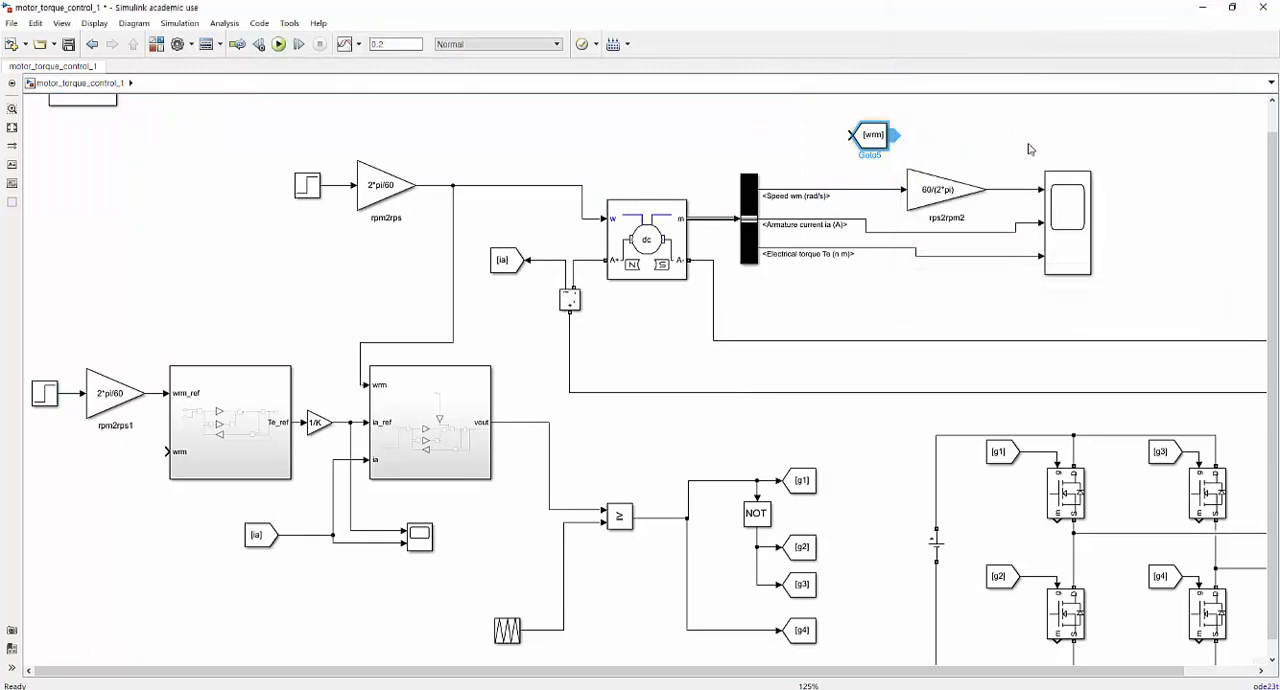
{"action": "left_click_drag", "start_coordinate": [849, 133], "coordinate": [816, 189]}
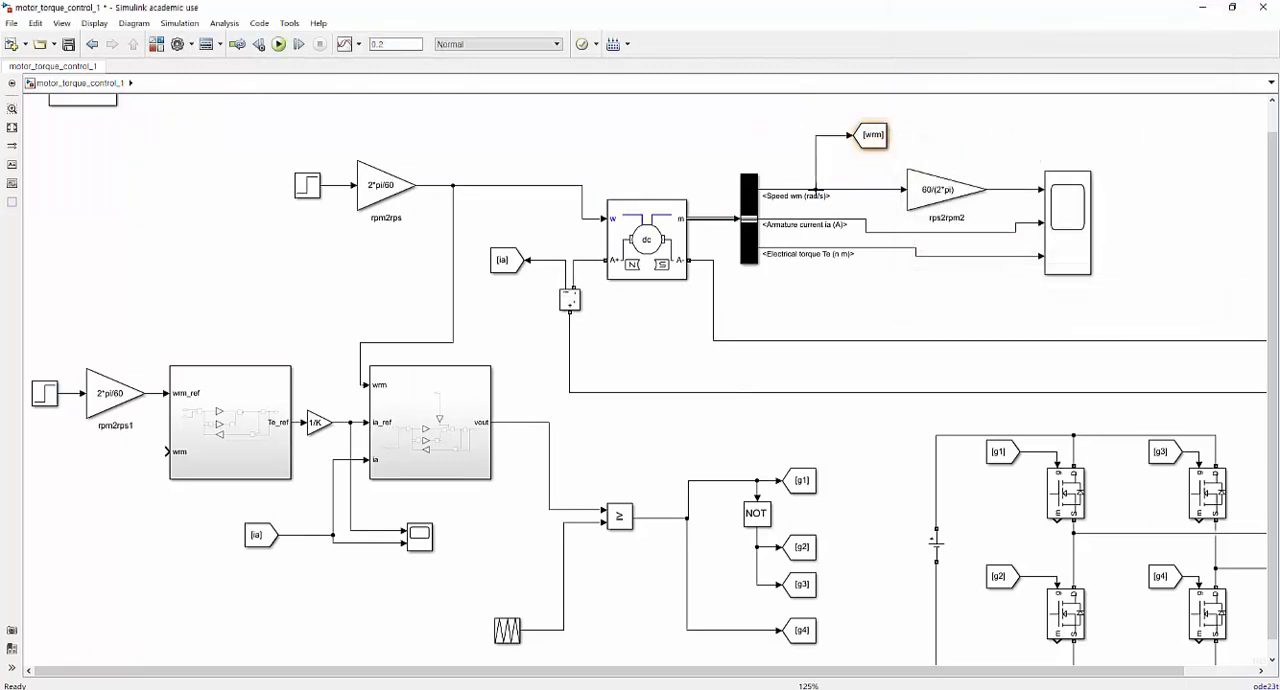
Copy the ia From block to the speed controller's wrm input and set the copy's tag to wrm.
{"action": "left_click_drag", "start_coordinate": [272, 540], "coordinate": [122, 535]}
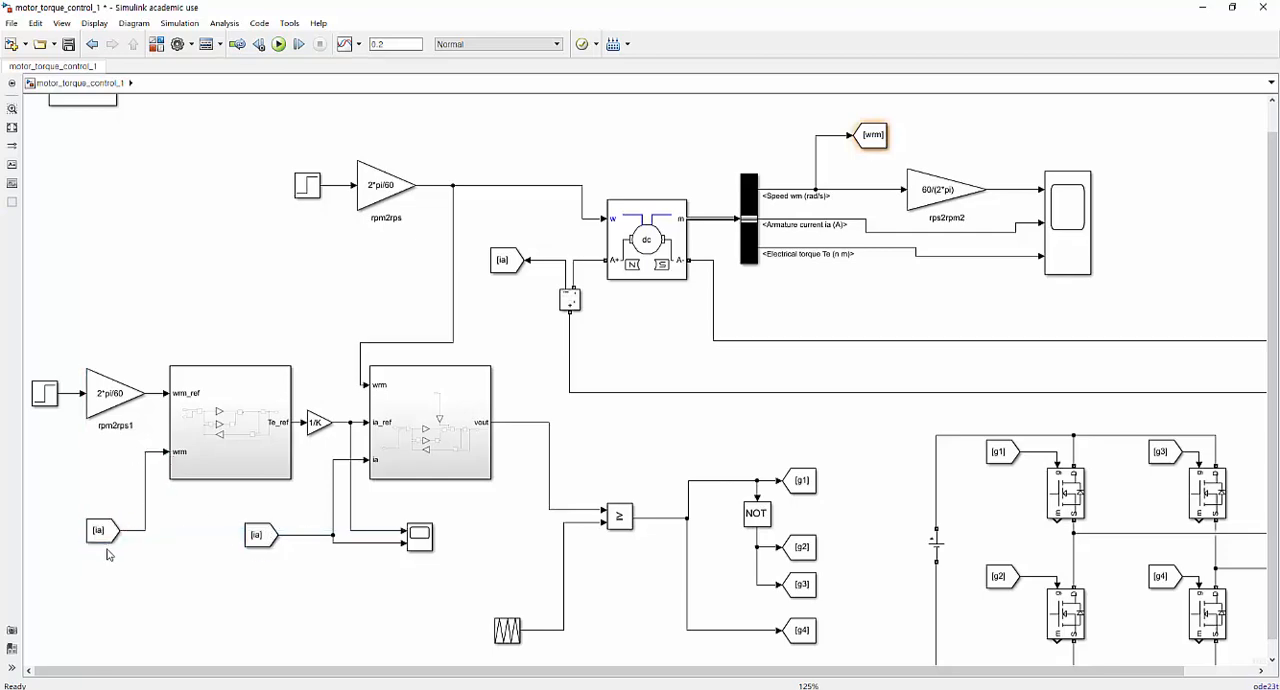
{"action": "double_click", "coordinate": [101, 531]}
{"action": "double_click", "coordinate": [251, 523]}
{"action": "type", "text": "wrm"}
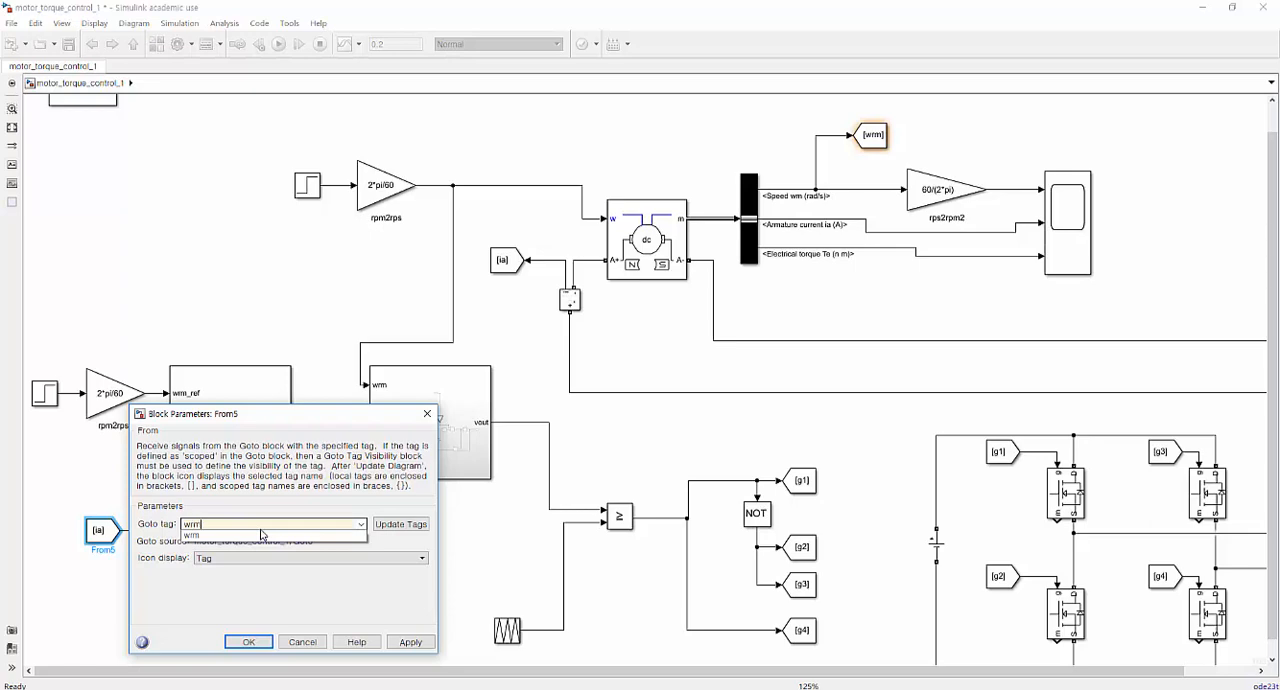
{"action": "key", "text": "Return"}
{"action": "key", "text": "Return"}
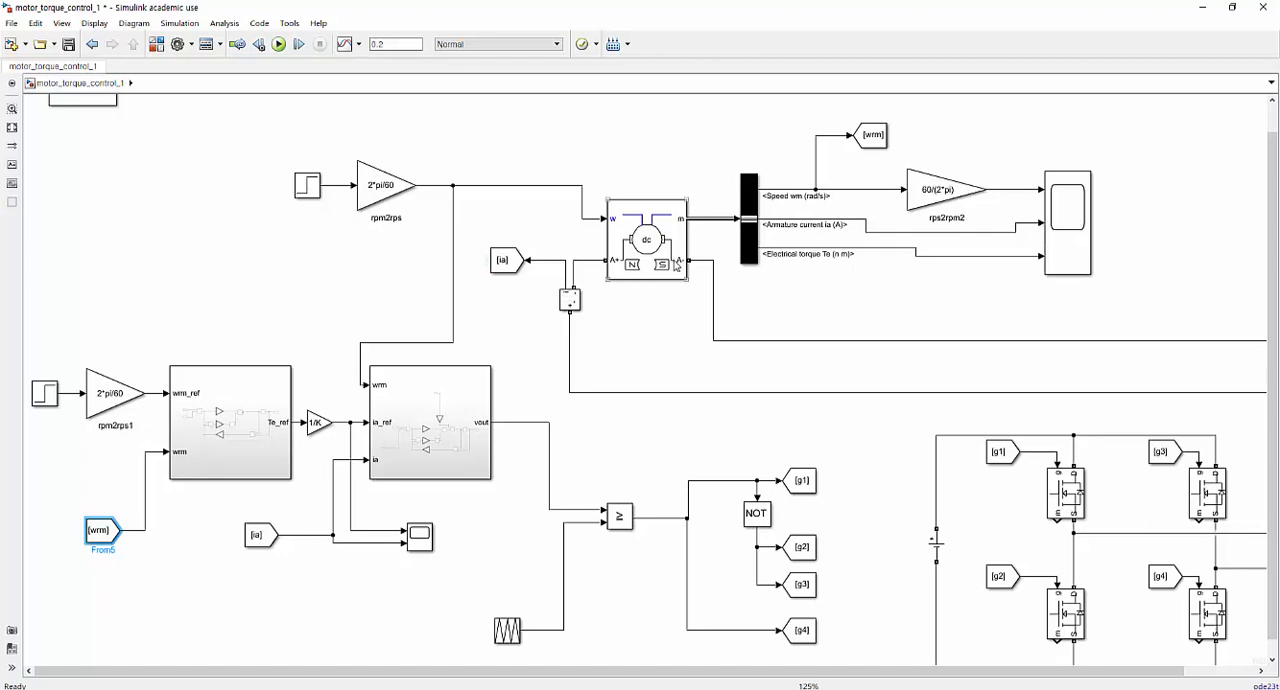
Set the DC Machine block's mechanical input to Torque TL.
{"action": "left_click", "coordinate": [618, 226]}
{"action": "double_click", "coordinate": [618, 226]}
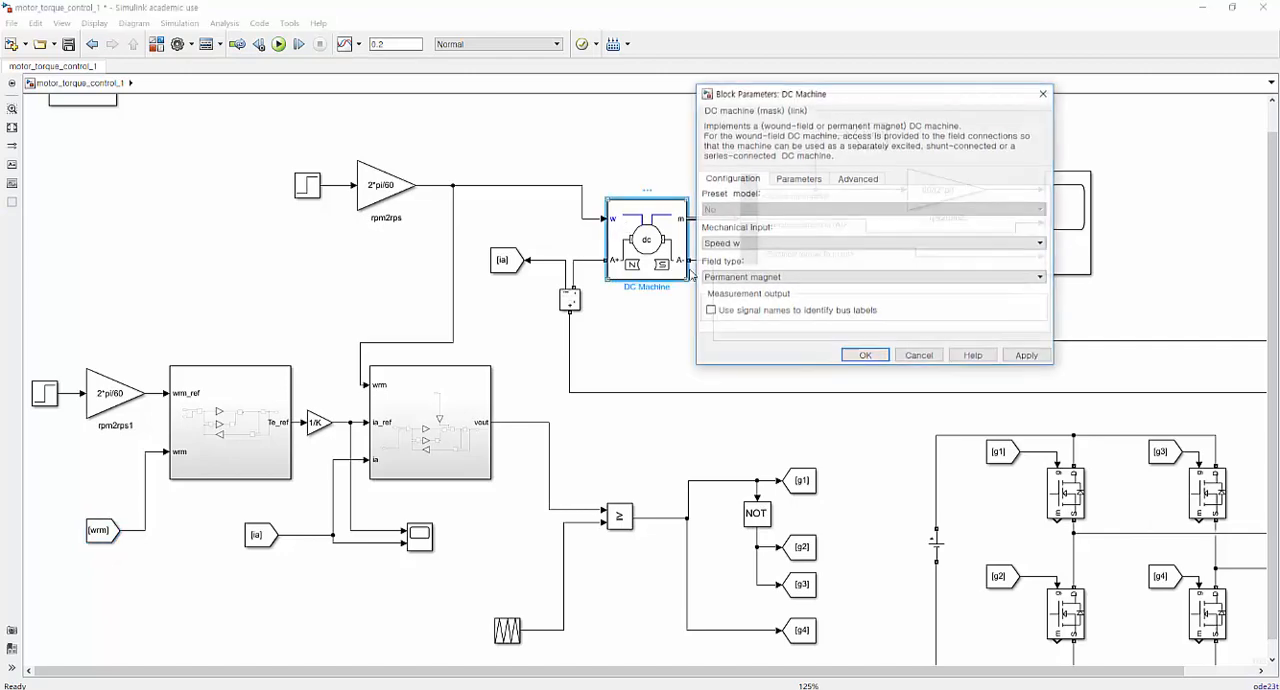
{"action": "left_click", "coordinate": [744, 246]}
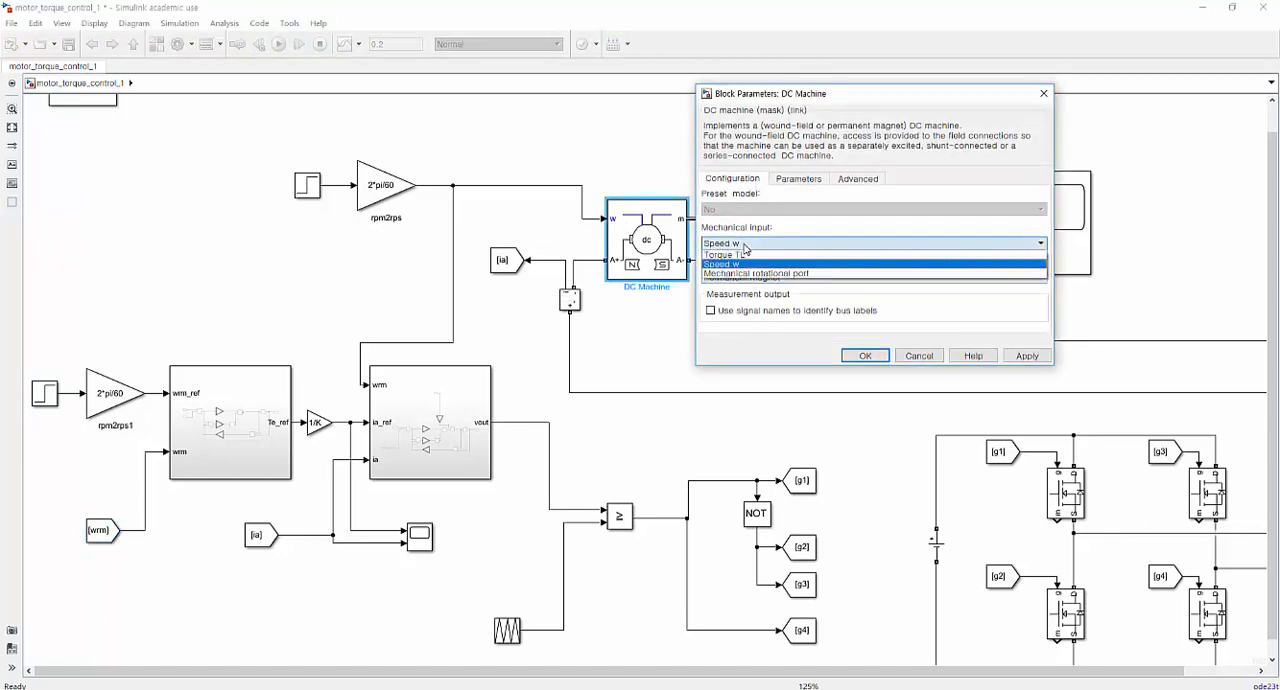
{"action": "left_click", "coordinate": [836, 256]}
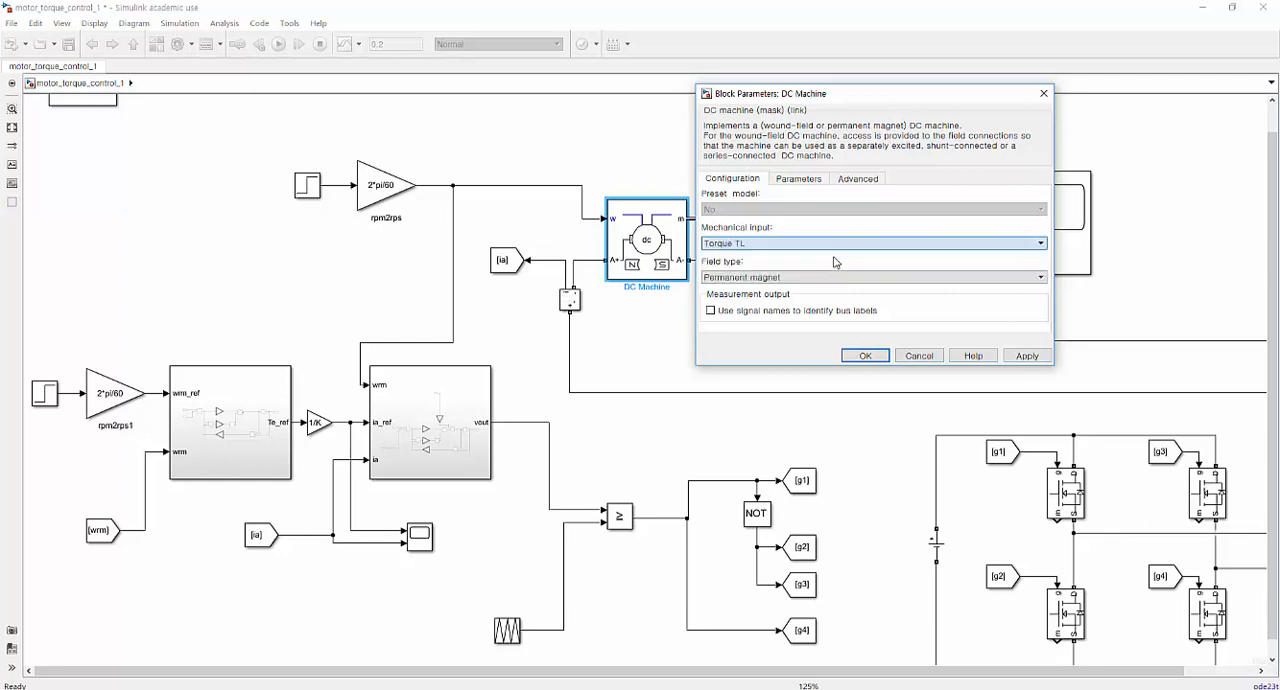
{"action": "left_click", "coordinate": [866, 356]}
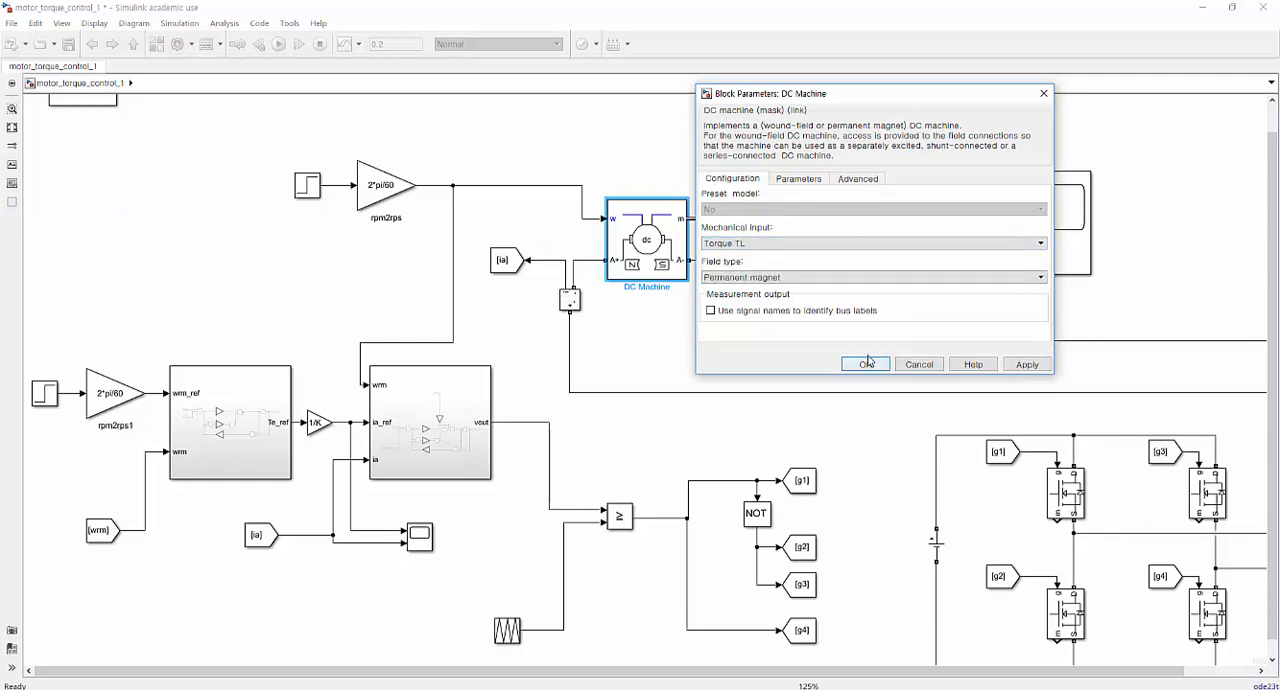
Replace the current controller's wrm input line with a connected copy of the wrm From block placed just above the controller, and save the model.
{"action": "left_click", "coordinate": [531, 191]}
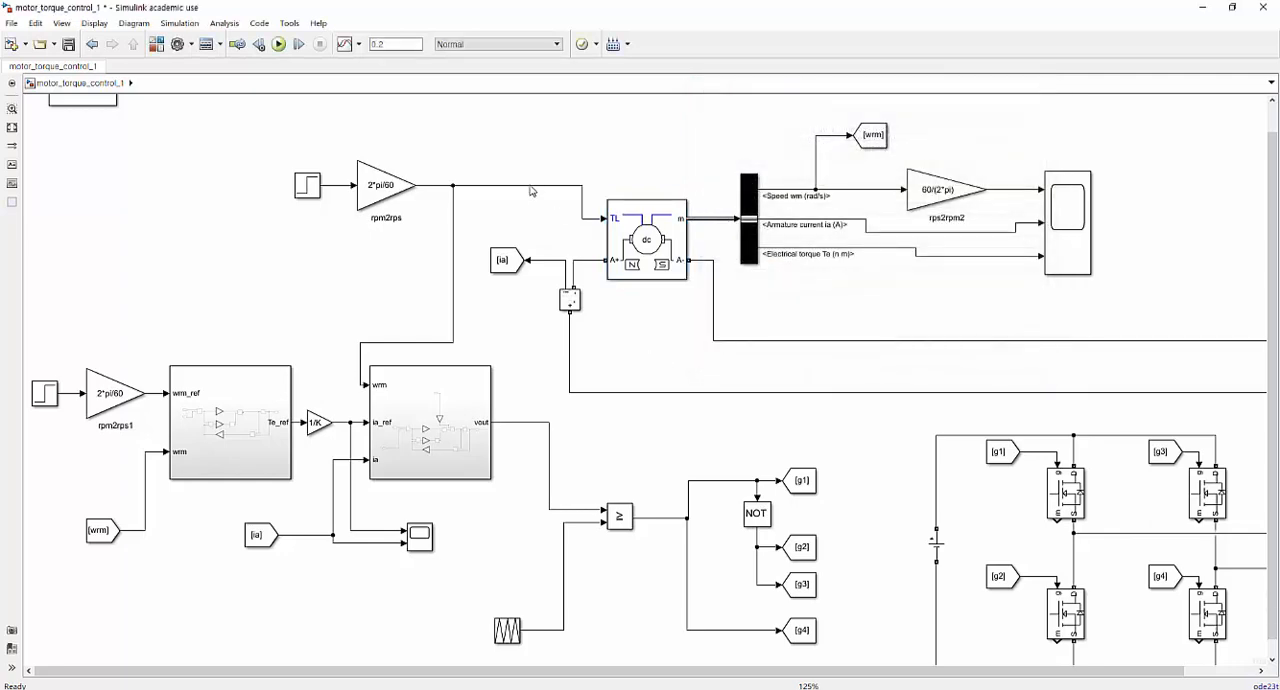
{"action": "left_click", "coordinate": [455, 270]}
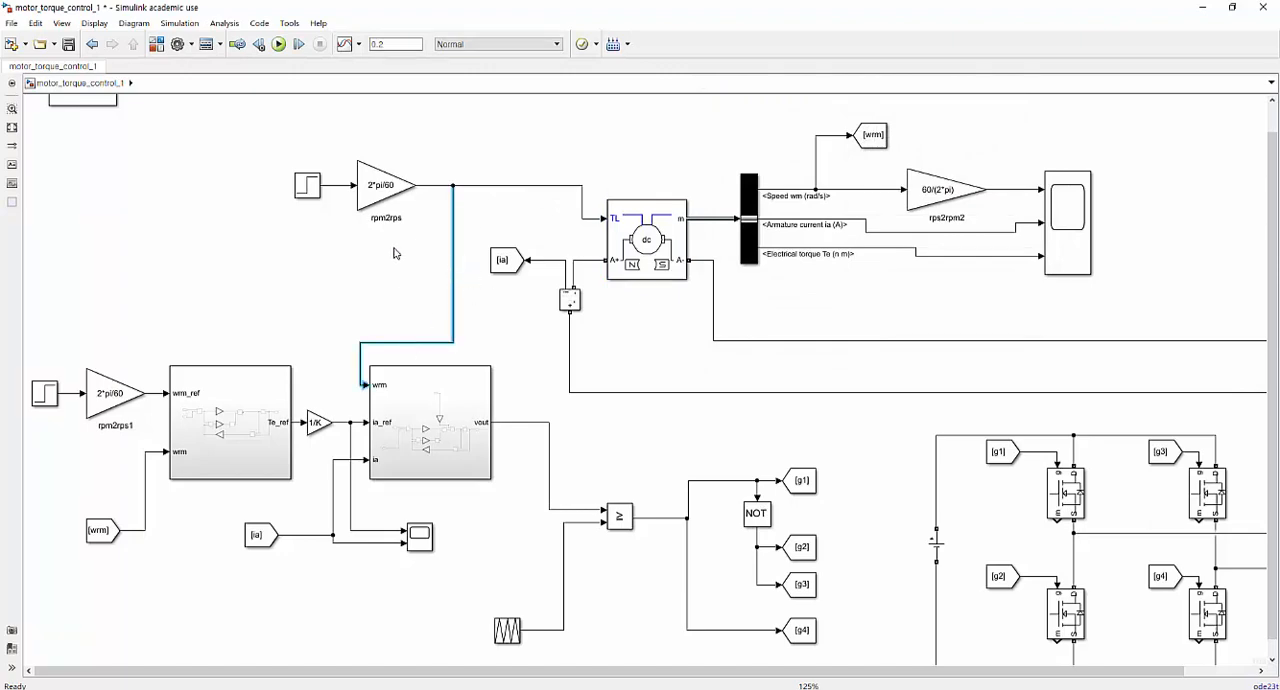
{"action": "key", "text": "Delete"}
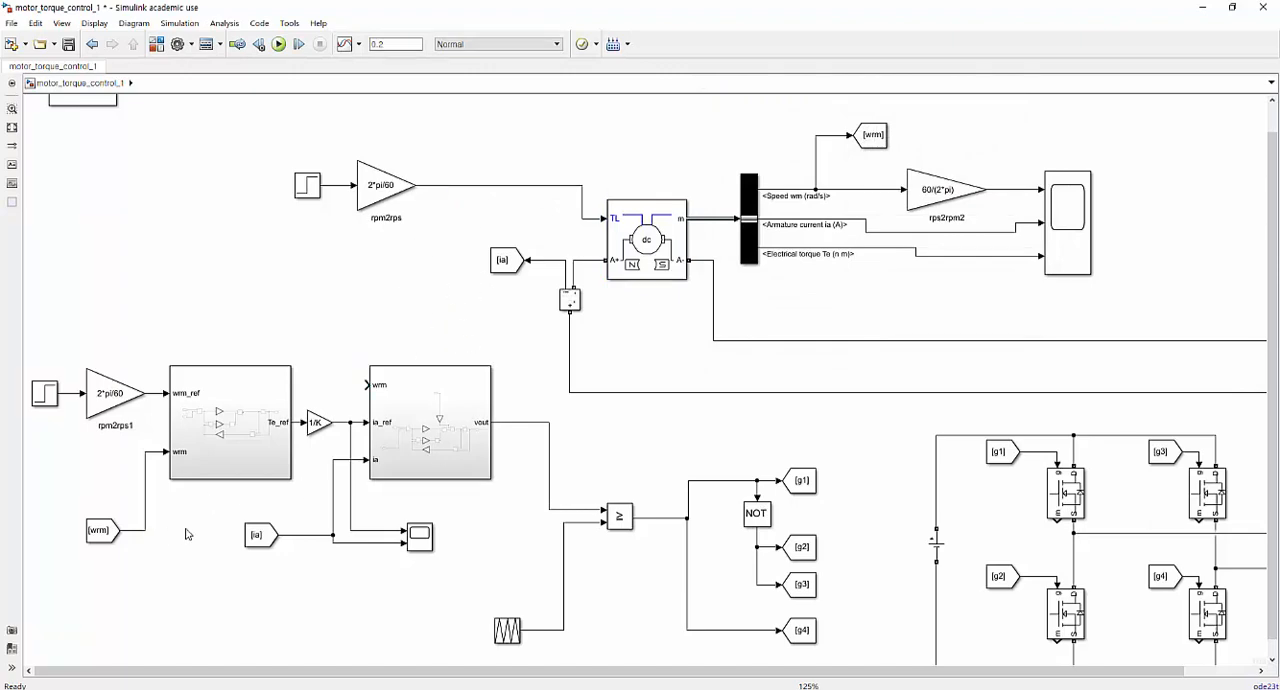
{"action": "left_click", "coordinate": [364, 385]}
{"action": "left_click", "coordinate": [102, 537]}
{"action": "mouse_move", "coordinate": [102, 537]}
{"action": "left_mouse_down"}
{"action": "mouse_move", "coordinate": [288, 313]}
{"action": "mouse_move", "coordinate": [276, 343]}
{"action": "mouse_move", "coordinate": [375, 388]}
{"action": "left_mouse_up"}
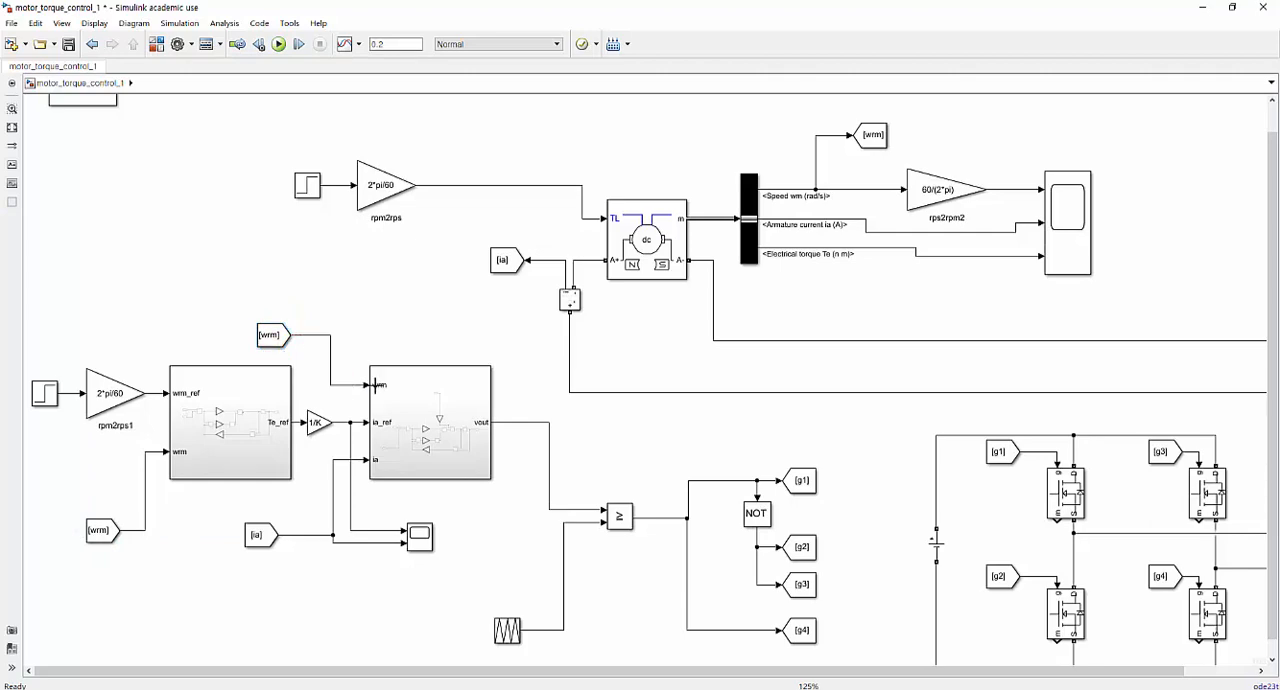
{"action": "key", "text": "ctrl+s"}
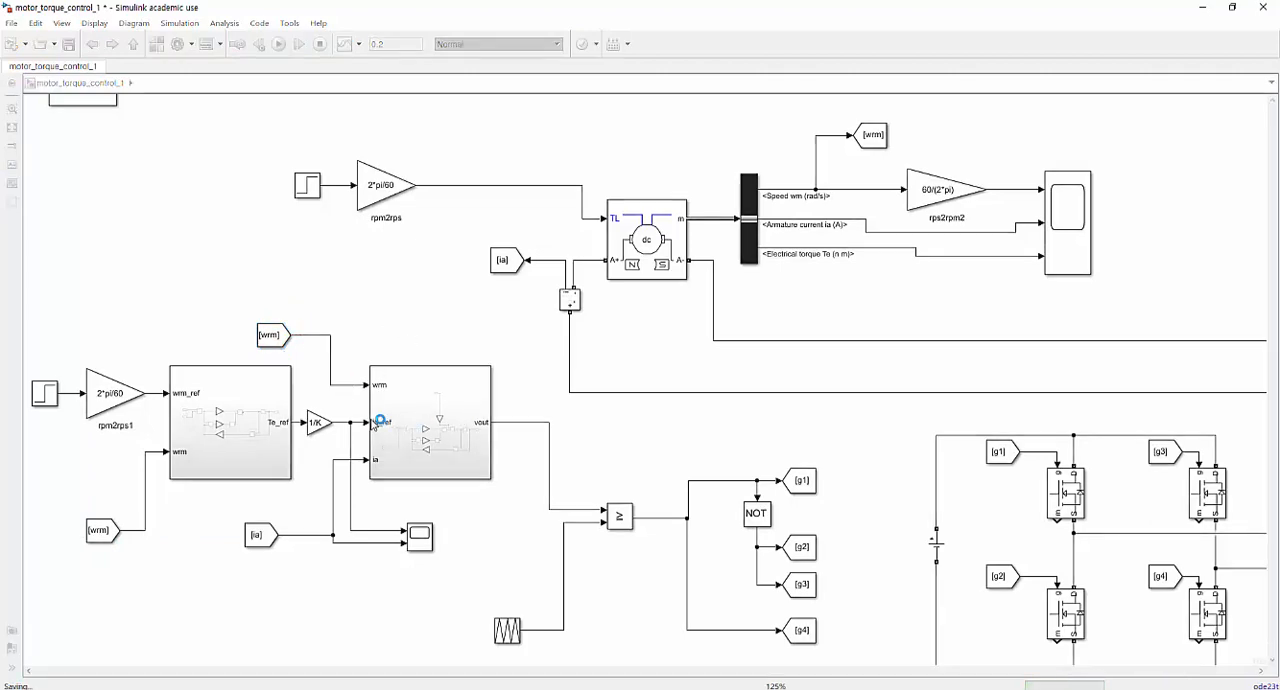
{"action": "left_click_drag", "start_coordinate": [288, 340], "coordinate": [340, 350]}
{"action": "left_click", "coordinate": [757, 362]}
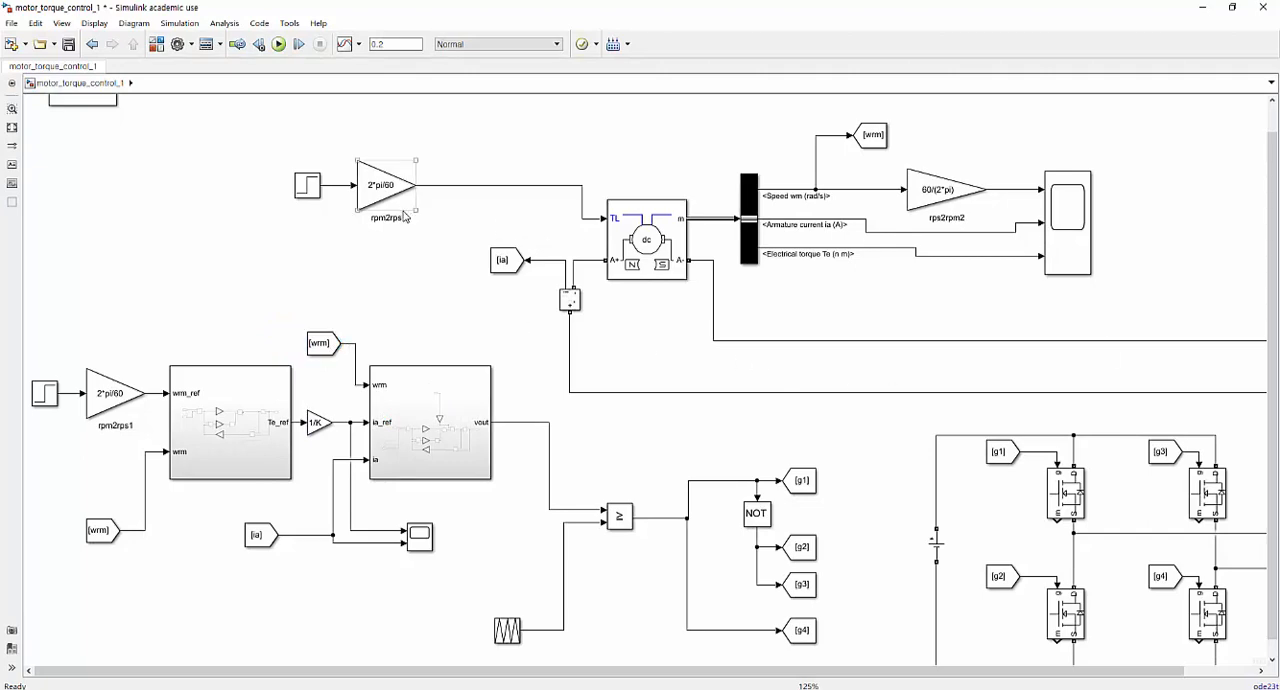
Replace the rpm2rps gain ahead of the motor's TL input with an Add block fed by the existing Step block and a copy of it.
{"action": "left_click_drag", "start_coordinate": [361, 237], "coordinate": [461, 177]}
{"action": "key", "text": "Delete"}
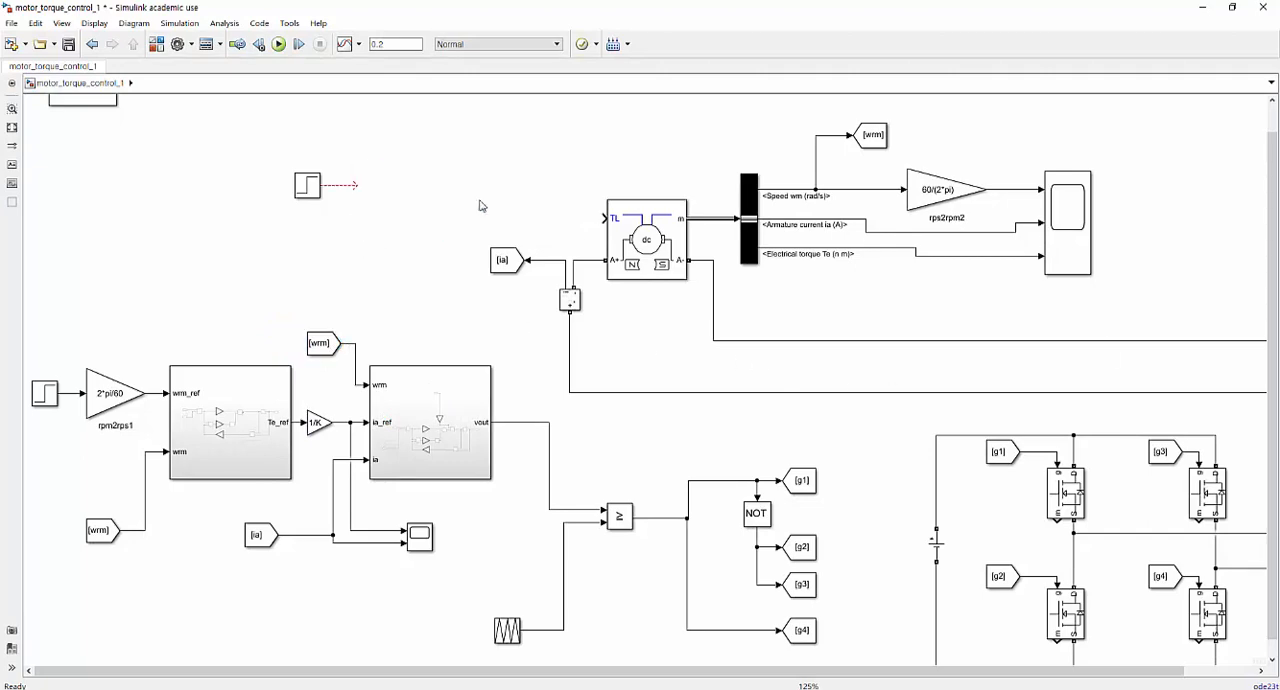
{"action": "left_click", "coordinate": [156, 44]}
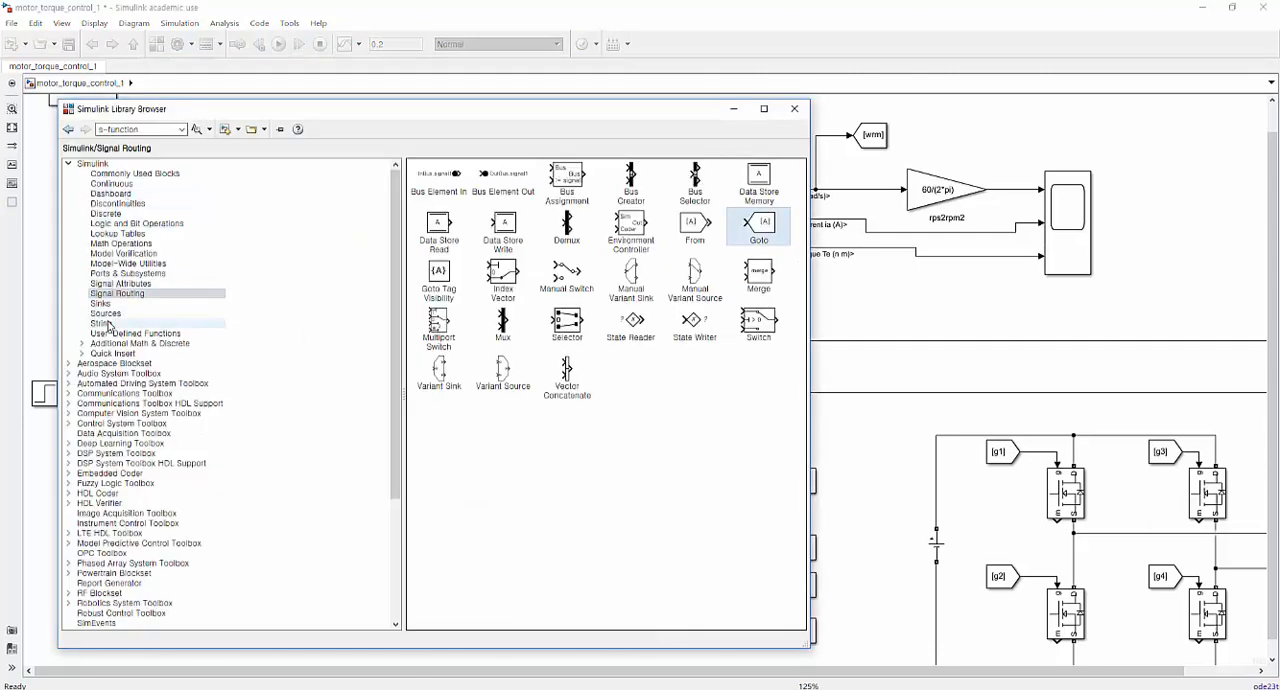
{"action": "left_click", "coordinate": [121, 243]}
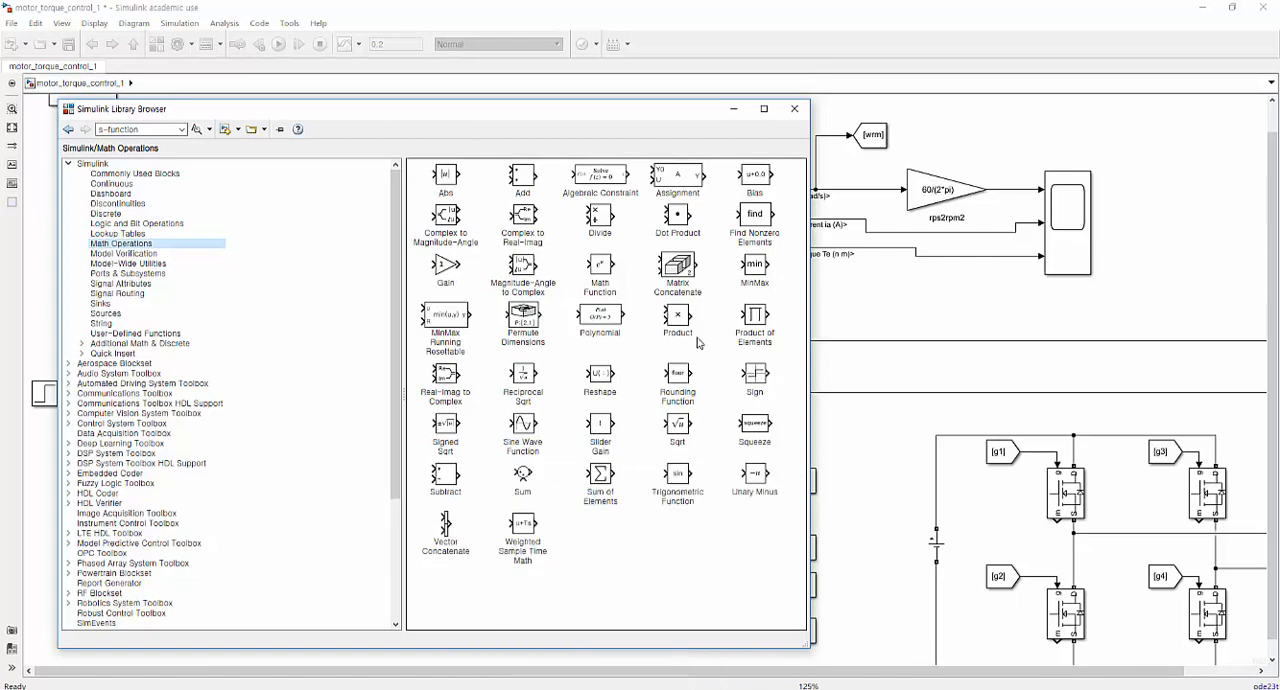
{"action": "left_click_drag", "start_coordinate": [522, 178], "coordinate": [606, 219]}
{"action": "left_click", "coordinate": [886, 318]}
{"action": "left_click_drag", "start_coordinate": [311, 190], "coordinate": [480, 231]}
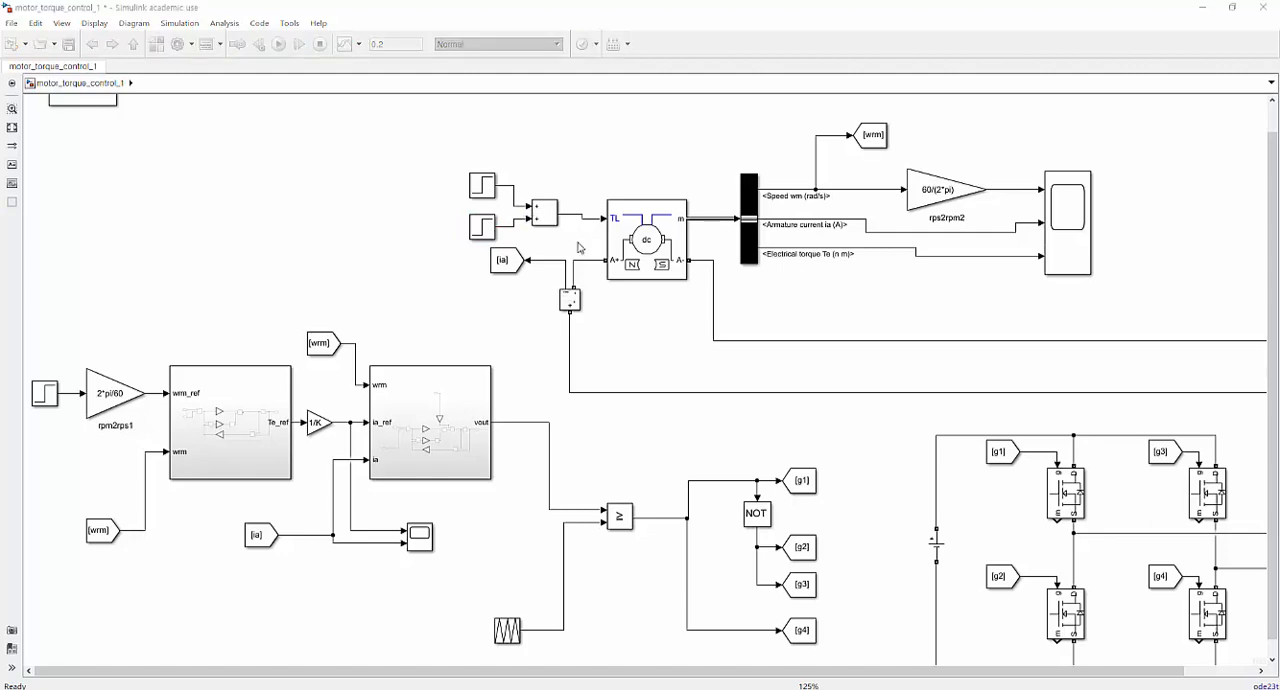
Set the upper load-torque Step block to a step time of 0.15 and a final value of 14.
{"action": "double_click", "coordinate": [483, 184]}
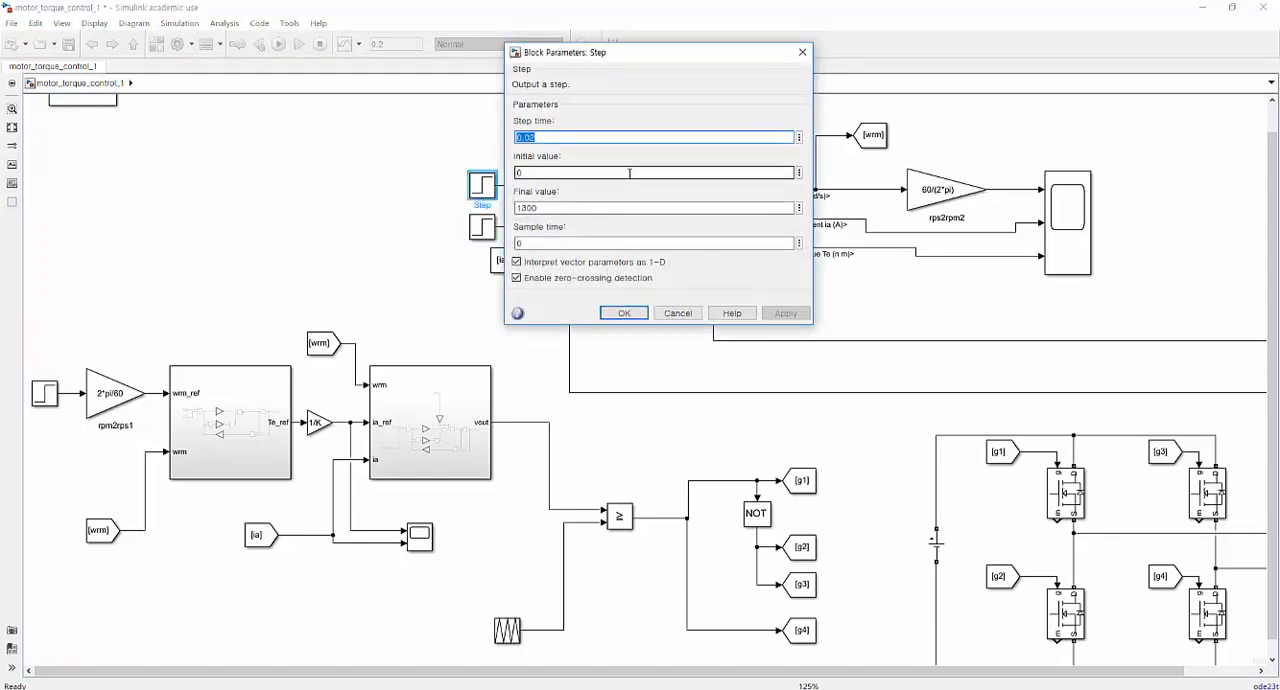
{"action": "type", "text": "0"}
{"action": "left_click", "coordinate": [629, 173]}
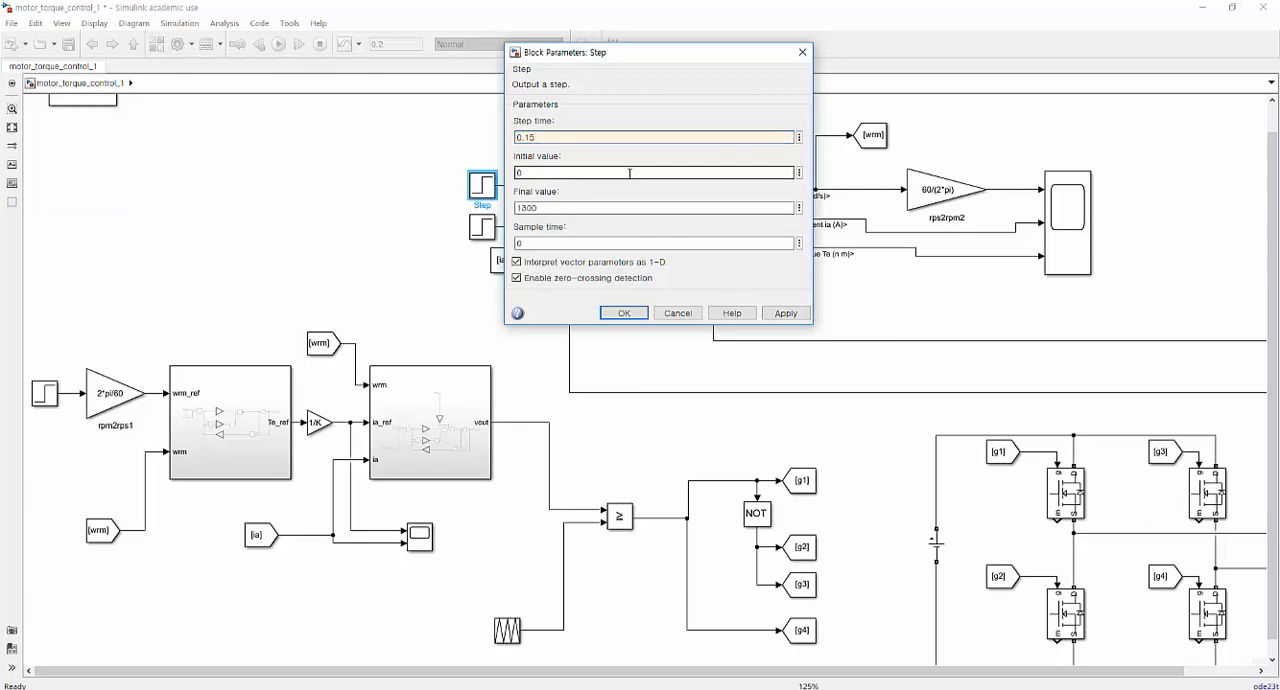
{"action": "key", "text": "Tab"}
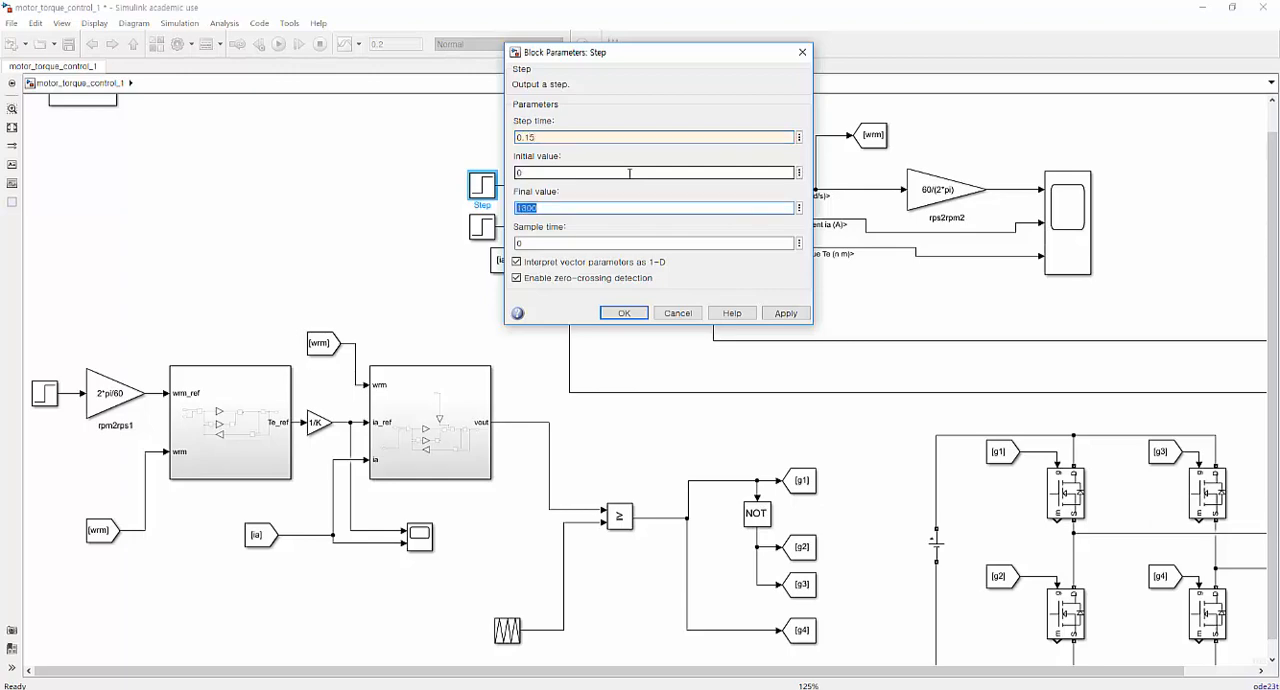
{"action": "type", "text": "1"}
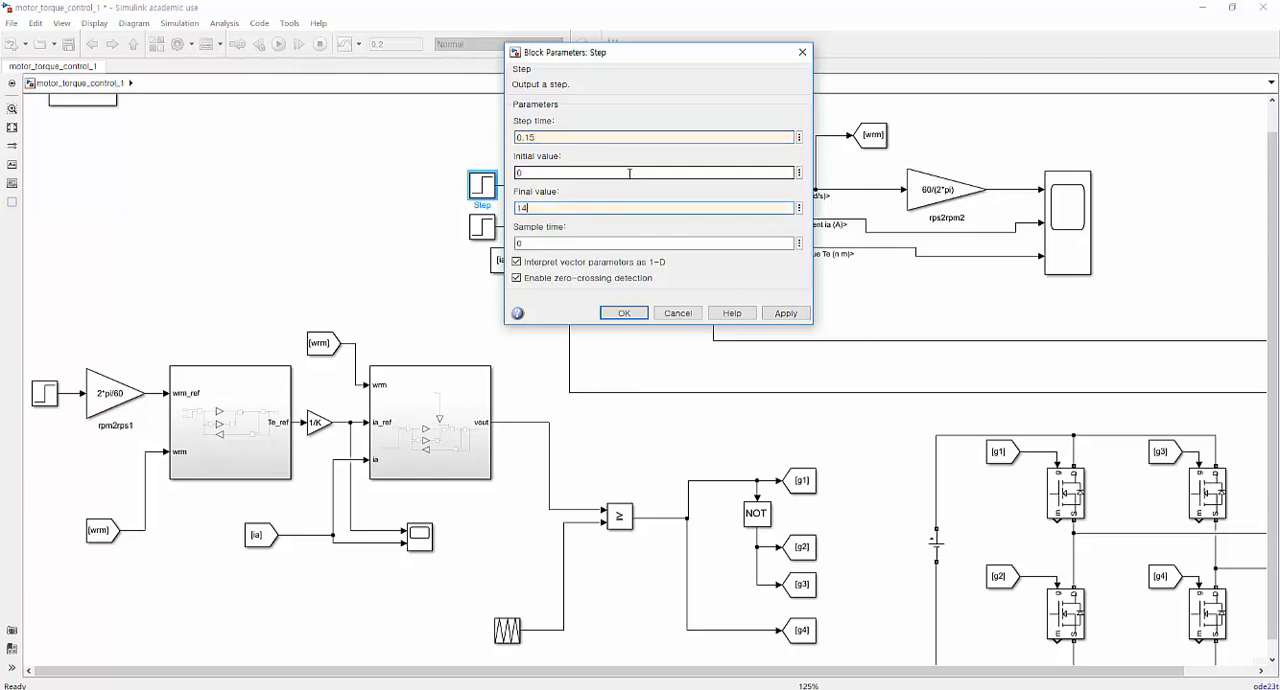
{"action": "key", "text": "Return"}
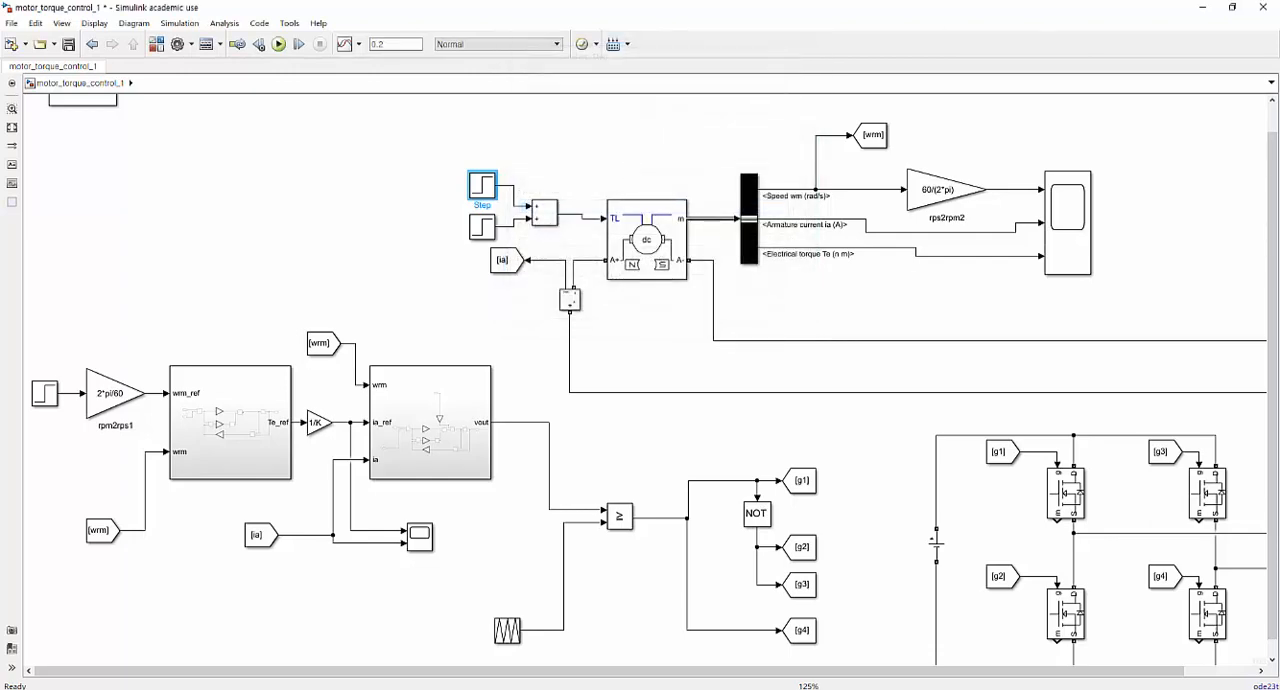
{"action": "key", "text": "ctrl+t"}
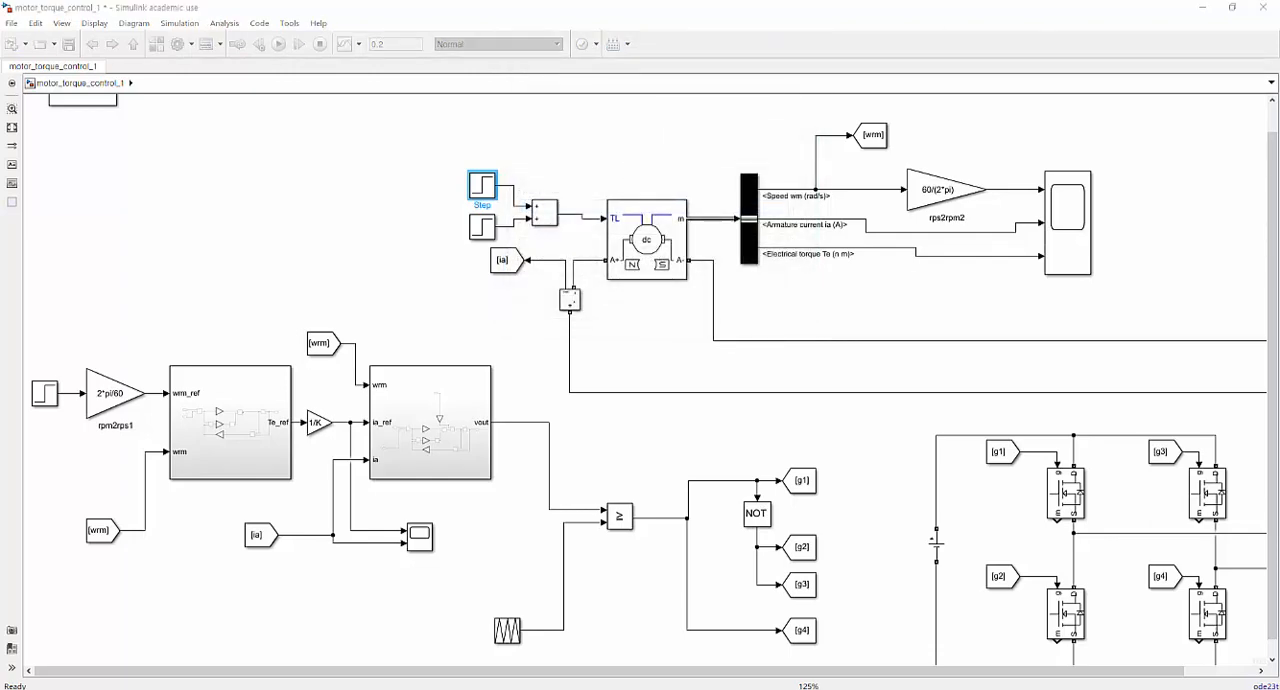
Set the lower load-torque Step block to a step time of 0.35 and a negative final value that cancels the upper step.
{"action": "double_click", "coordinate": [482, 228]}
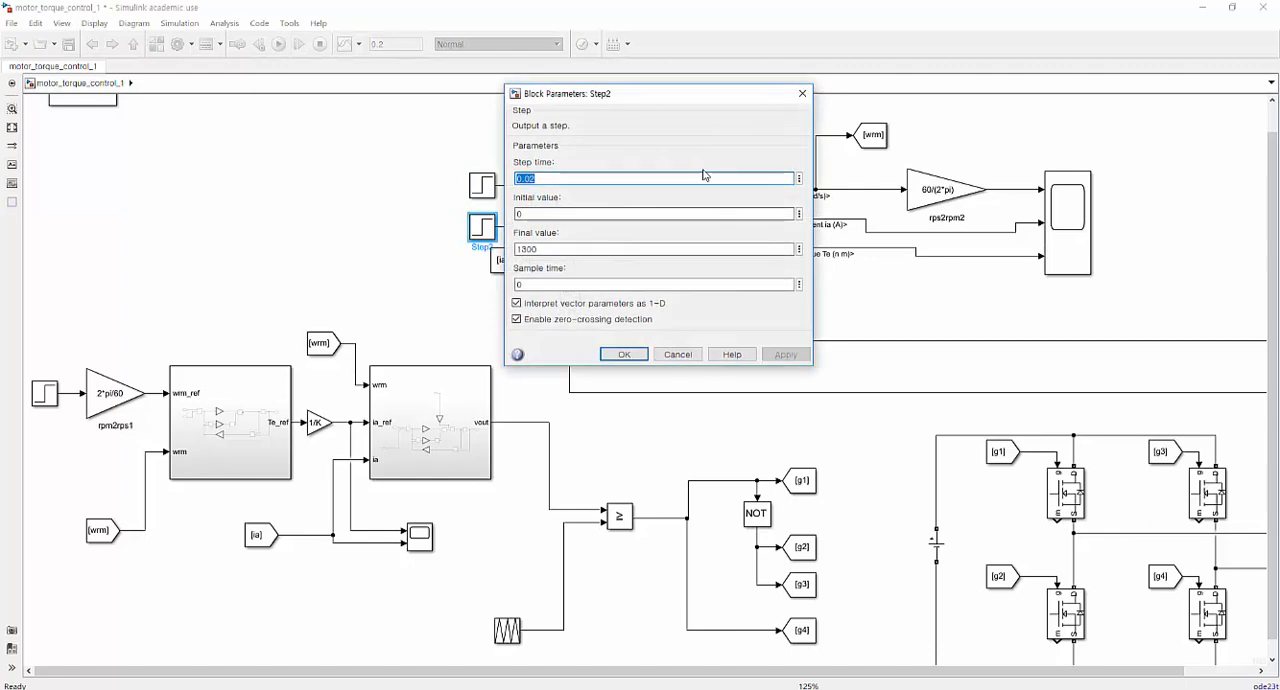
{"action": "type", "text": "0"}
{"action": "key", "text": "Tab"}
{"action": "key", "text": "Tab"}
{"action": "key", "text": "Tab"}
{"action": "key", "text": "Tab"}
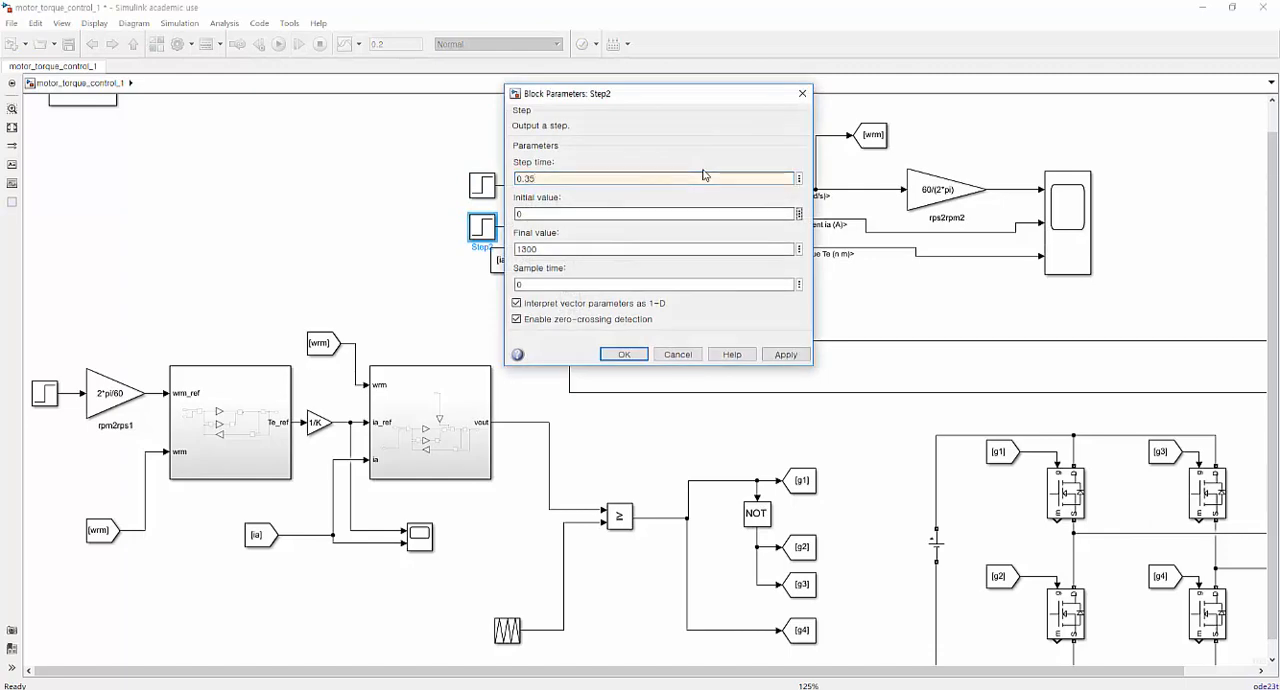
{"action": "type", "text": "-1"}
{"action": "key", "text": "Return"}
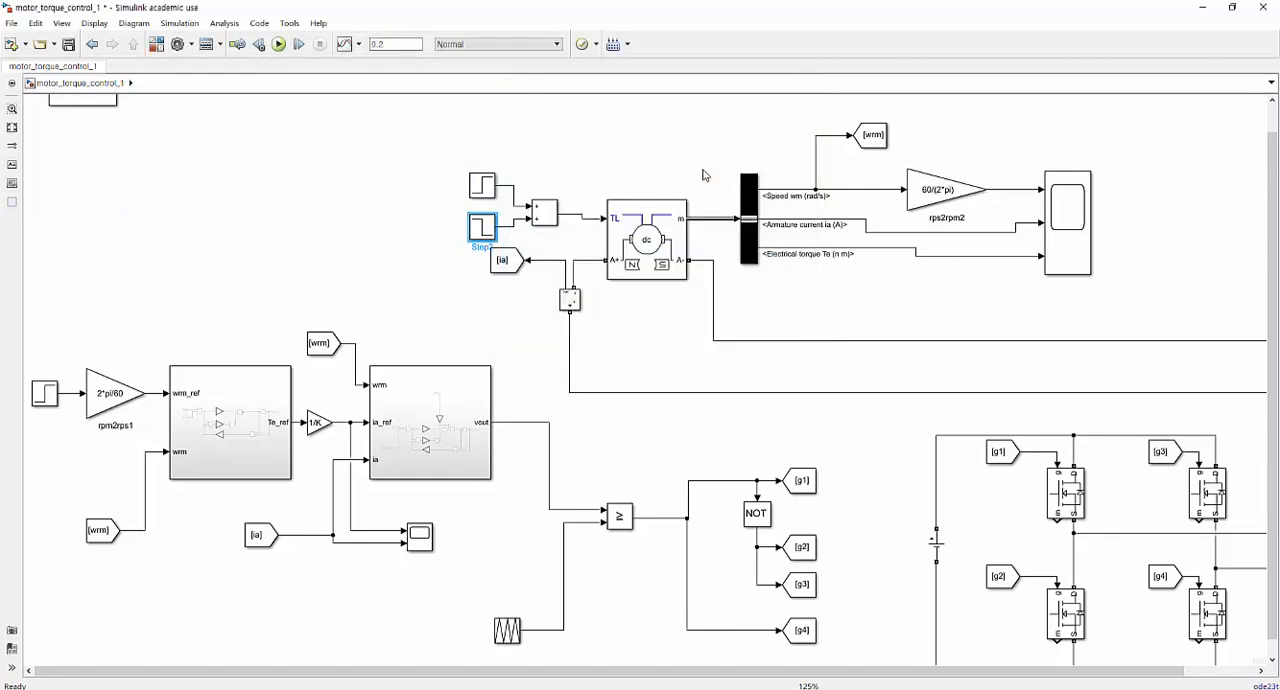
{"action": "key", "text": "ctrl+t"}
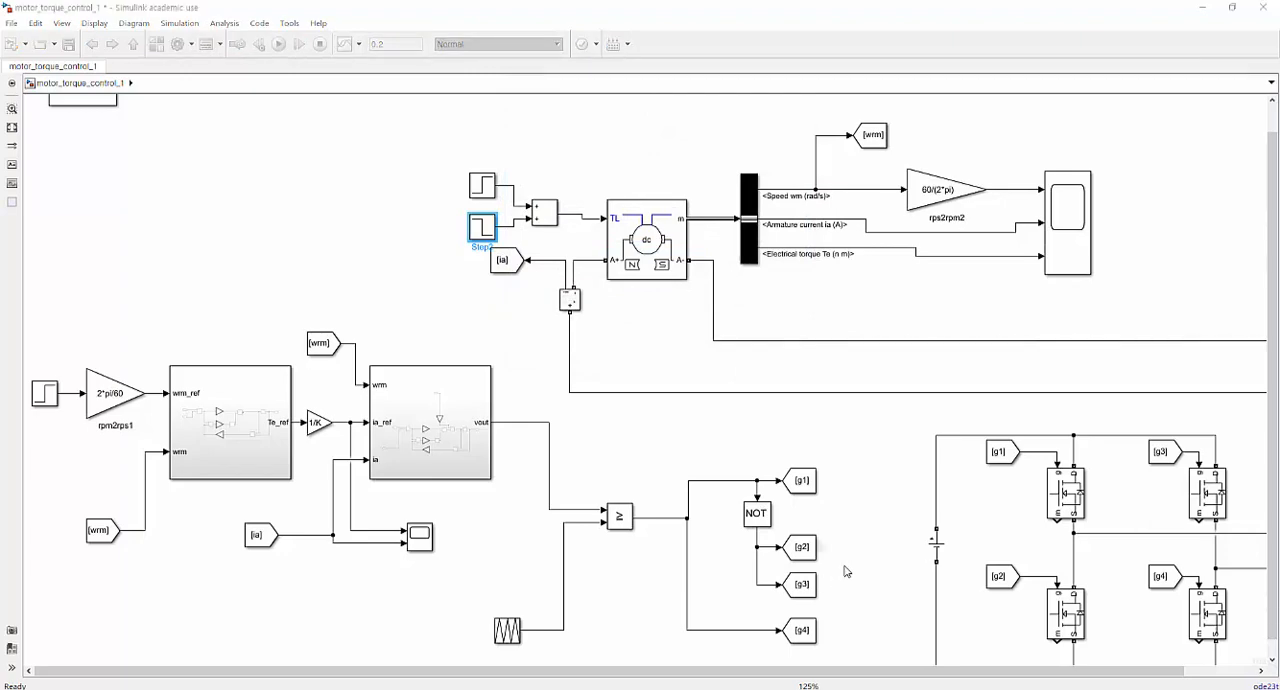
Move the lower load-torque Step block up slightly to straighten its line into the Add block.
{"action": "left_click", "coordinate": [472, 342]}
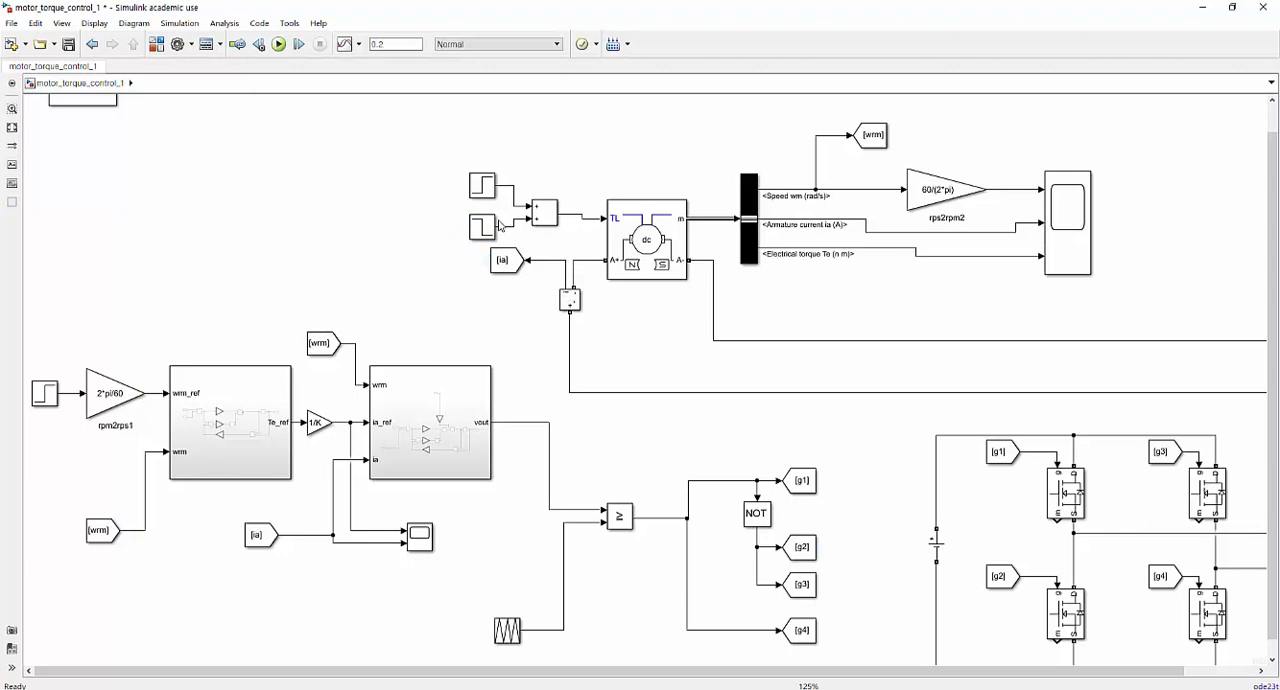
{"action": "left_click_drag", "start_coordinate": [481, 228], "coordinate": [481, 218]}
{"action": "left_click", "coordinate": [438, 282]}
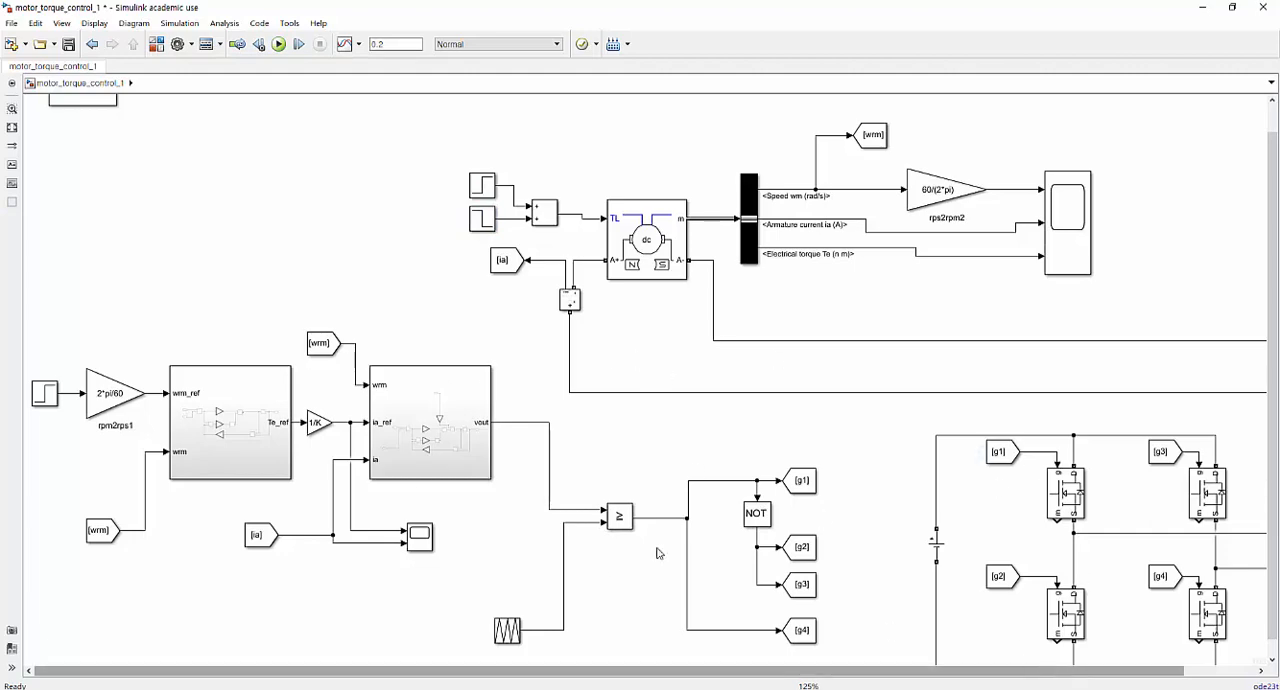
Set the simulation stop time to 0.5, save the model and run the simulation.
{"action": "double_click", "coordinate": [395, 46]}
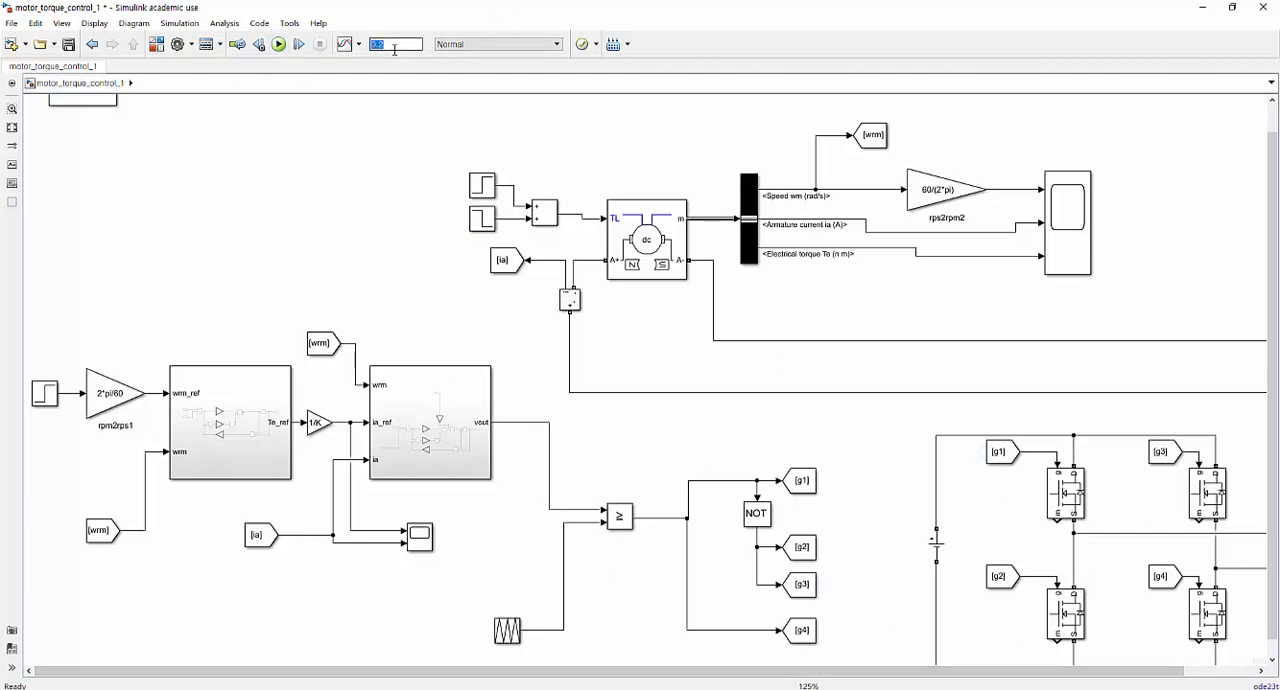
{"action": "left_click", "coordinate": [415, 141]}
{"action": "key", "text": "ctrl+s"}
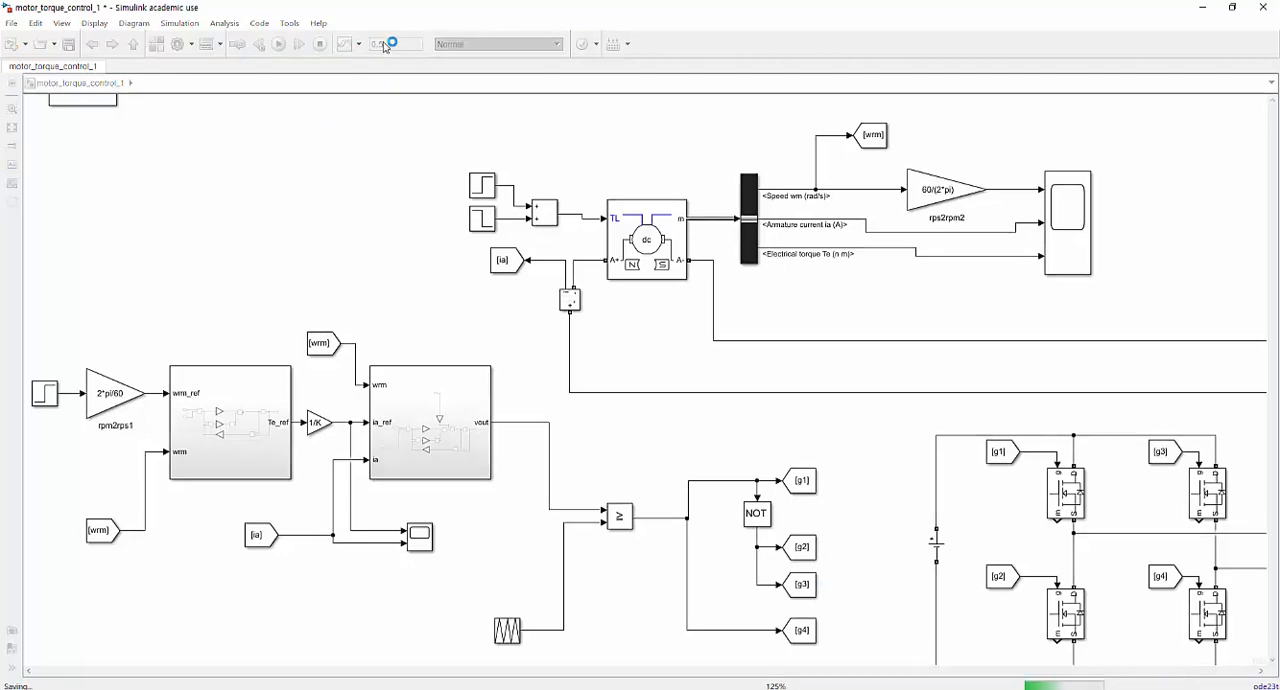
{"action": "left_click", "coordinate": [278, 44]}
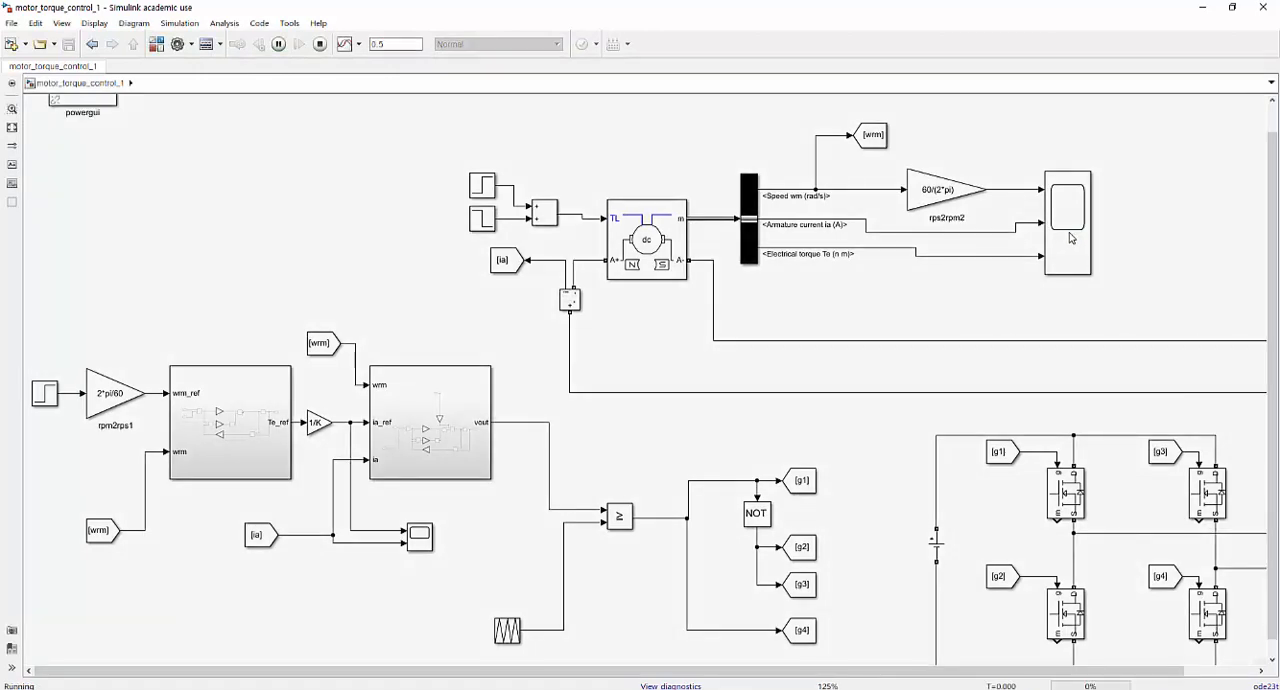
Open the motor output scope and examine the speed, armature current and electrical torque responses to the load steps.
{"action": "double_click", "coordinate": [1070, 237]}
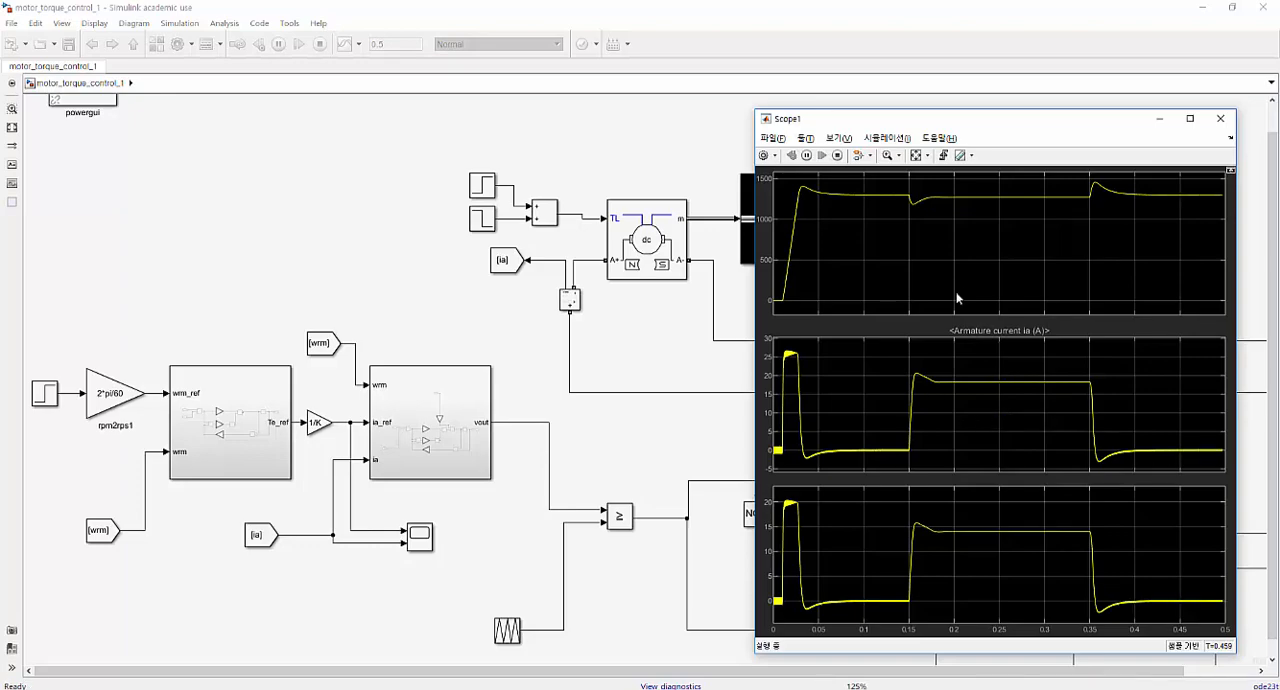
{"action": "left_click_drag", "start_coordinate": [1029, 123], "coordinate": [528, 124]}
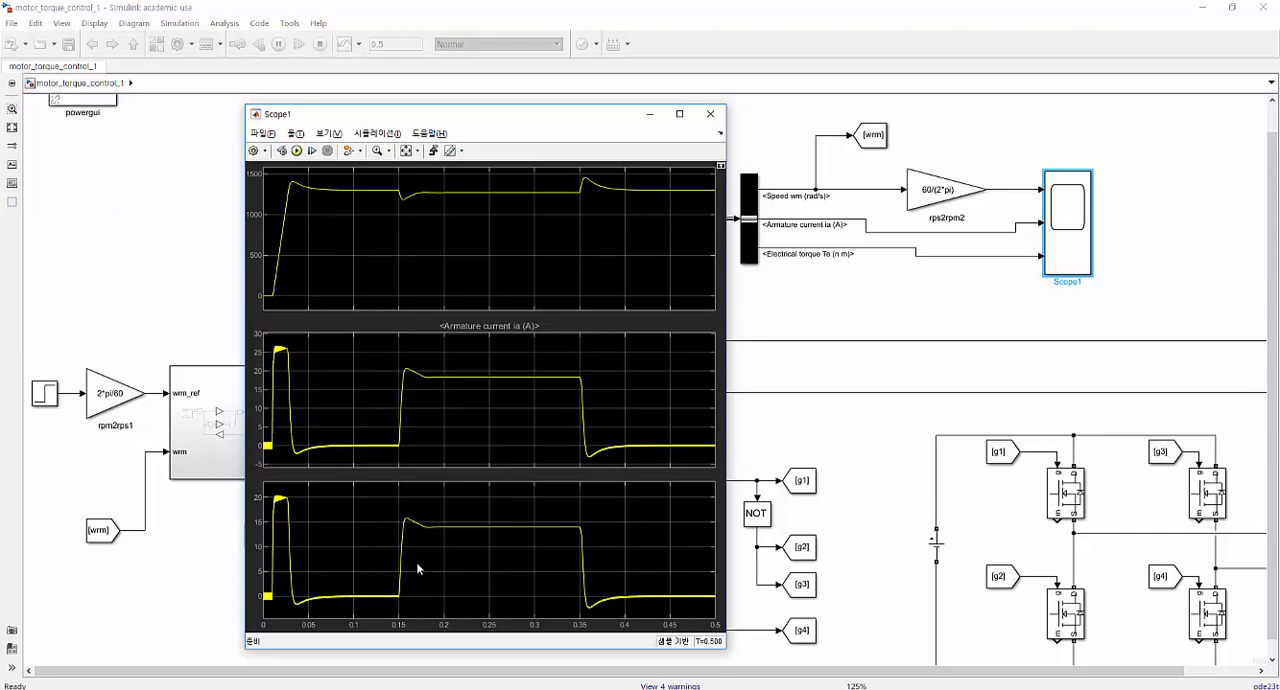
{"action": "left_click_drag", "start_coordinate": [590, 114], "coordinate": [977, 117]}
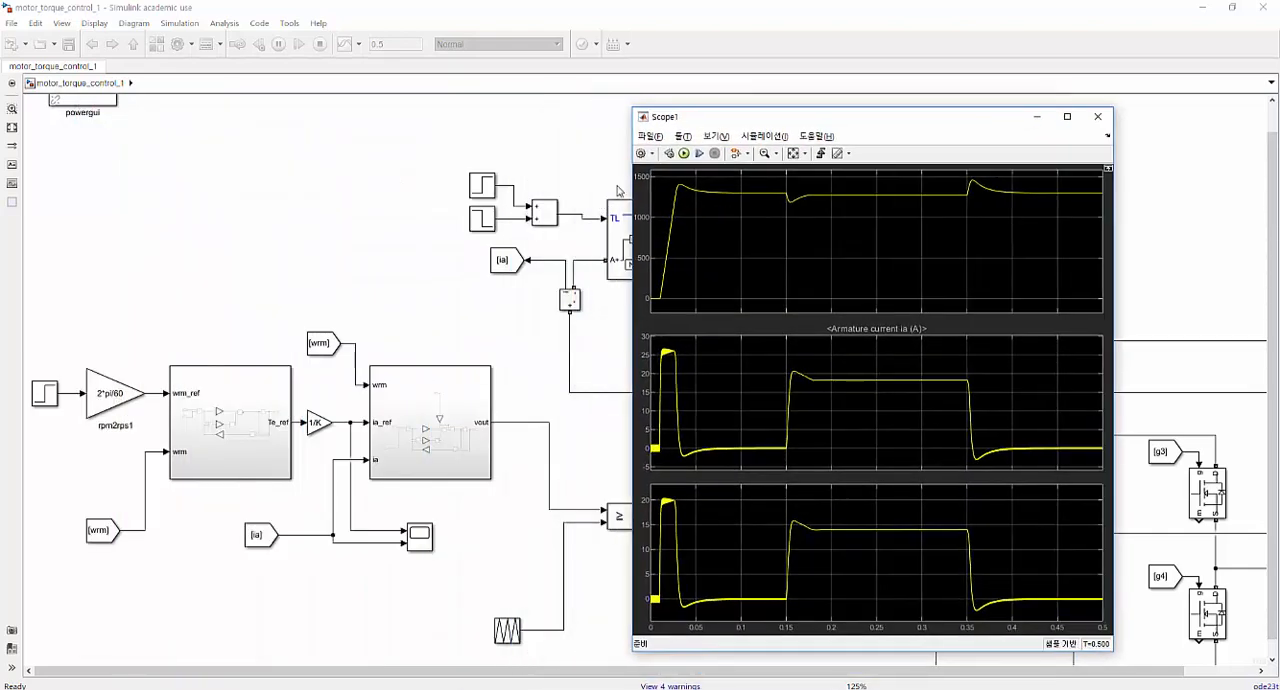
Check the upper load-torque Step block's parameters against the scope traces and return to the model diagram.
{"action": "double_click", "coordinate": [490, 188]}
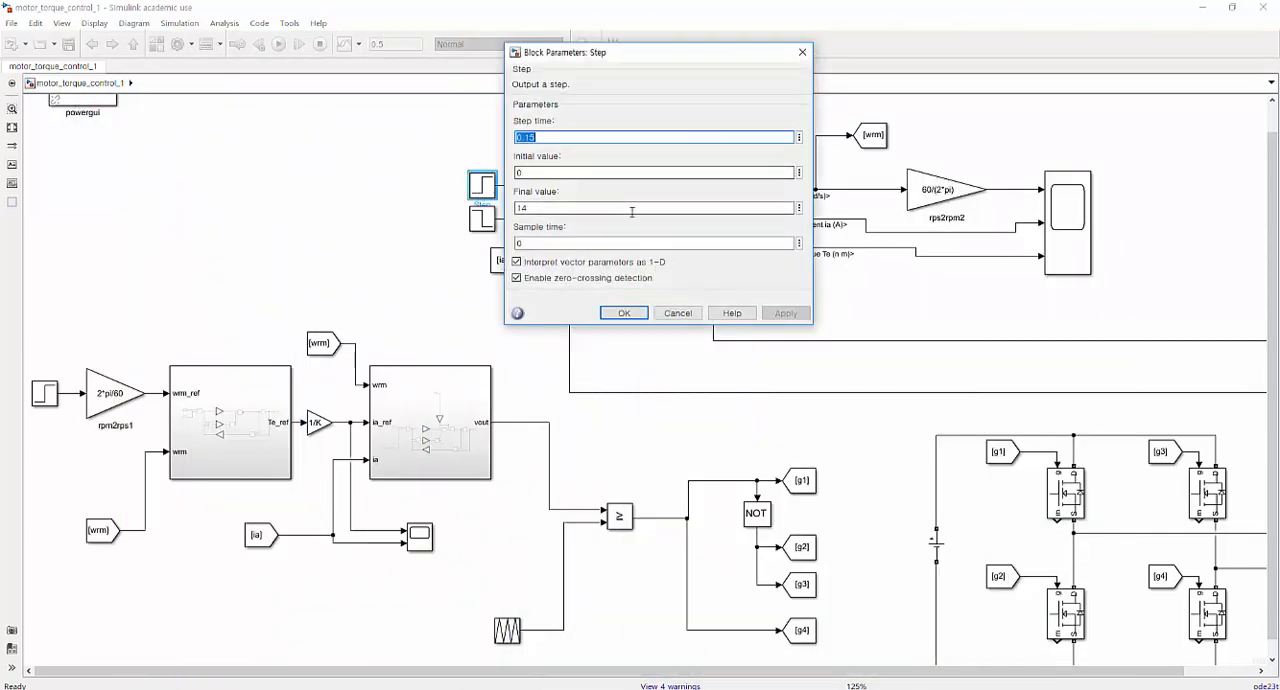
{"action": "left_click", "coordinate": [636, 312]}
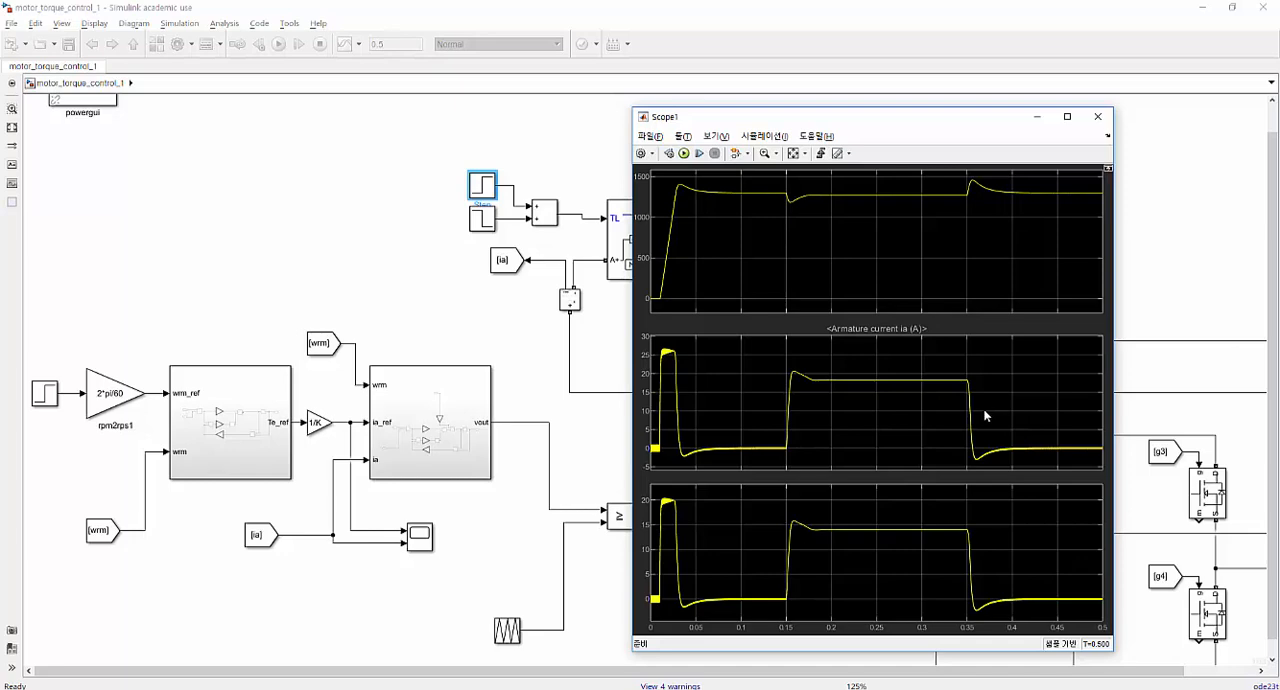
{"action": "left_click", "coordinate": [516, 343]}
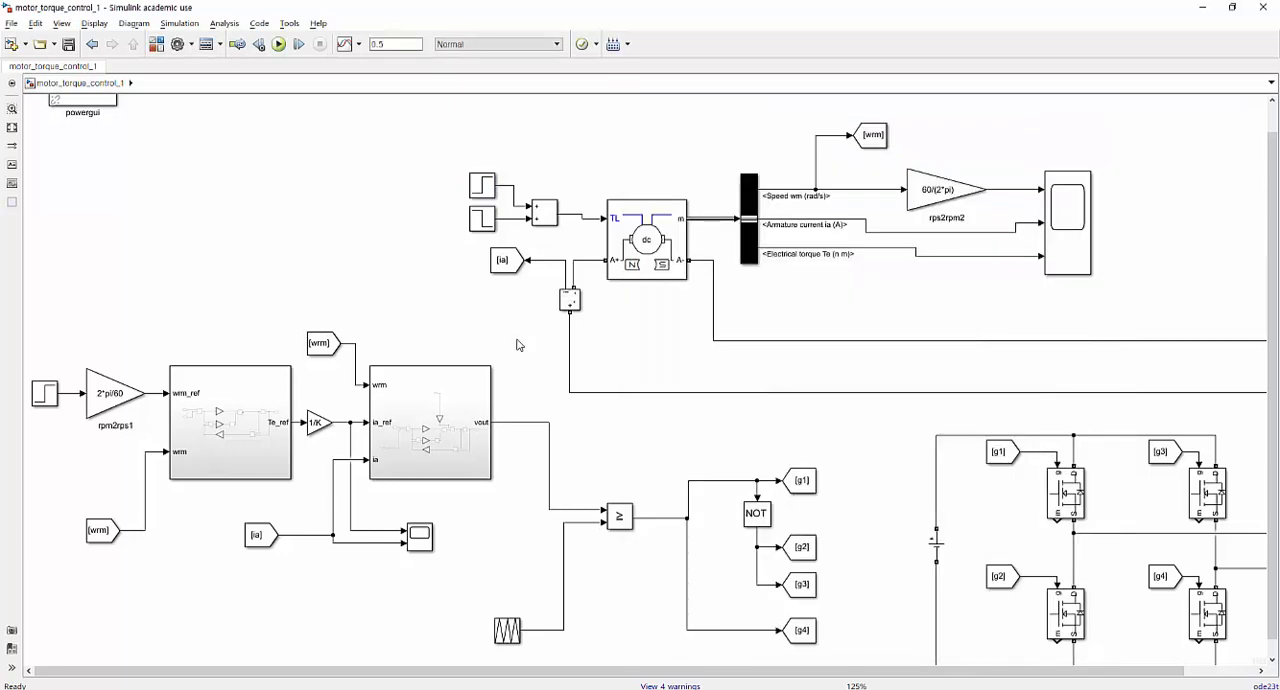
{"action": "left_click", "coordinate": [997, 260]}
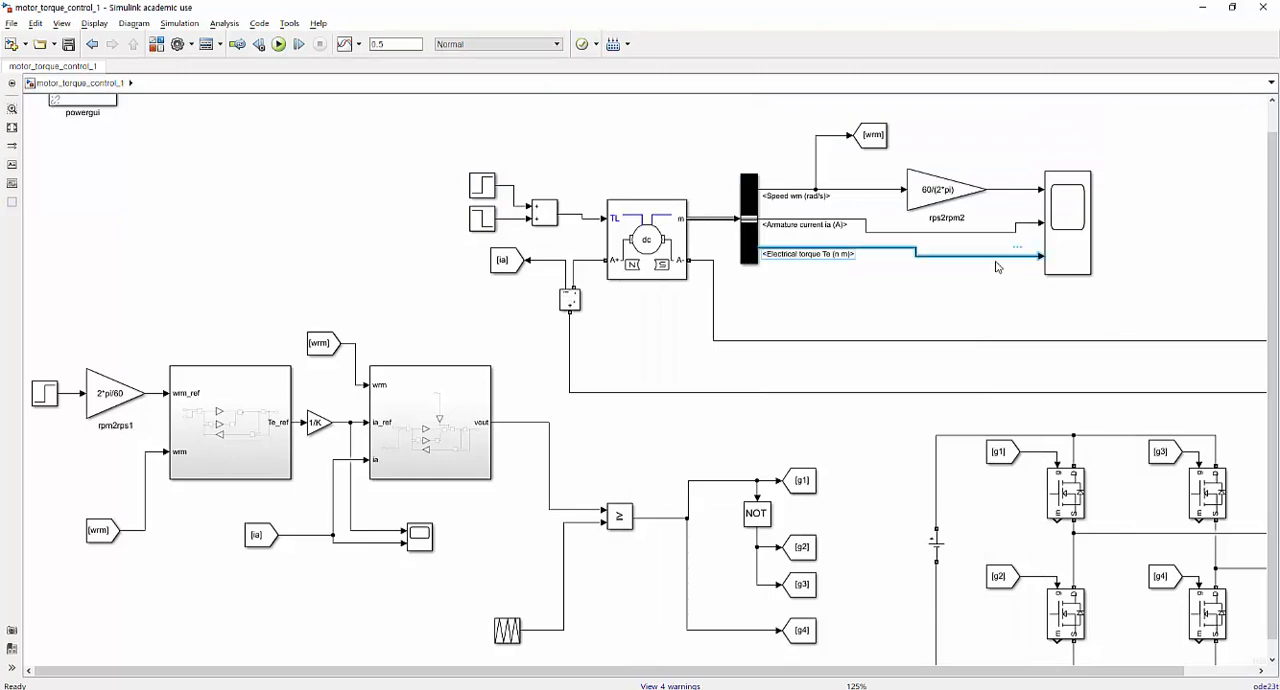
Replace the electrical torque line into the scope with a Mux block and connect electrical torque to its upper input.
{"action": "key", "text": "Delete"}
{"action": "left_click", "coordinate": [157, 44]}
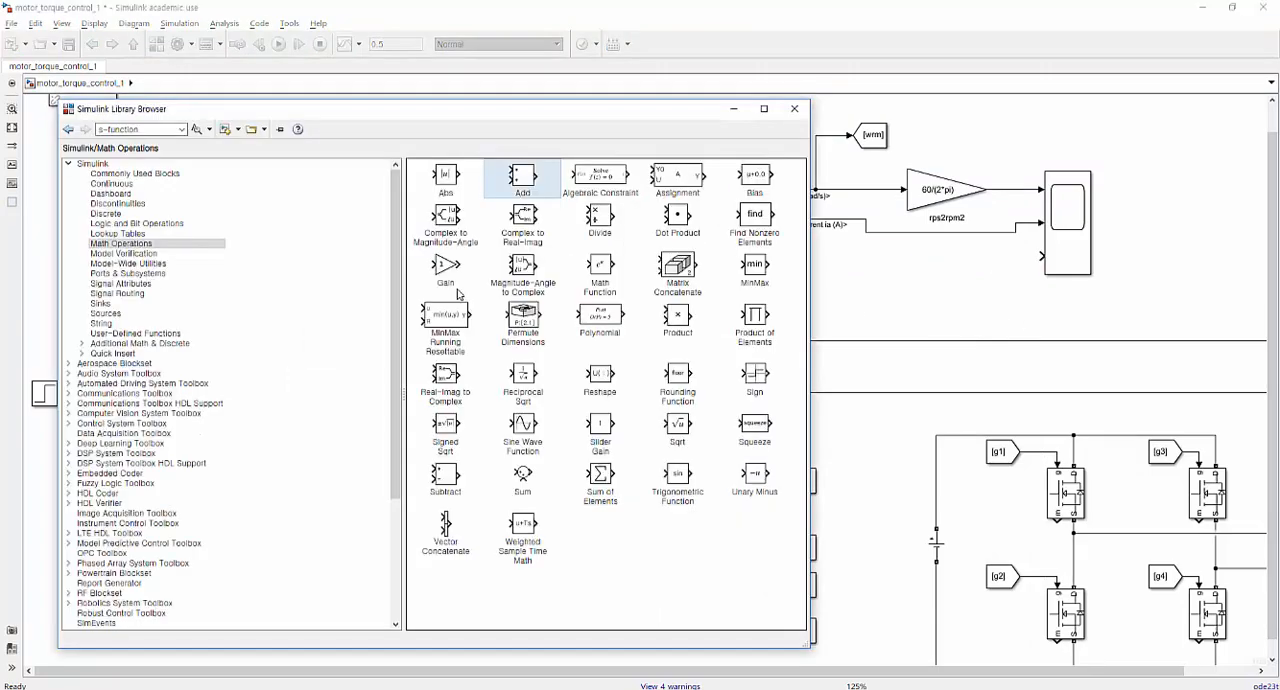
{"action": "left_click", "coordinate": [117, 293]}
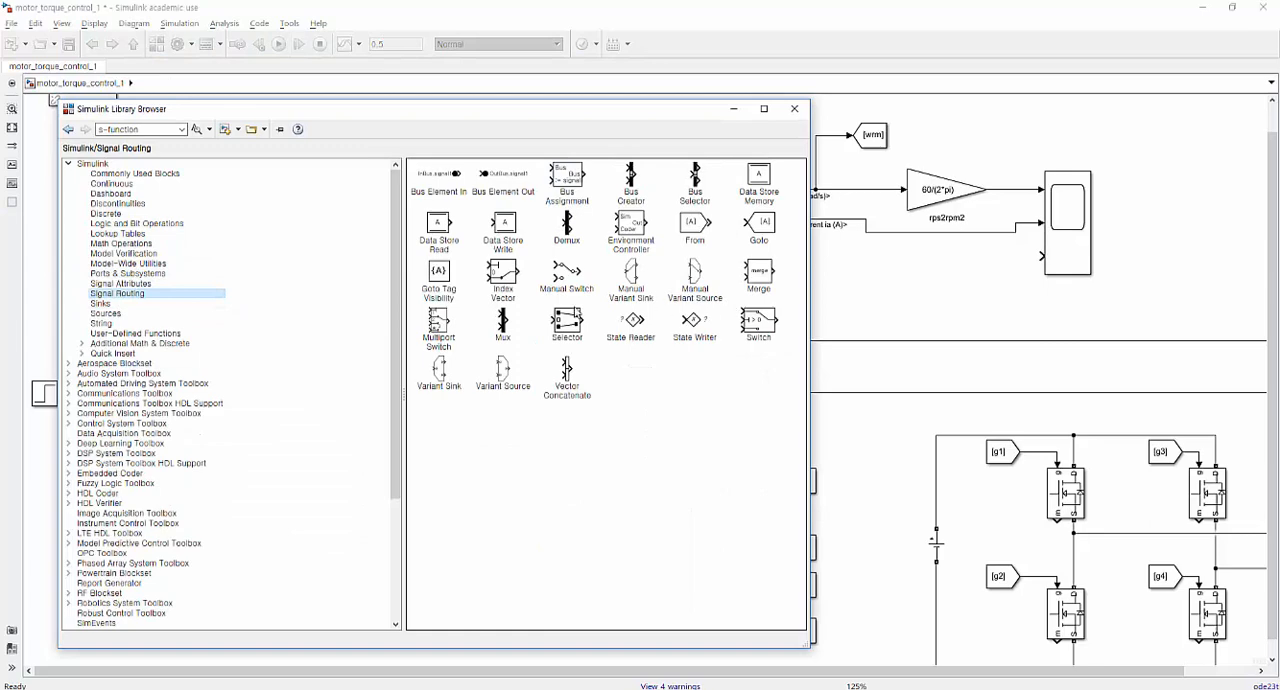
{"action": "left_click_drag", "start_coordinate": [503, 322], "coordinate": [1003, 262]}
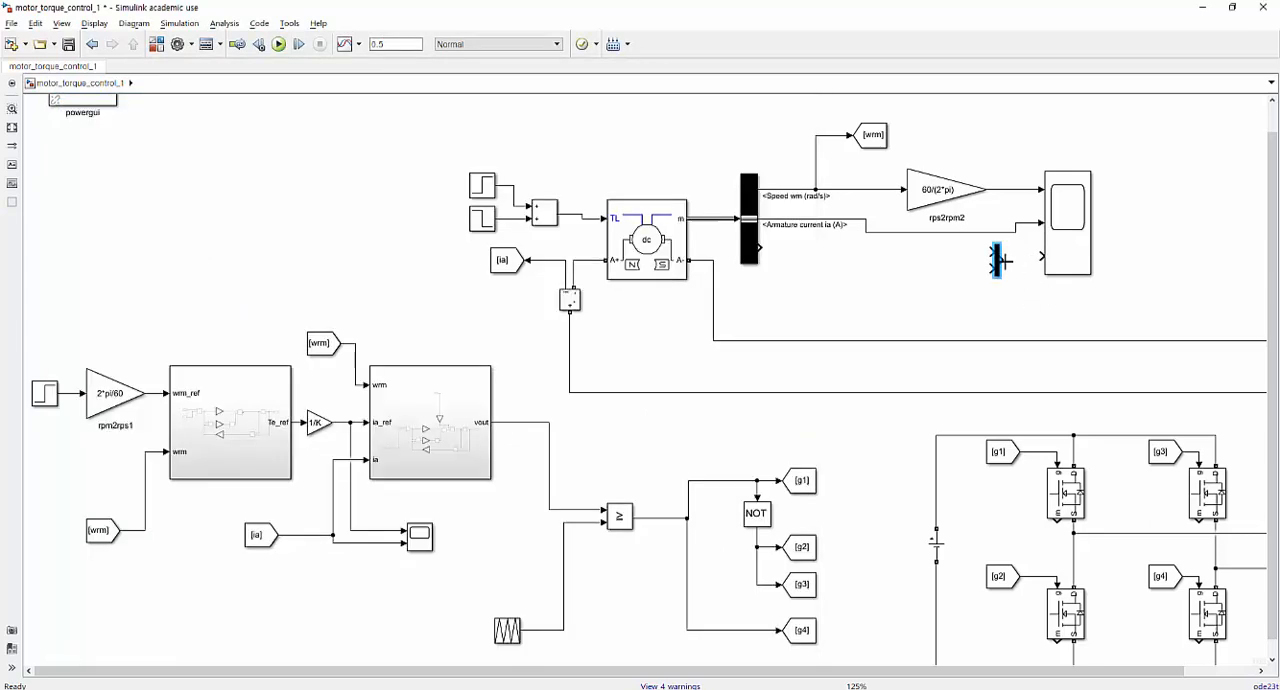
{"action": "left_click_drag", "start_coordinate": [760, 247], "coordinate": [992, 253]}
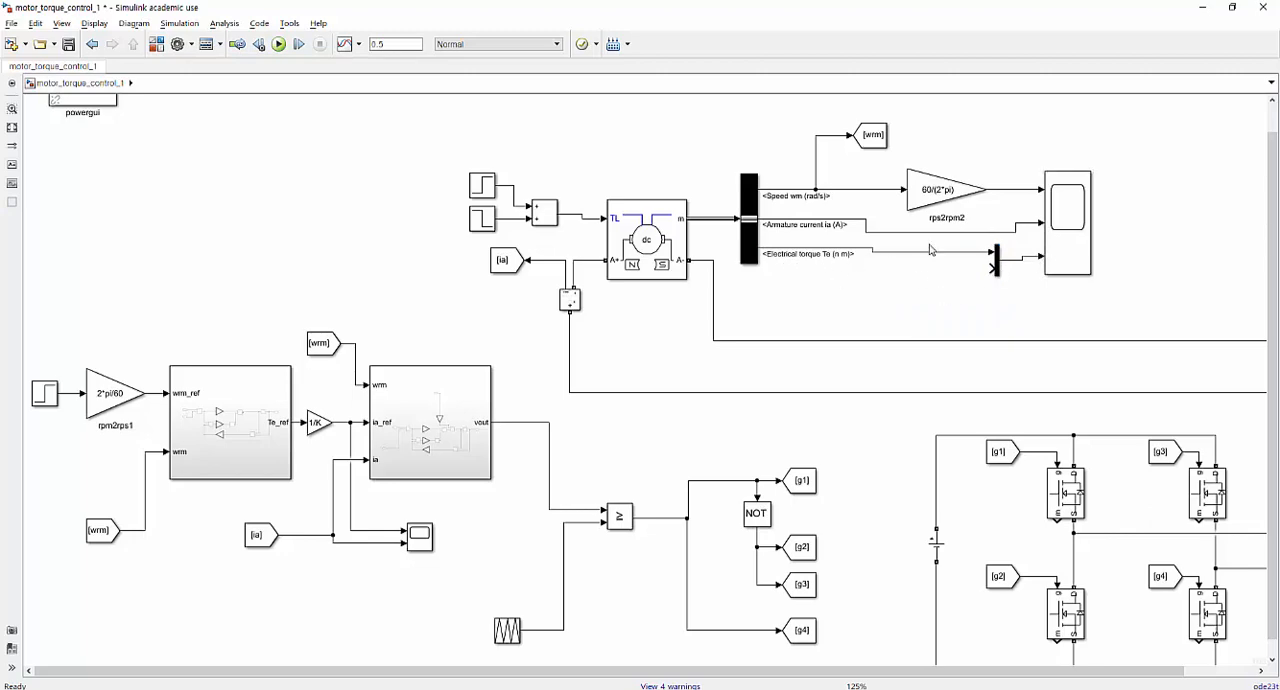
Branch the summed load torque signal to the Mux's lower input and route its line above the motor and measurement blocks.
{"action": "mouse_move", "coordinate": [992, 268]}
{"action": "left_mouse_down"}
{"action": "mouse_move", "coordinate": [954, 287]}
{"action": "mouse_move", "coordinate": [595, 227]}
{"action": "mouse_move", "coordinate": [572, 238]}
{"action": "mouse_move", "coordinate": [580, 215]}
{"action": "left_mouse_up"}
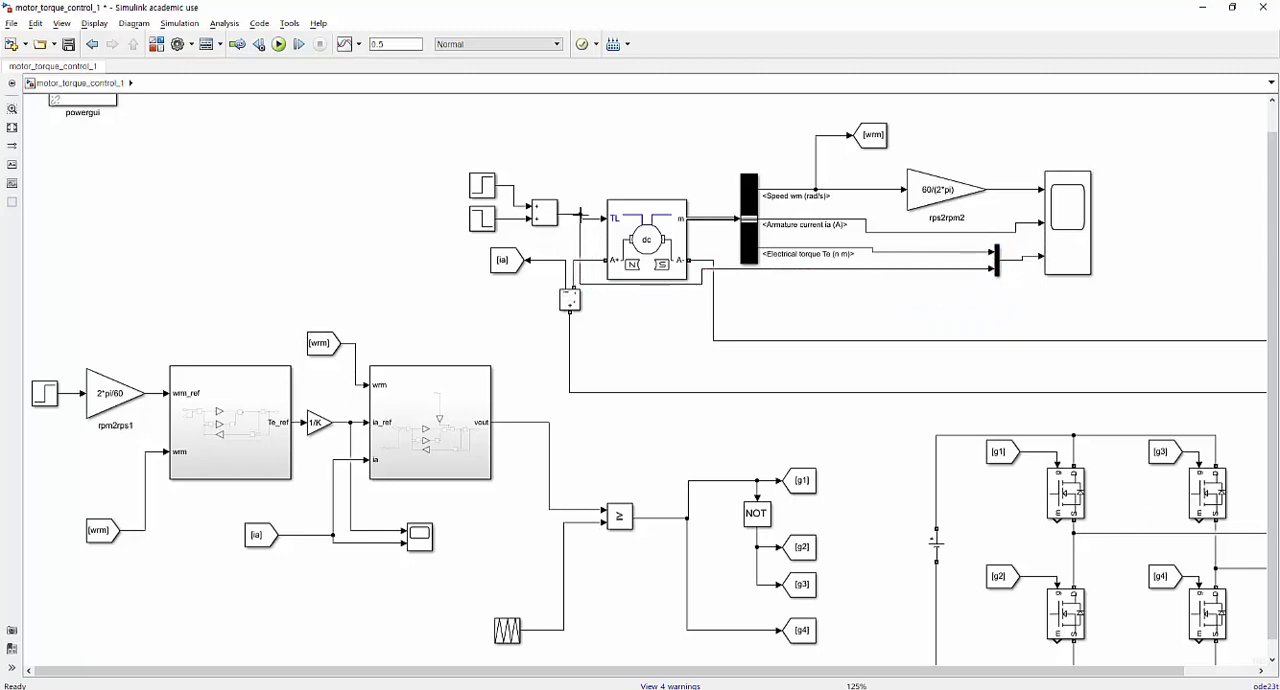
{"action": "left_click_drag", "start_coordinate": [803, 262], "coordinate": [790, 151]}
{"action": "left_click_drag", "start_coordinate": [898, 237], "coordinate": [884, 236]}
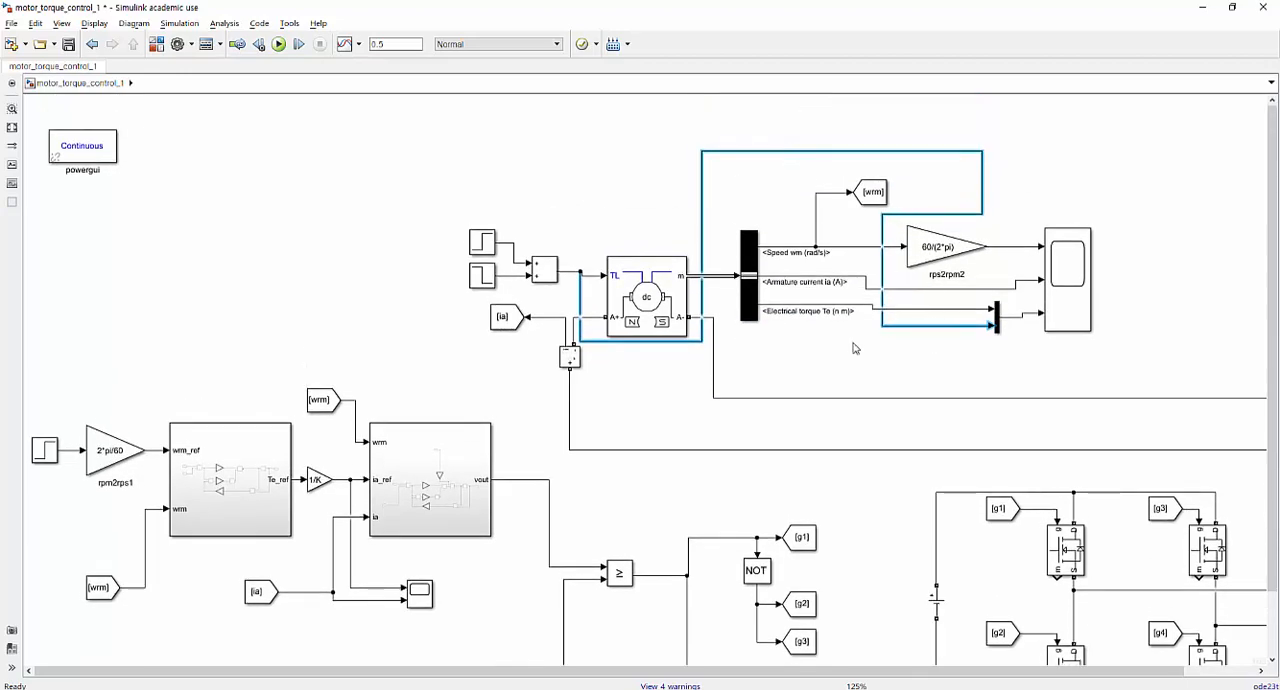
{"action": "left_click", "coordinate": [855, 348]}
{"action": "left_click_drag", "start_coordinate": [687, 342], "coordinate": [694, 152]}
{"action": "left_click", "coordinate": [707, 226]}
{"action": "left_click_drag", "start_coordinate": [703, 232], "coordinate": [982, 247]}
{"action": "left_click", "coordinate": [982, 128]}
Run the simulation and widen the motor output scope to compare electrical torque with load torque.
{"action": "left_click", "coordinate": [279, 44]}
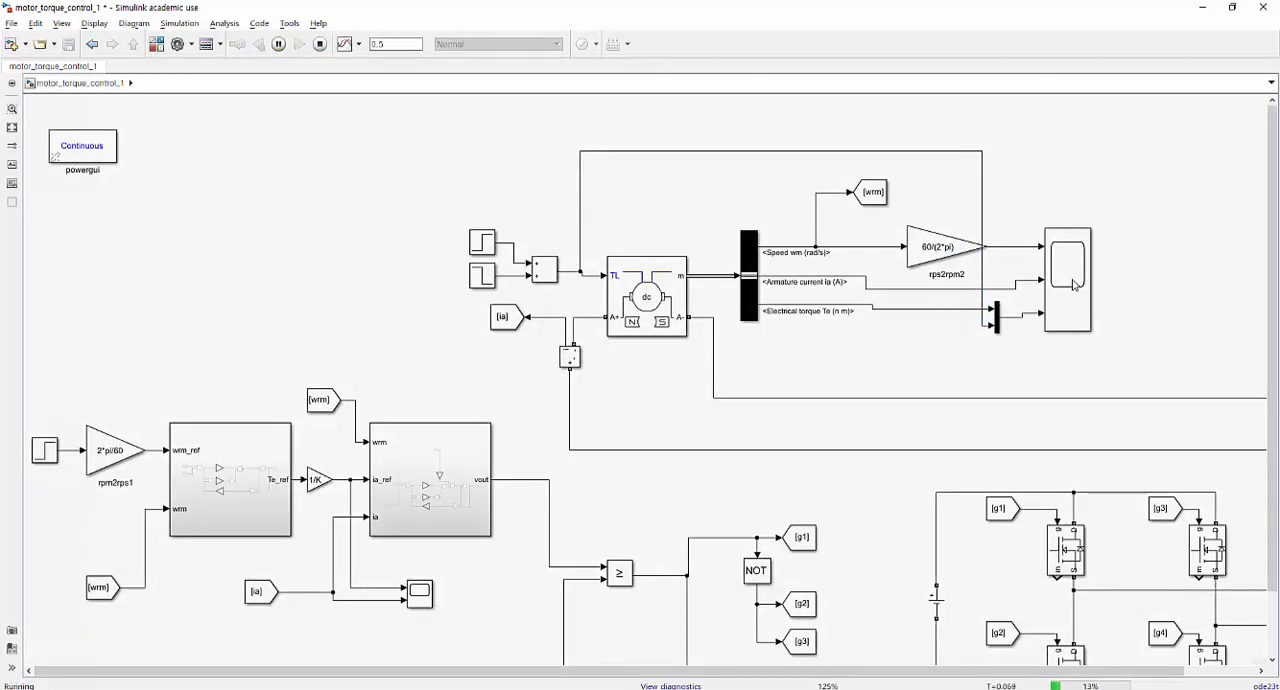
{"action": "double_click", "coordinate": [1073, 285]}
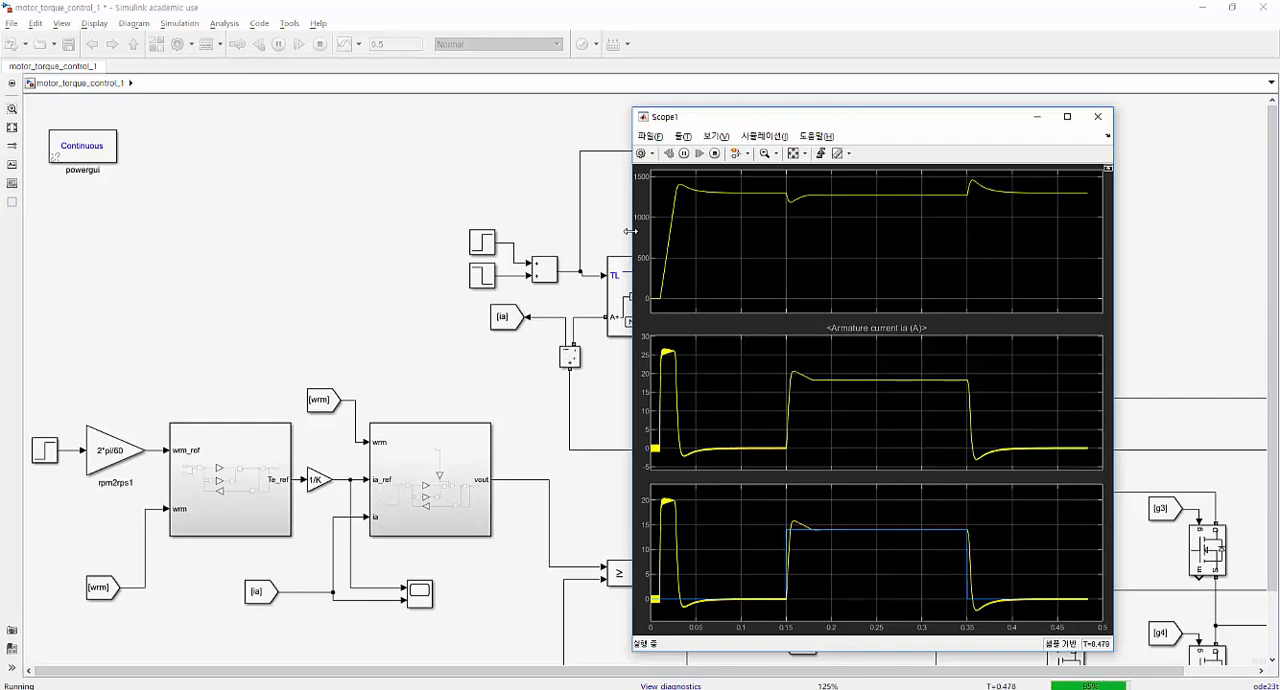
{"action": "left_click_drag", "start_coordinate": [630, 231], "coordinate": [231, 222]}
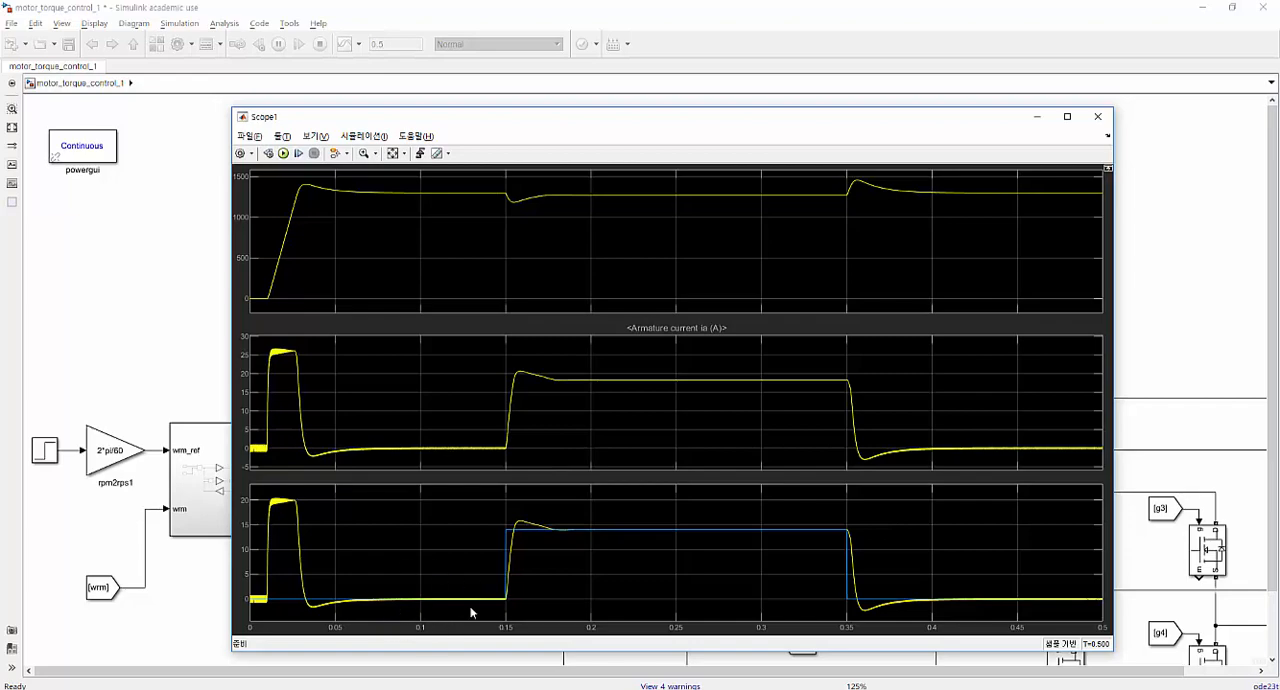
Check the friction parameters Bm and Bload in the motor_parameter.m script and return to the model diagram.
{"action": "key", "text": "alt+Tab"}
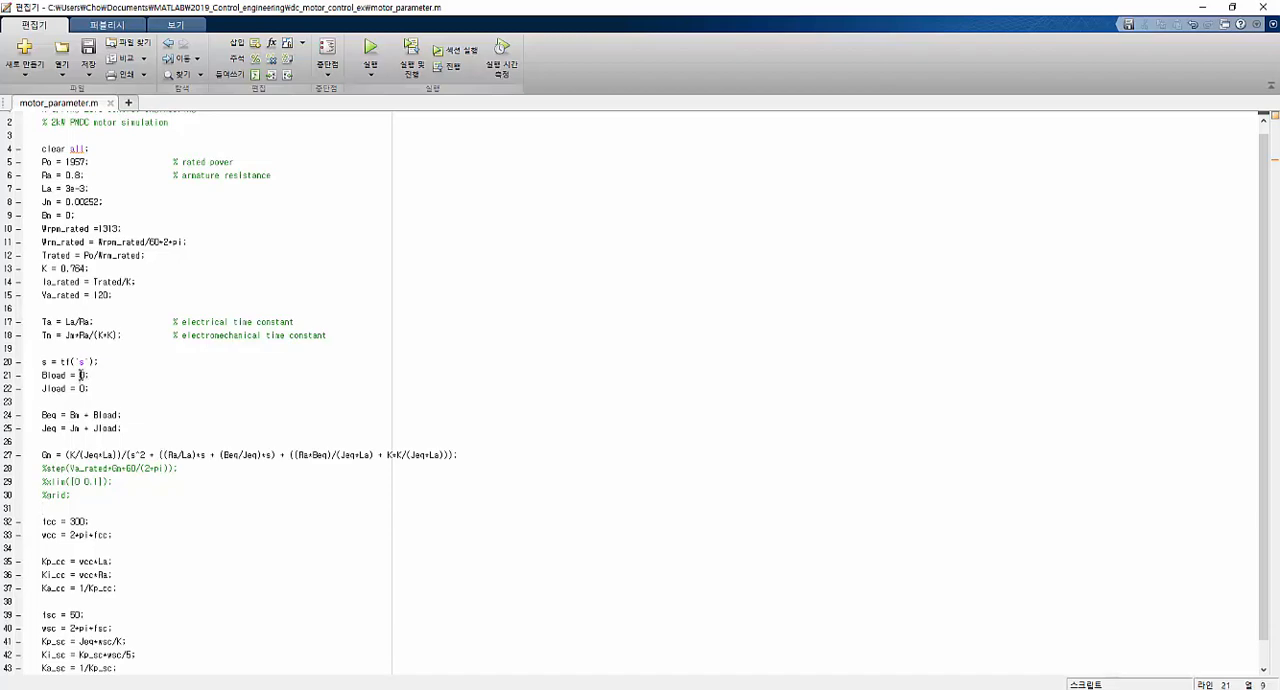
{"action": "scroll", "coordinate": [140, 438], "scroll_direction": "up", "scroll_amount": 1}
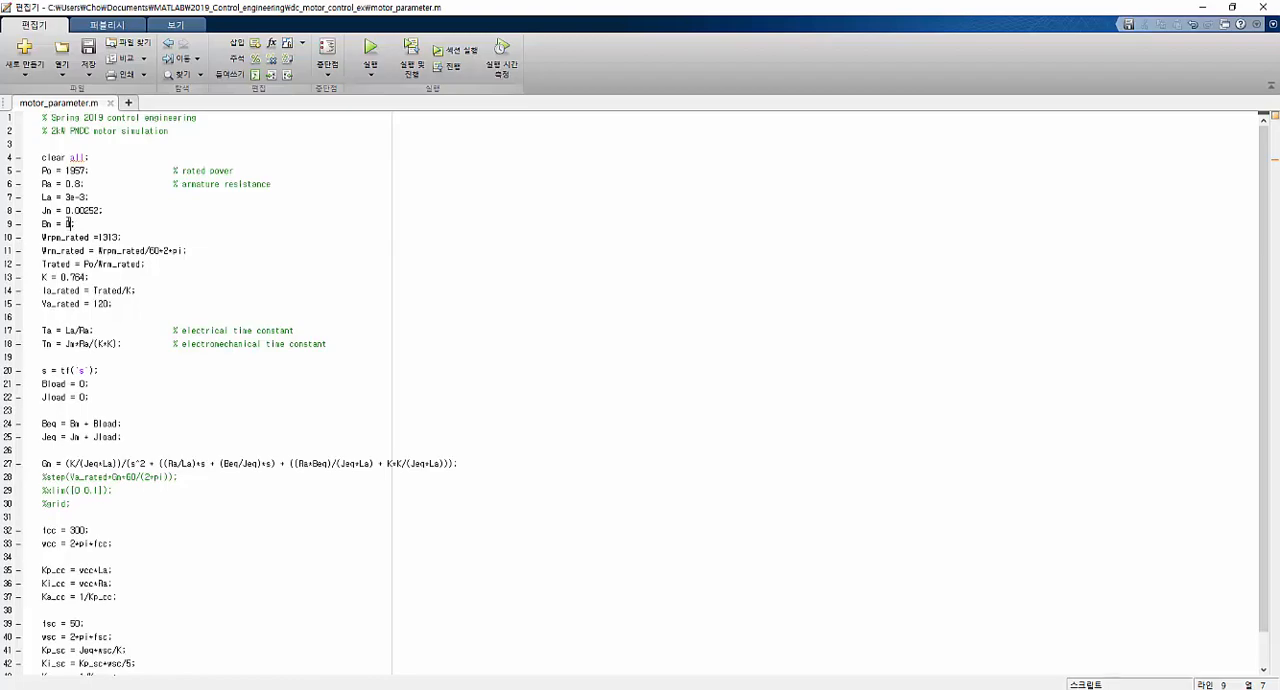
{"action": "left_click", "coordinate": [1202, 7]}
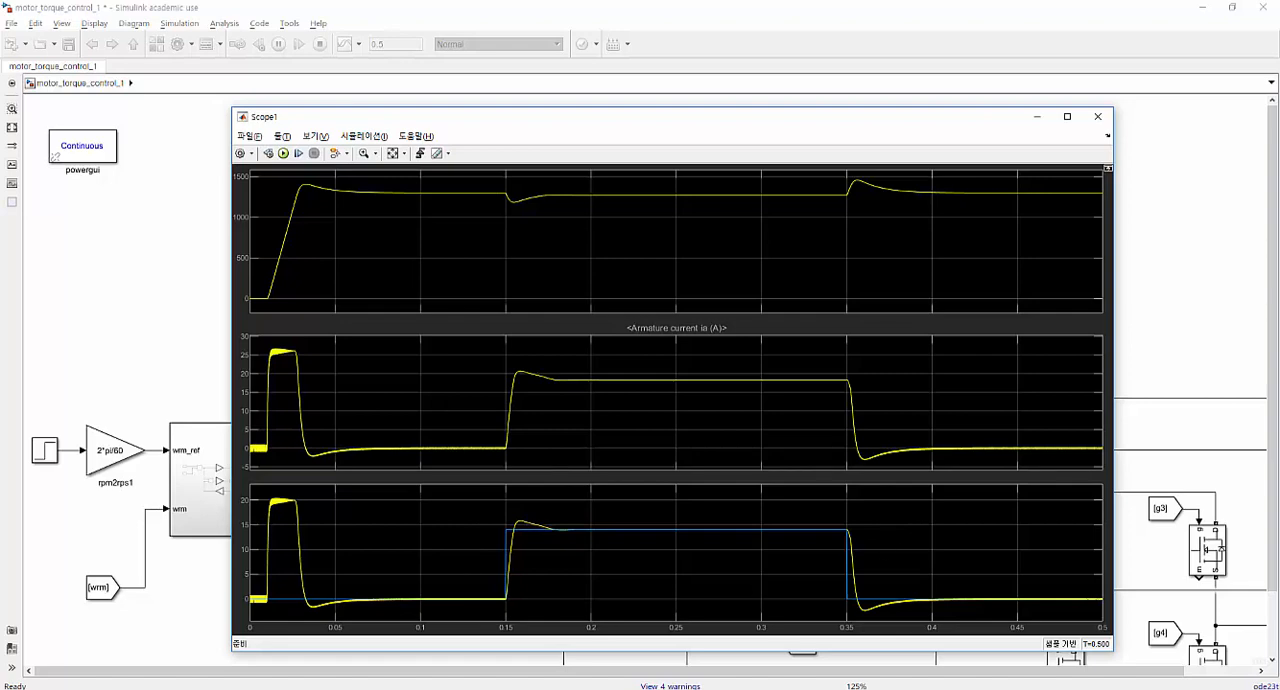
{"action": "left_click", "coordinate": [1174, 318]}
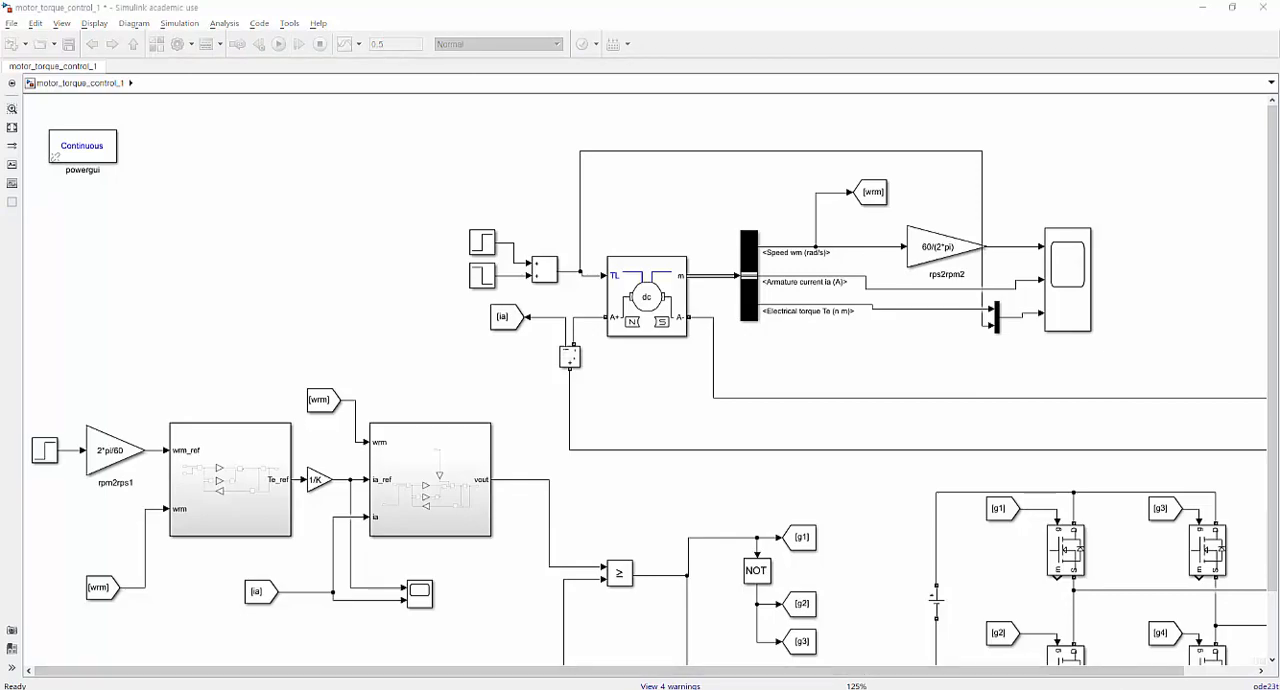
Switch to the PowerPoint file lecture_6_2.pptx and review slides 80 and 81 on the IP and mixed PI-IP controllers.
{"action": "mouse_move", "coordinate": [1063, 687]}
{"action": "left_click", "coordinate": [1063, 650]}
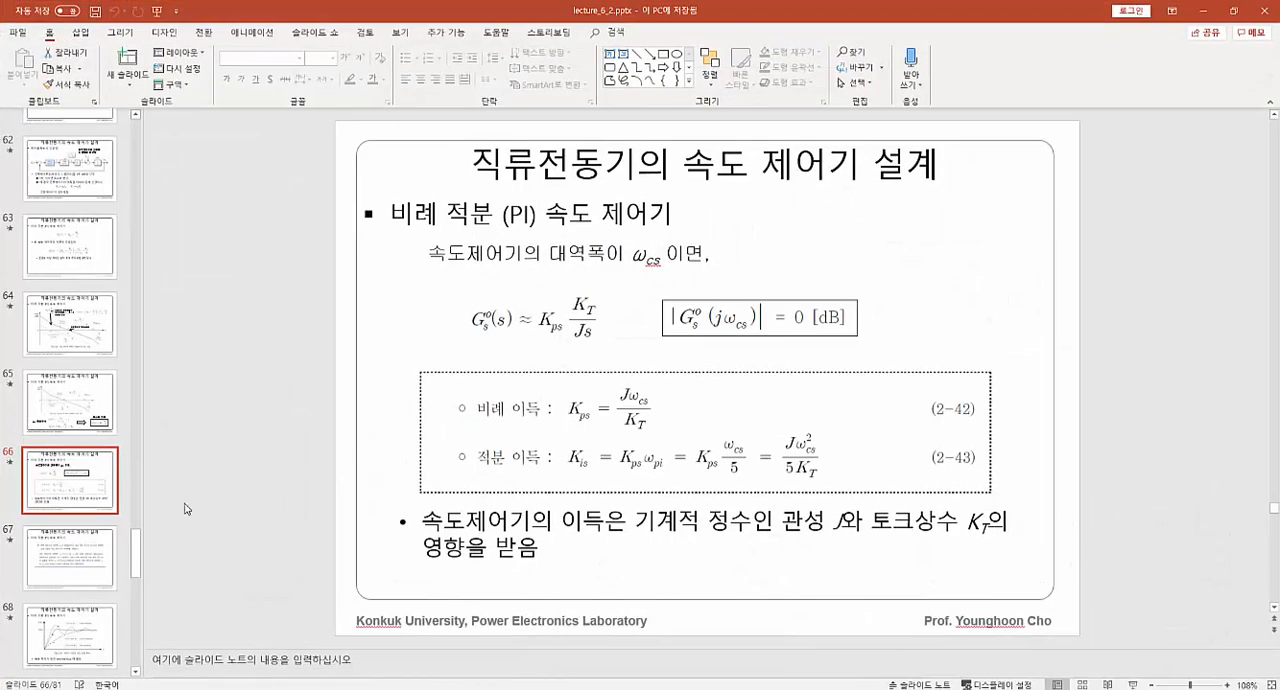
{"action": "left_click_drag", "start_coordinate": [135, 555], "coordinate": [143, 647]}
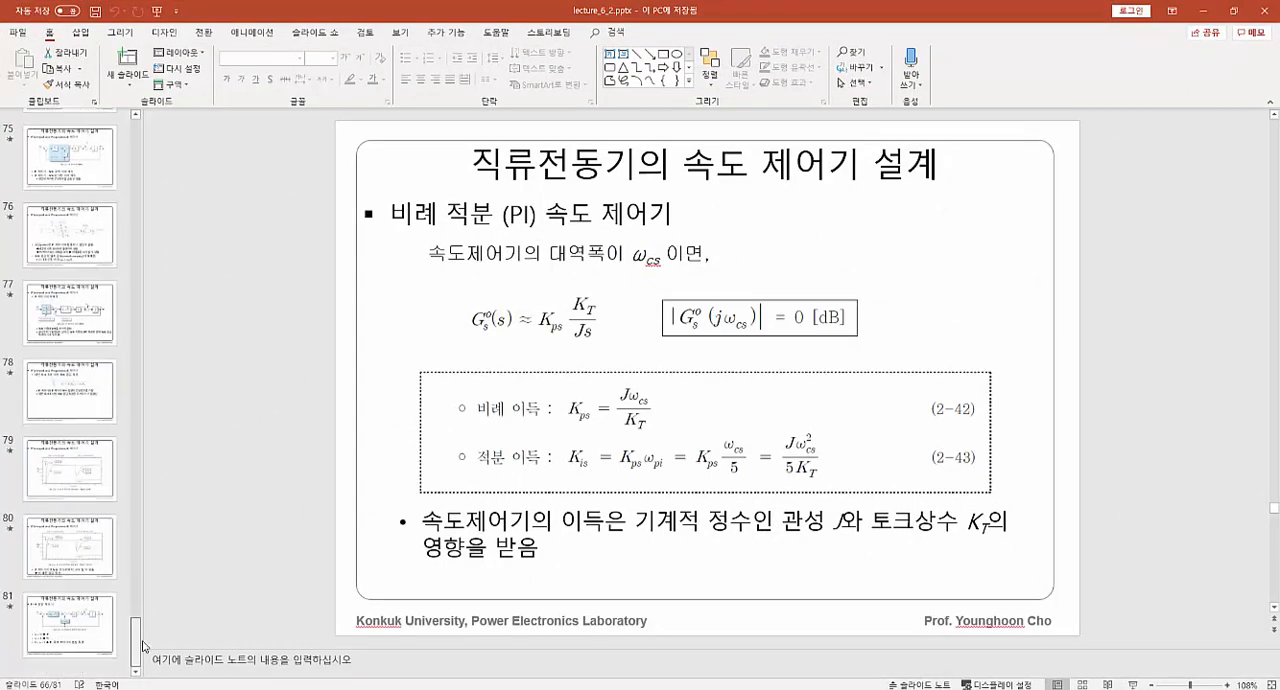
{"action": "left_click", "coordinate": [76, 565]}
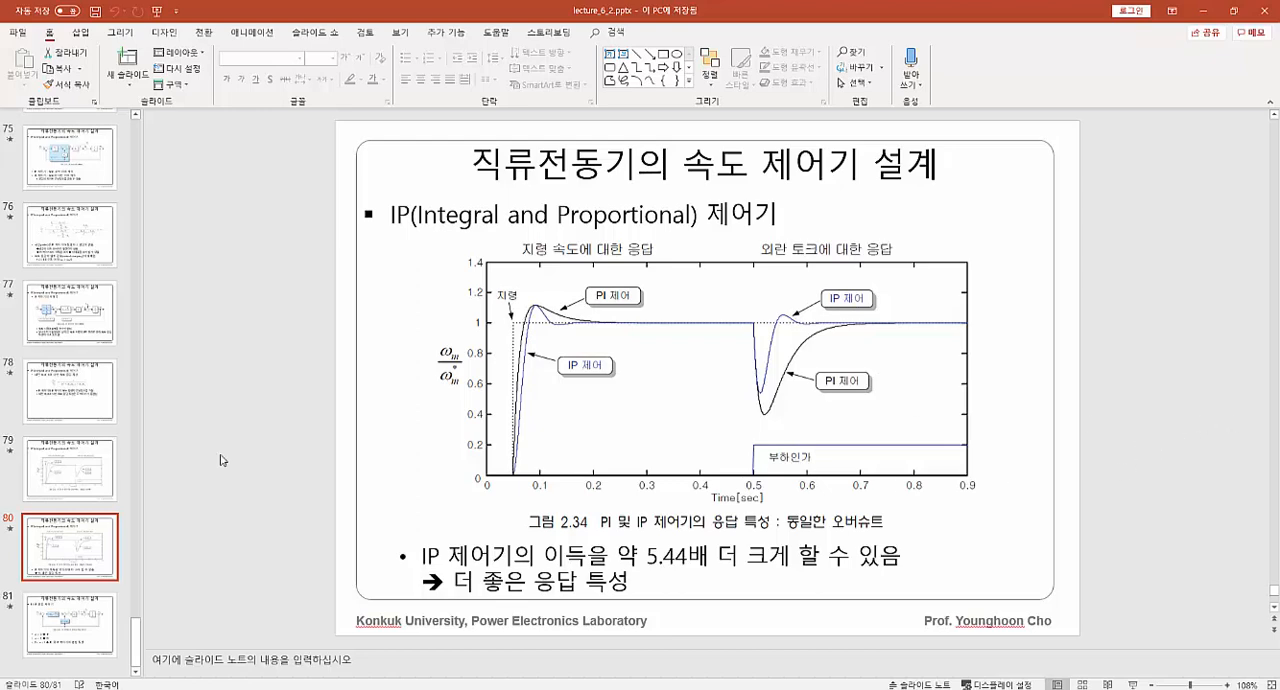
{"action": "left_click", "coordinate": [88, 615]}
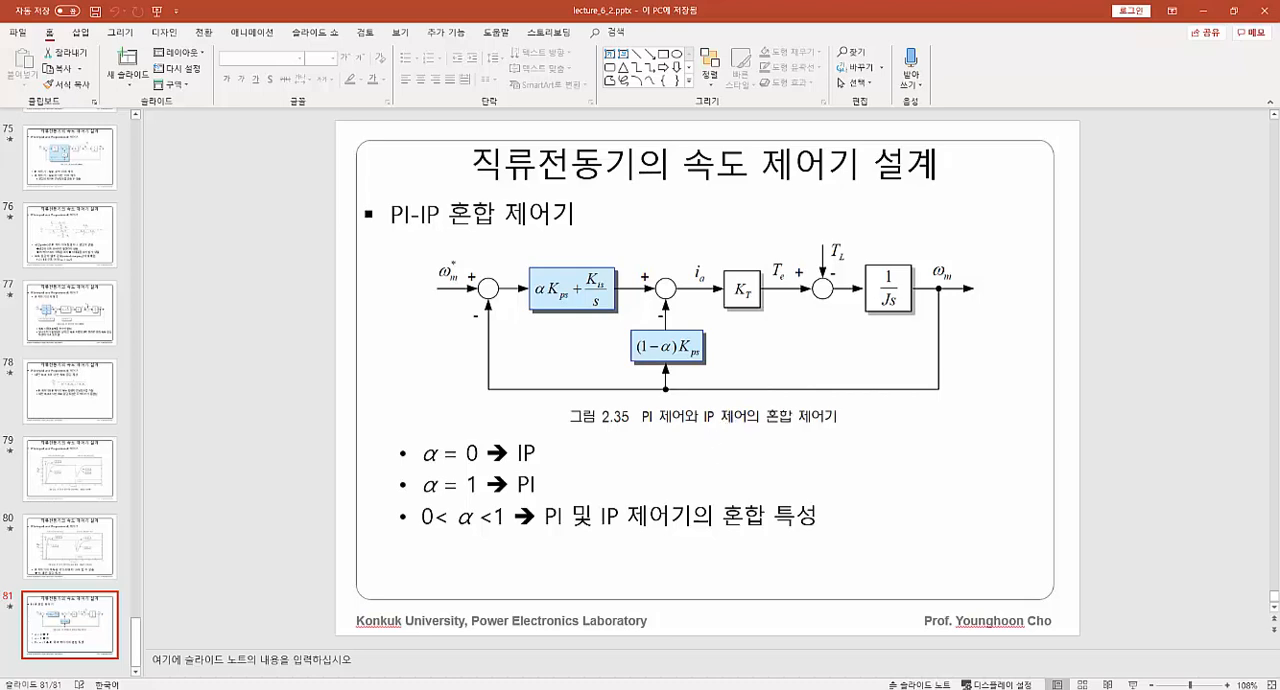
Switch back to Simulink, widen the proportional gain block inside the speed controller subsystem and set its gain to alpha*Kp_sc.
{"action": "key", "text": "alt+Tab"}
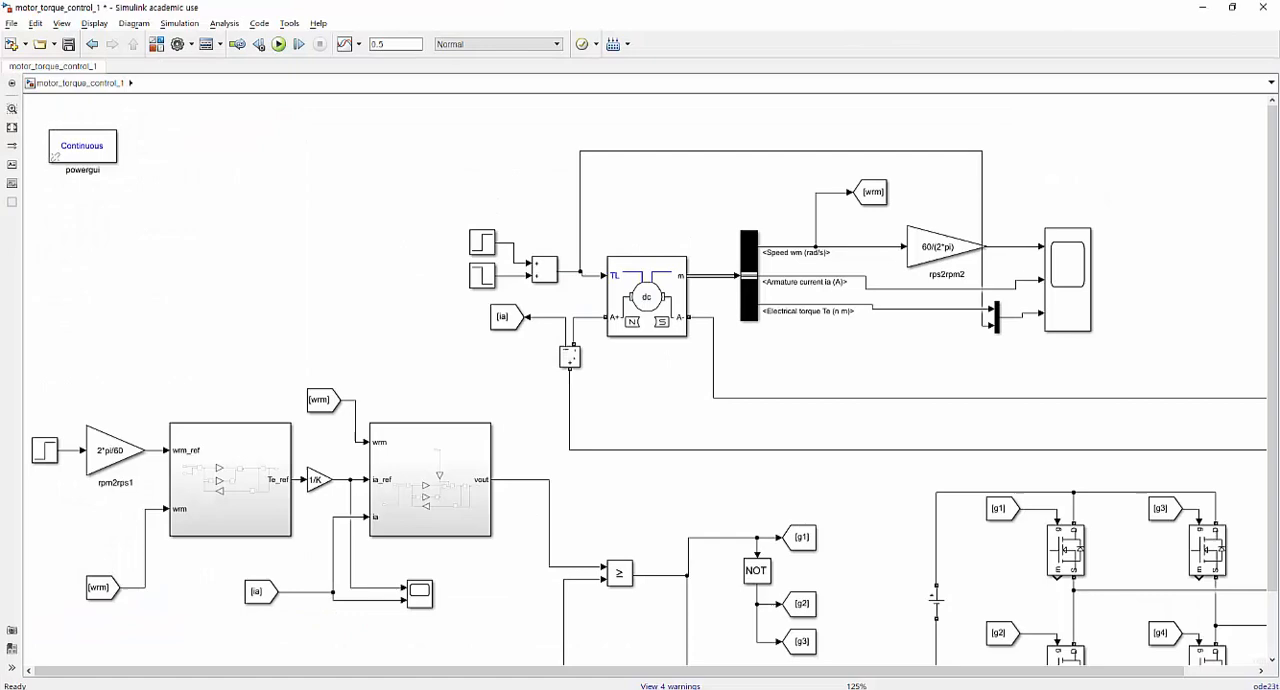
{"action": "double_click", "coordinate": [237, 503]}
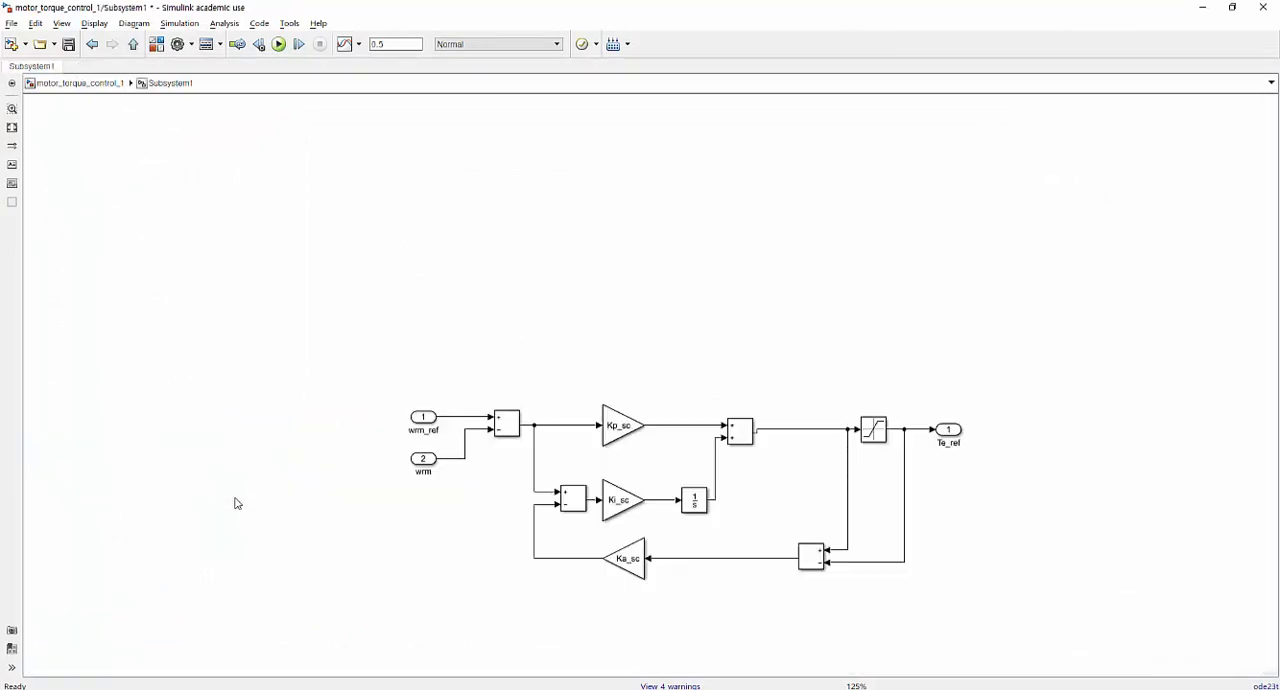
{"action": "left_click", "coordinate": [620, 432]}
{"action": "left_click_drag", "start_coordinate": [604, 446], "coordinate": [646, 432]}
{"action": "double_click", "coordinate": [646, 432]}
{"action": "key", "text": "Home"}
{"action": "type", "text": "alpn"}
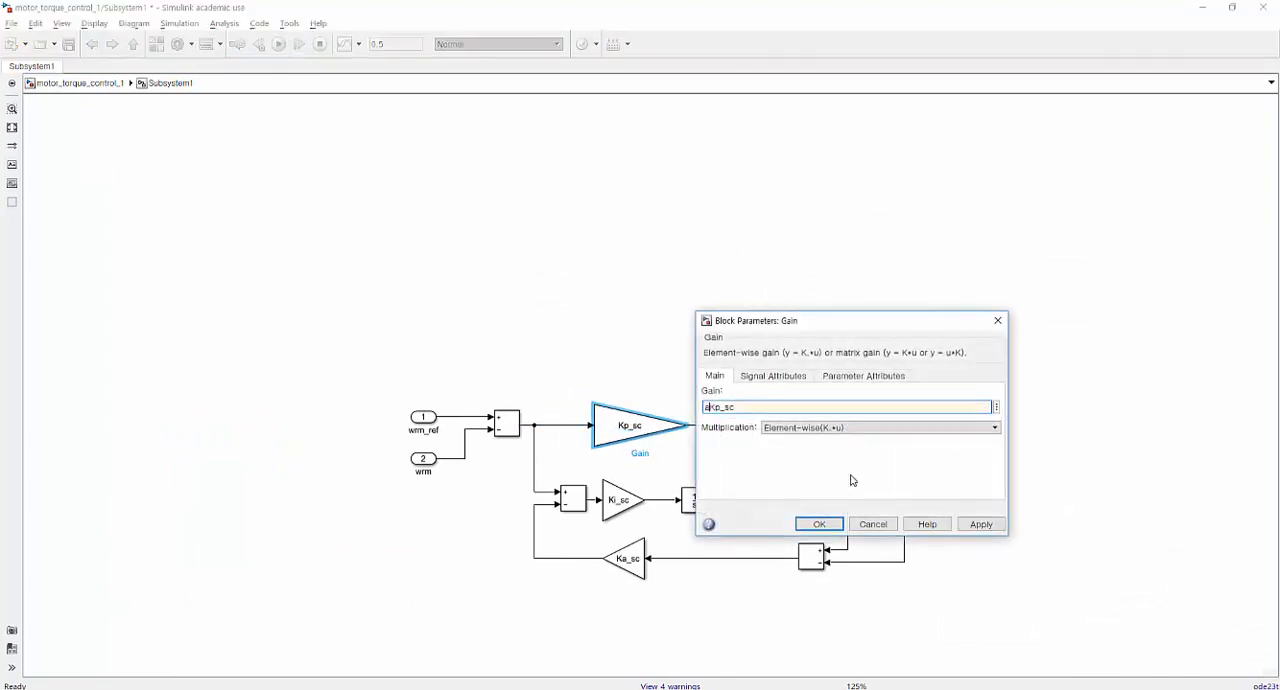
{"action": "type", "text": "a*"}
{"action": "key", "text": "Return"}
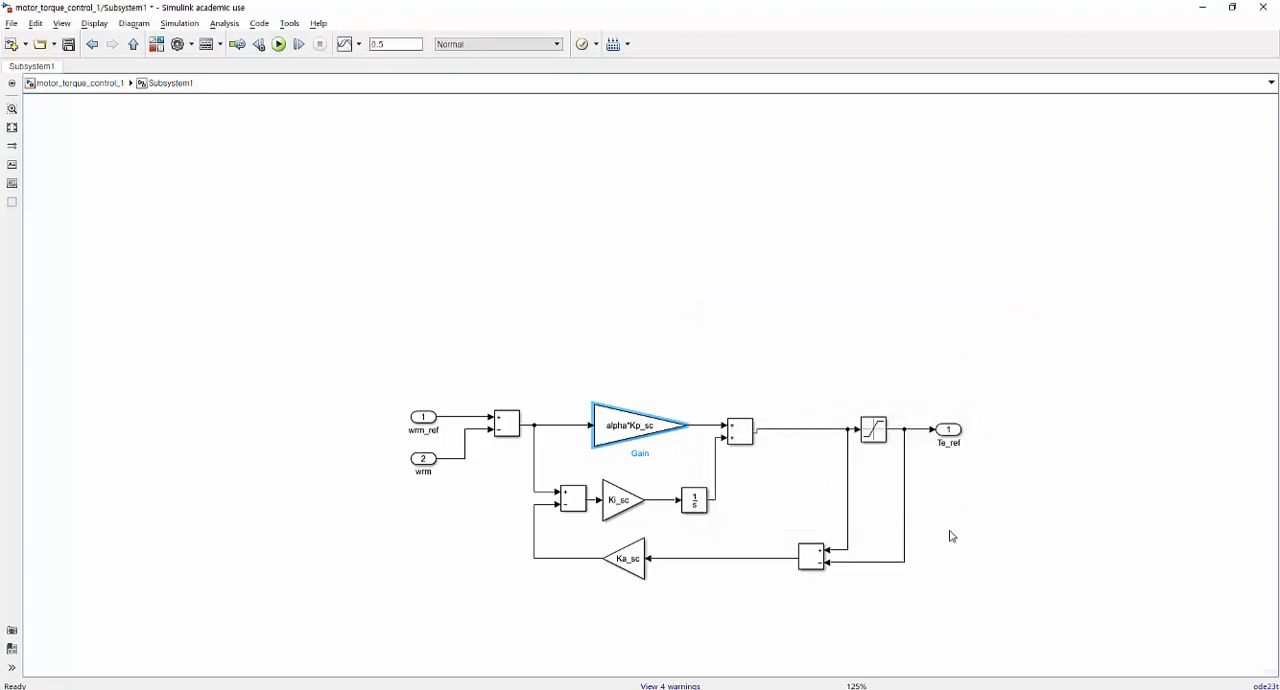
Insert a copied Add block between the PI sum and the saturation, and reconnect the anti-windup subtraction to the saturation input.
{"action": "left_click", "coordinate": [800, 431]}
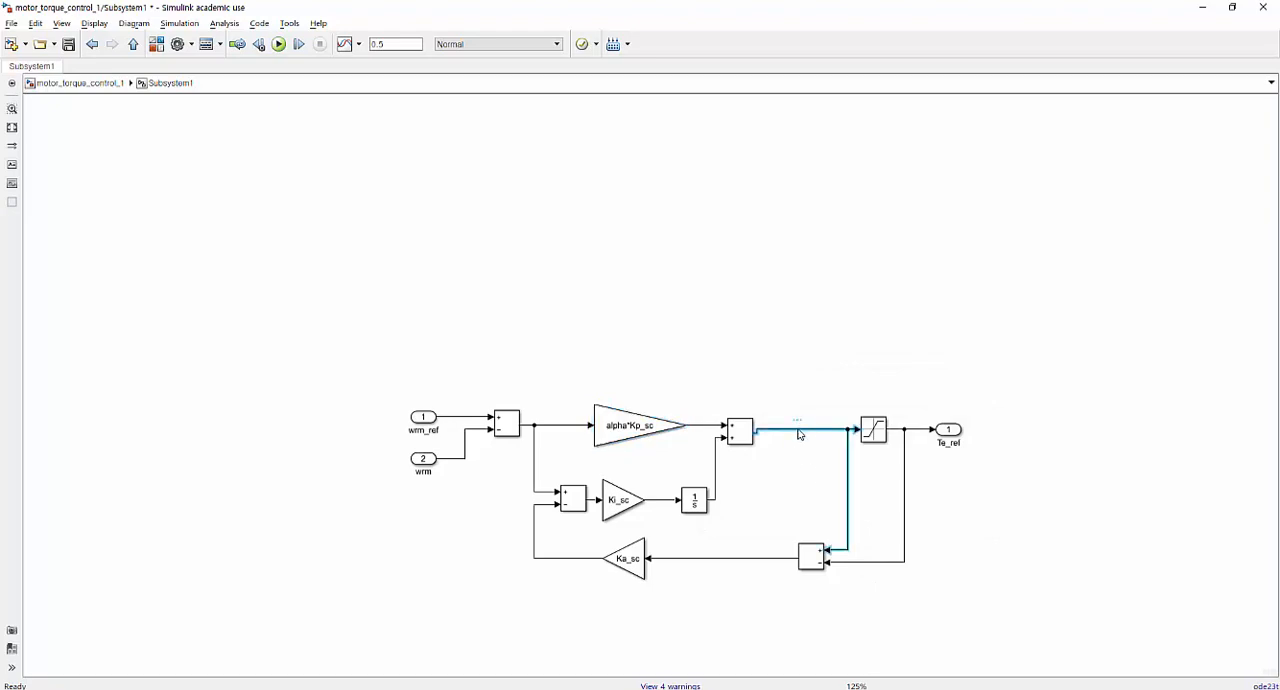
{"action": "key", "text": "Delete"}
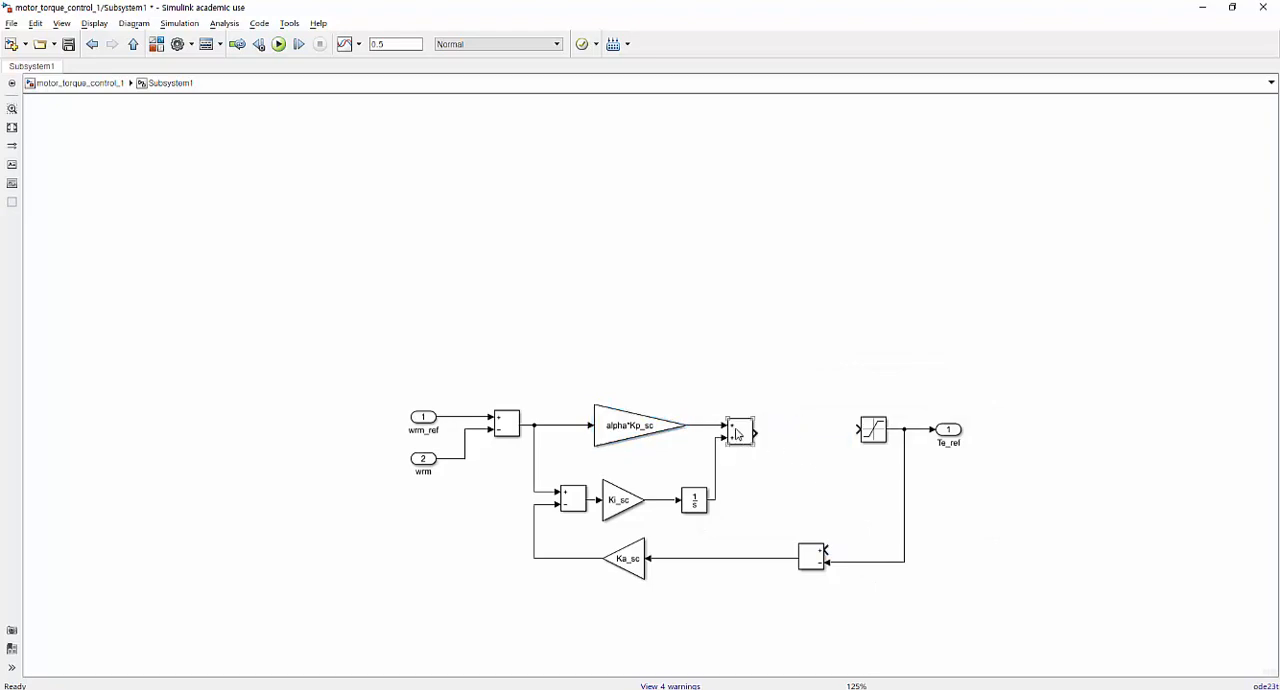
{"action": "left_click_drag", "start_coordinate": [736, 432], "coordinate": [859, 430]}
{"action": "left_click_drag", "start_coordinate": [786, 446], "coordinate": [803, 446]}
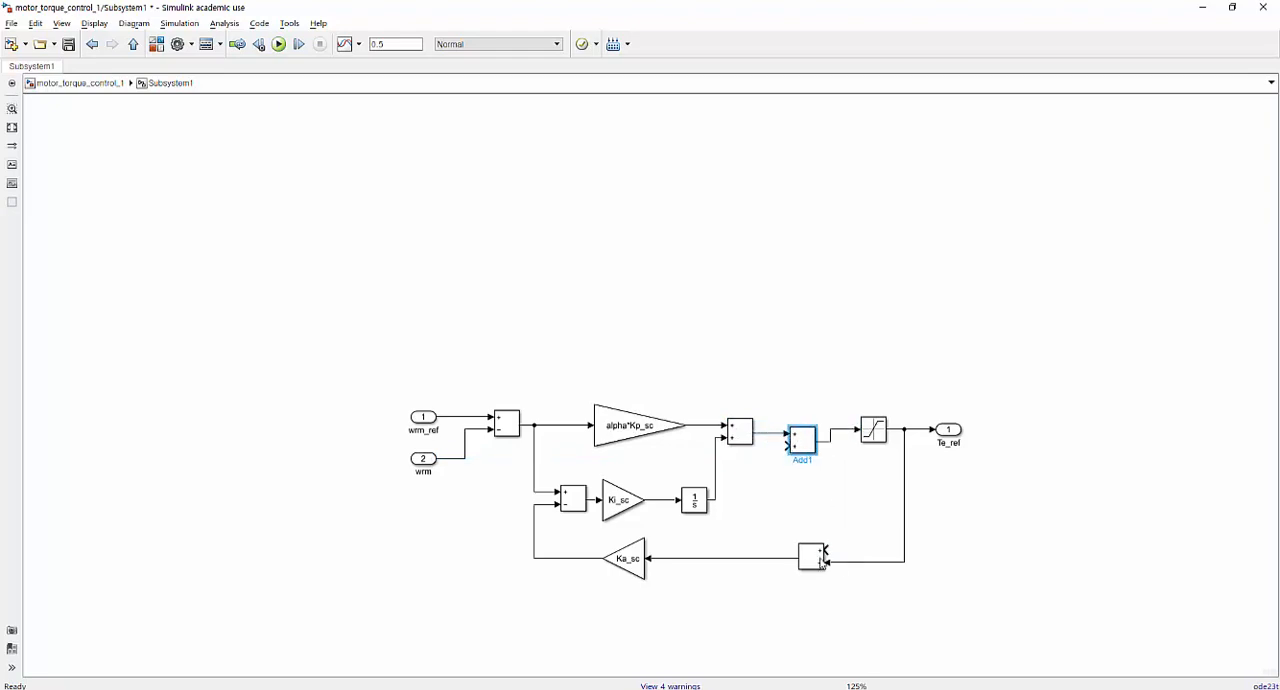
{"action": "left_click_drag", "start_coordinate": [822, 550], "coordinate": [848, 430]}
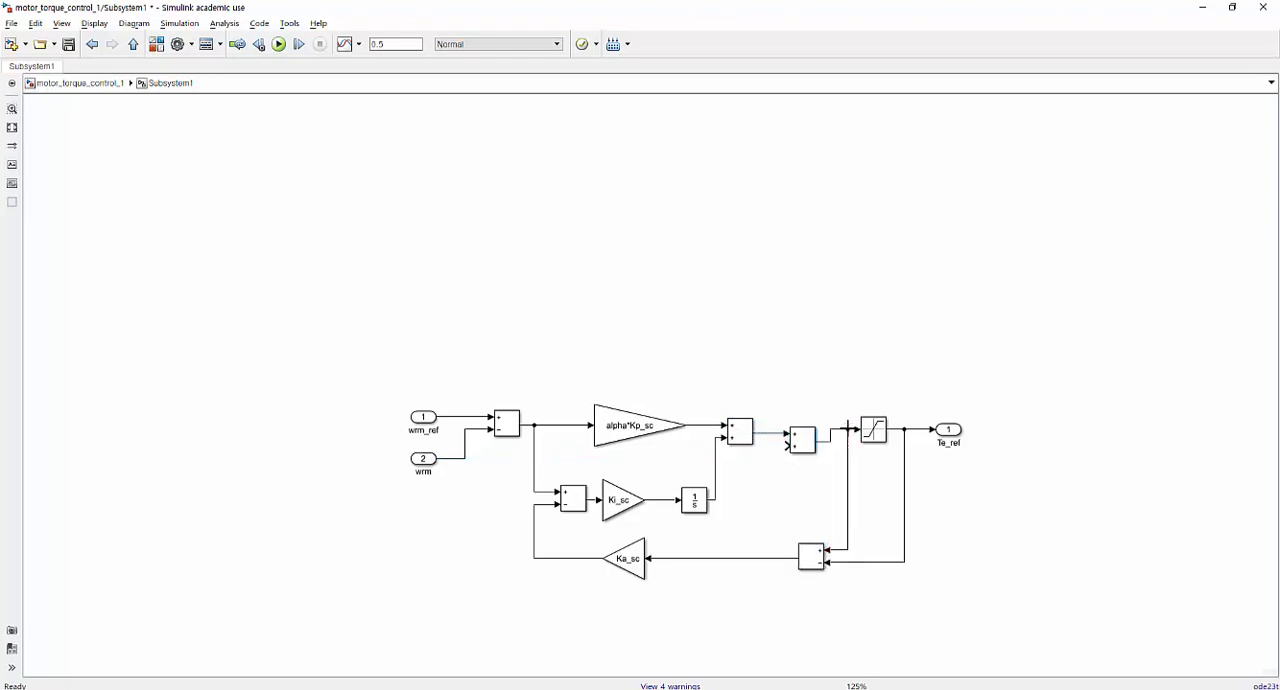
Set the signs of the new Add block before the saturation to +-.
{"action": "double_click", "coordinate": [811, 447]}
{"action": "left_click", "coordinate": [894, 452]}
{"action": "double_click", "coordinate": [894, 452]}
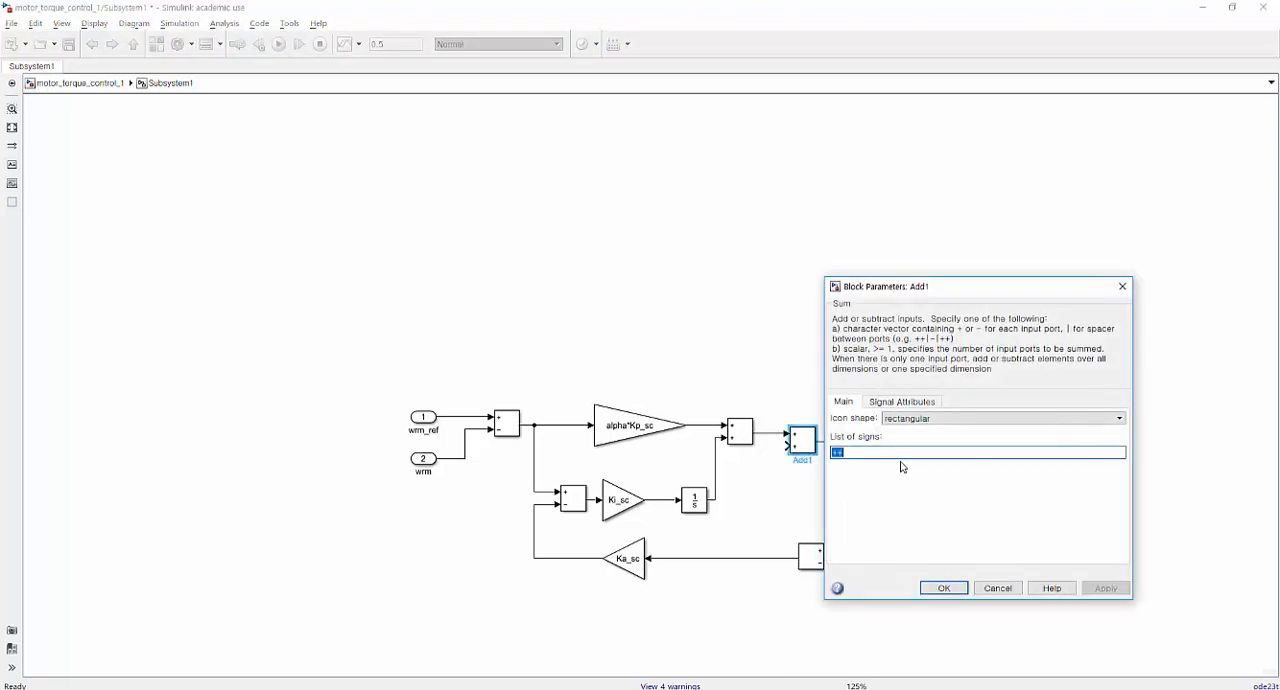
{"action": "key", "text": "BackSpace"}
{"action": "type", "text": "-"}
{"action": "key", "text": "Return"}
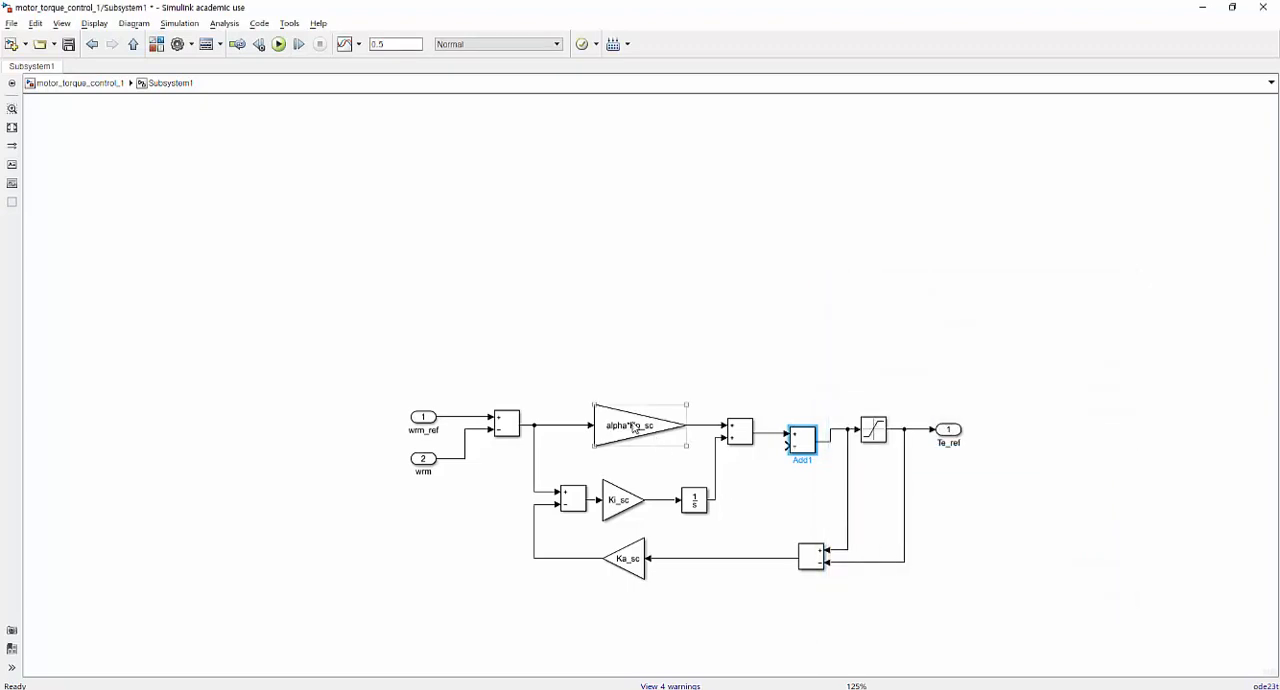
Copy the alpha*Kp_sc gain block below the Ka_sc gain and check the feedback gain on the PI-IP controller slide.
{"action": "left_click_drag", "start_coordinate": [635, 428], "coordinate": [621, 619]}
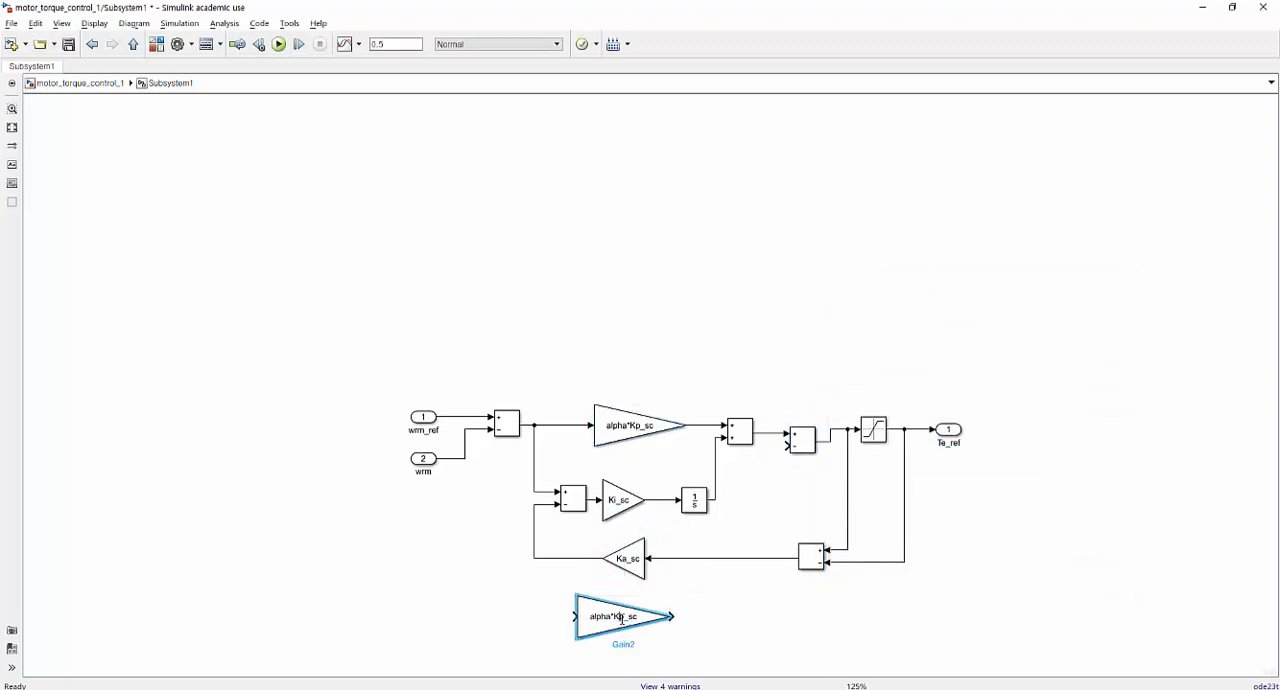
{"action": "key", "text": "alt+Tab"}
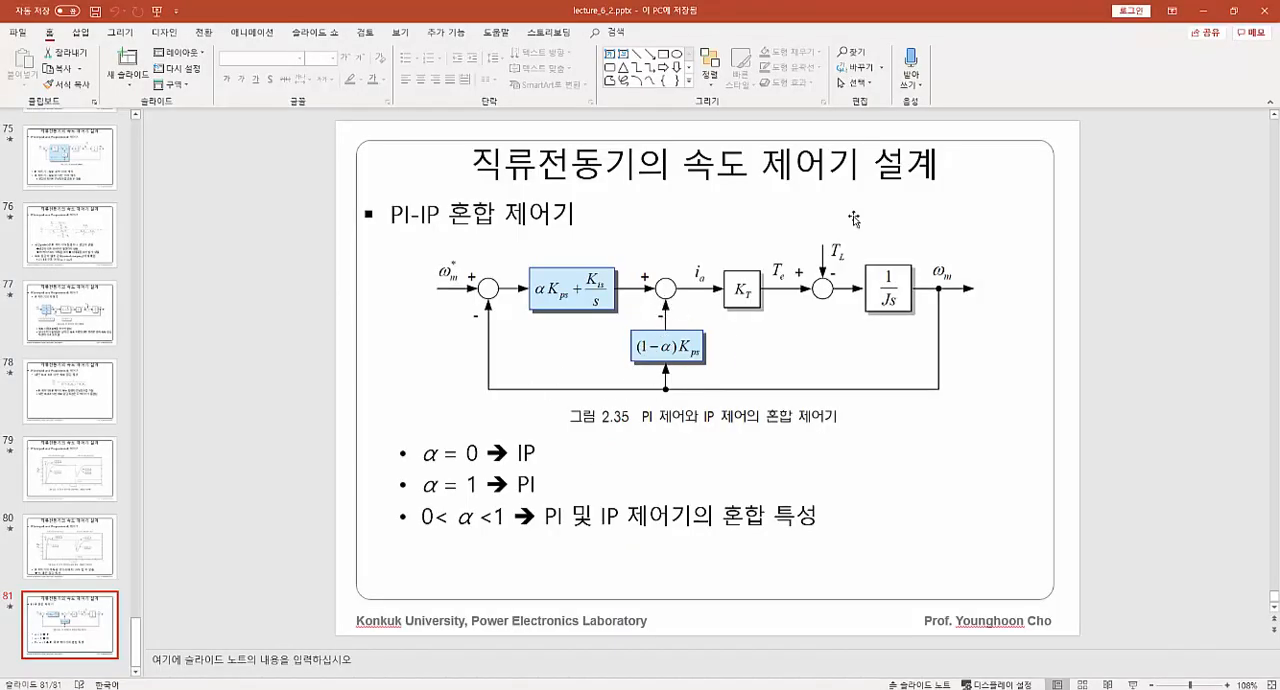
{"action": "key", "text": "alt+Tab"}
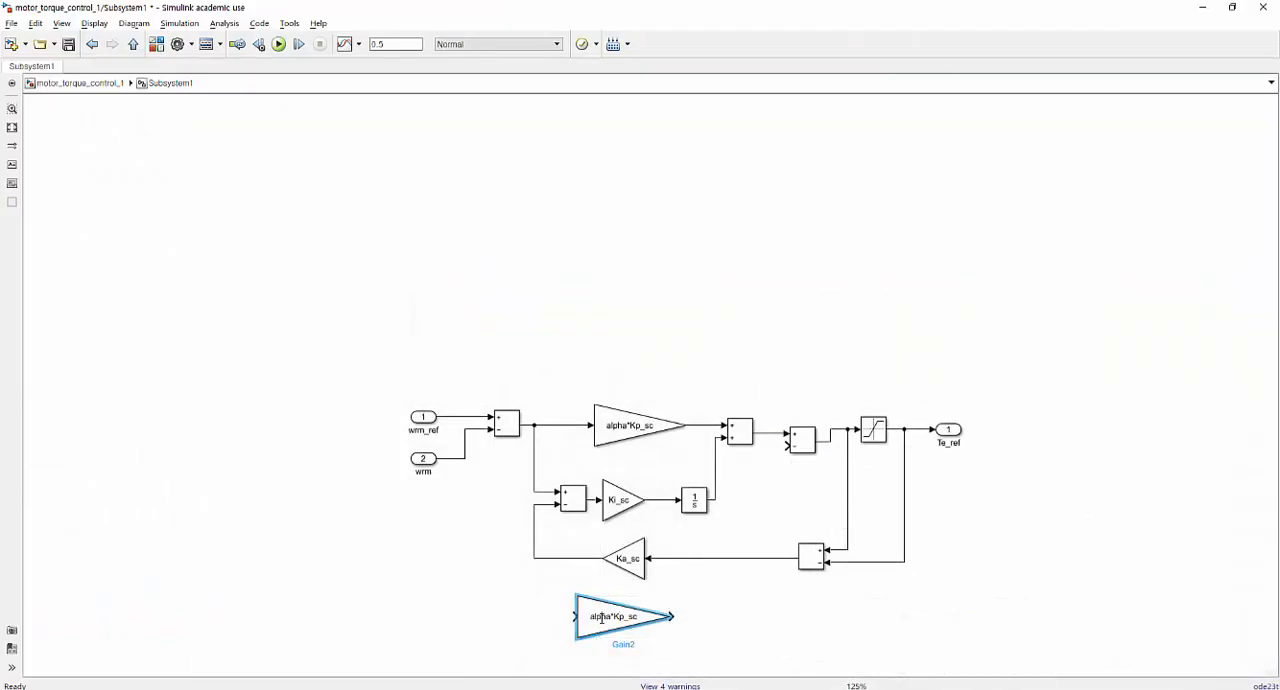
Set the gain of the copied block below Ka_sc to (1-alpha)*Kp_sc.
{"action": "double_click", "coordinate": [600, 616]}
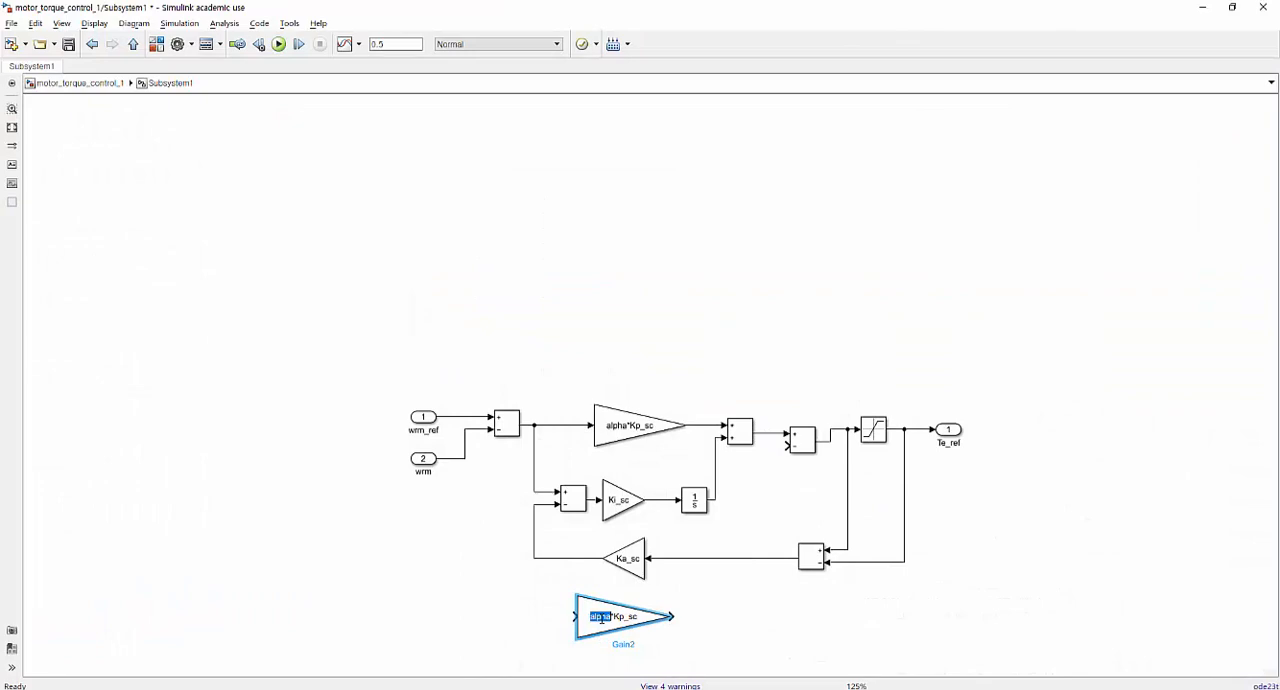
{"action": "left_click", "coordinate": [687, 647]}
{"action": "double_click", "coordinate": [640, 618]}
{"action": "key", "text": "Home"}
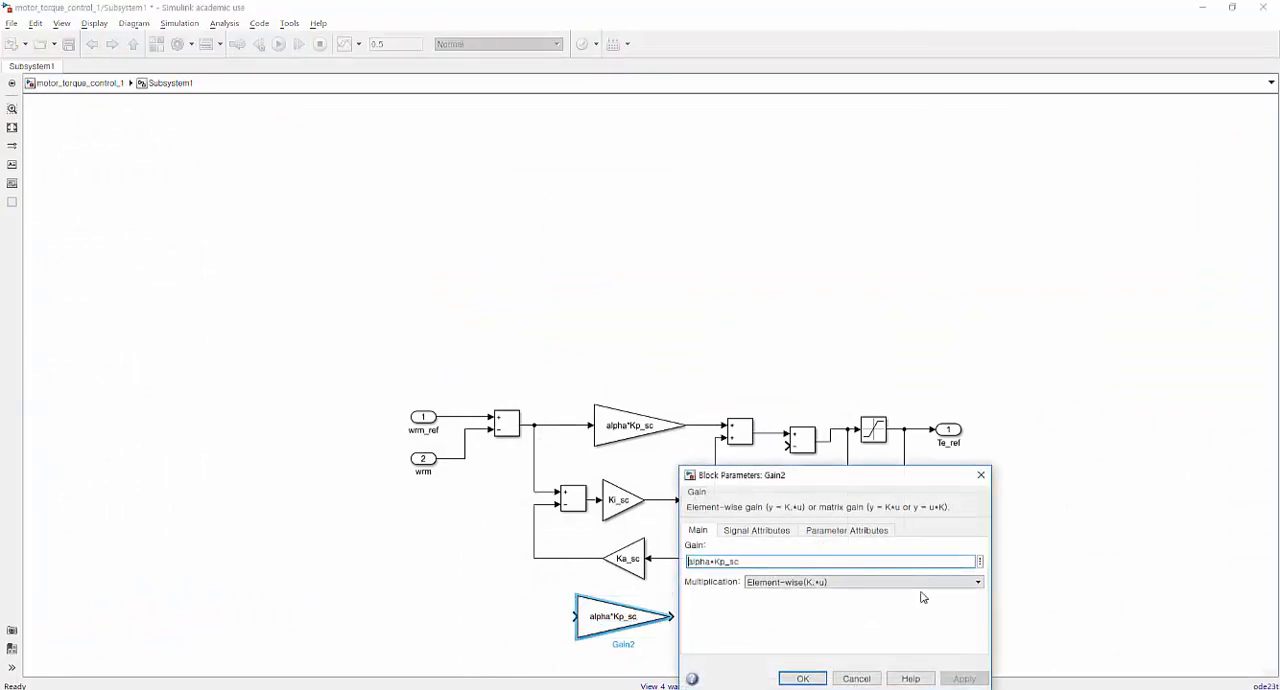
{"action": "type", "text": "(1-"}
{"action": "key", "text": "Right"}
{"action": "key", "text": "Right"}
{"action": "key", "text": "Right"}
{"action": "type", "text": ")"}
{"action": "key", "text": "Return"}
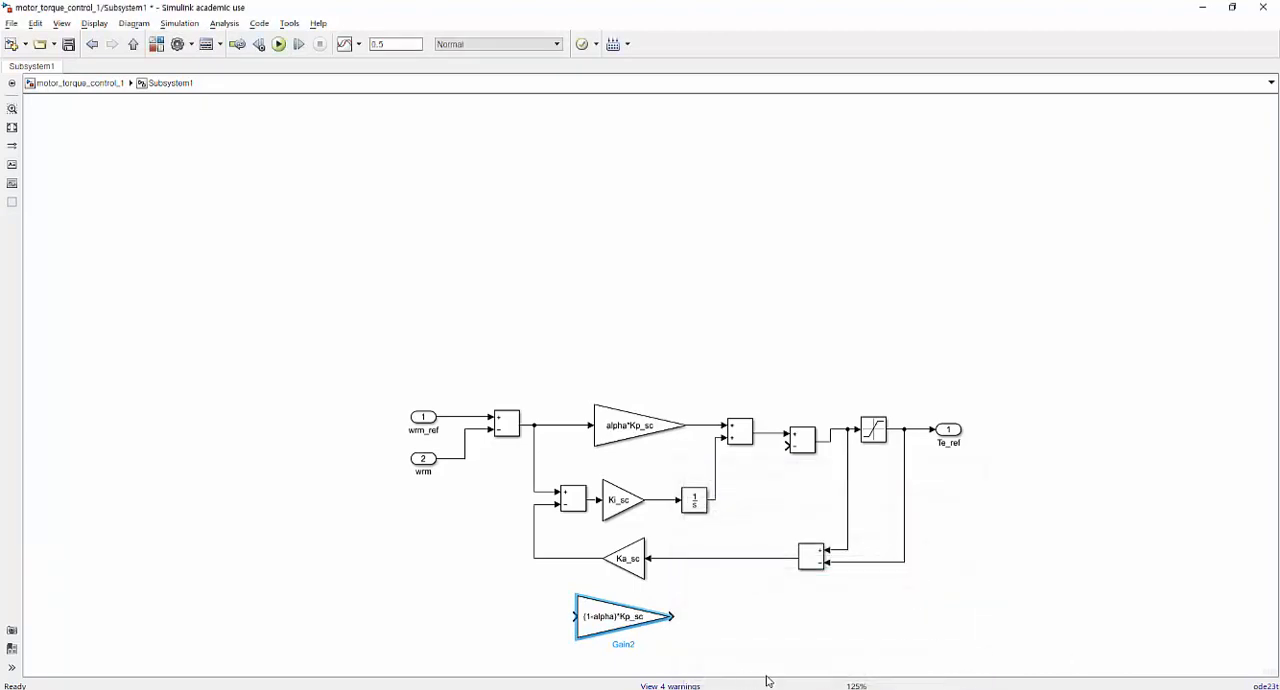
Wire the wrm input through the (1-alpha)*Kp_sc gain to the new Add block's negative input and save the model.
{"action": "left_click_drag", "start_coordinate": [674, 616], "coordinate": [787, 445]}
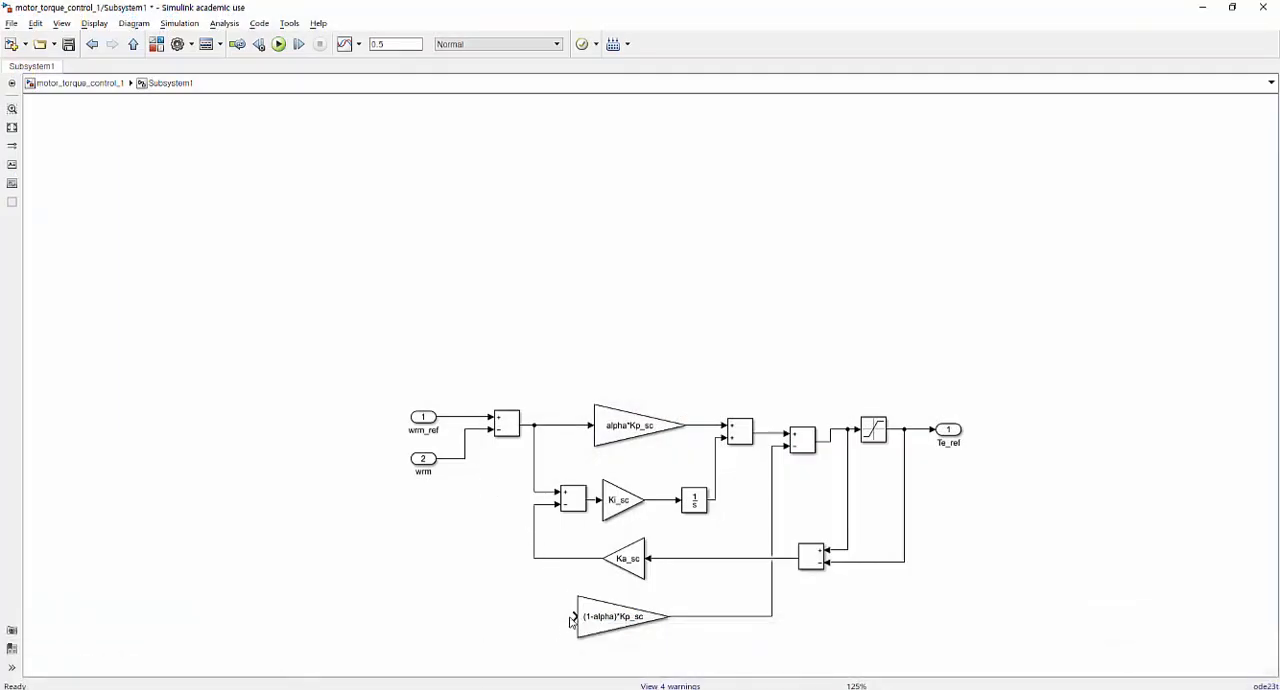
{"action": "left_click_drag", "start_coordinate": [576, 616], "coordinate": [464, 459]}
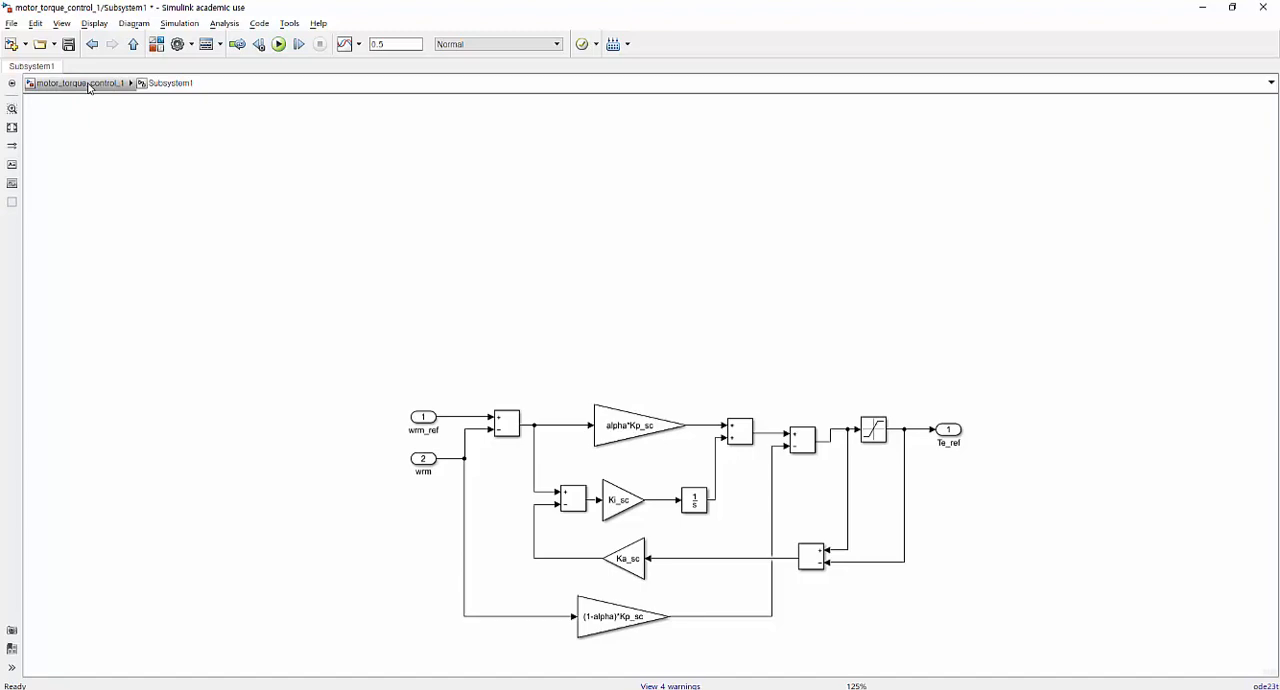
{"action": "key", "text": "ctrl+s"}
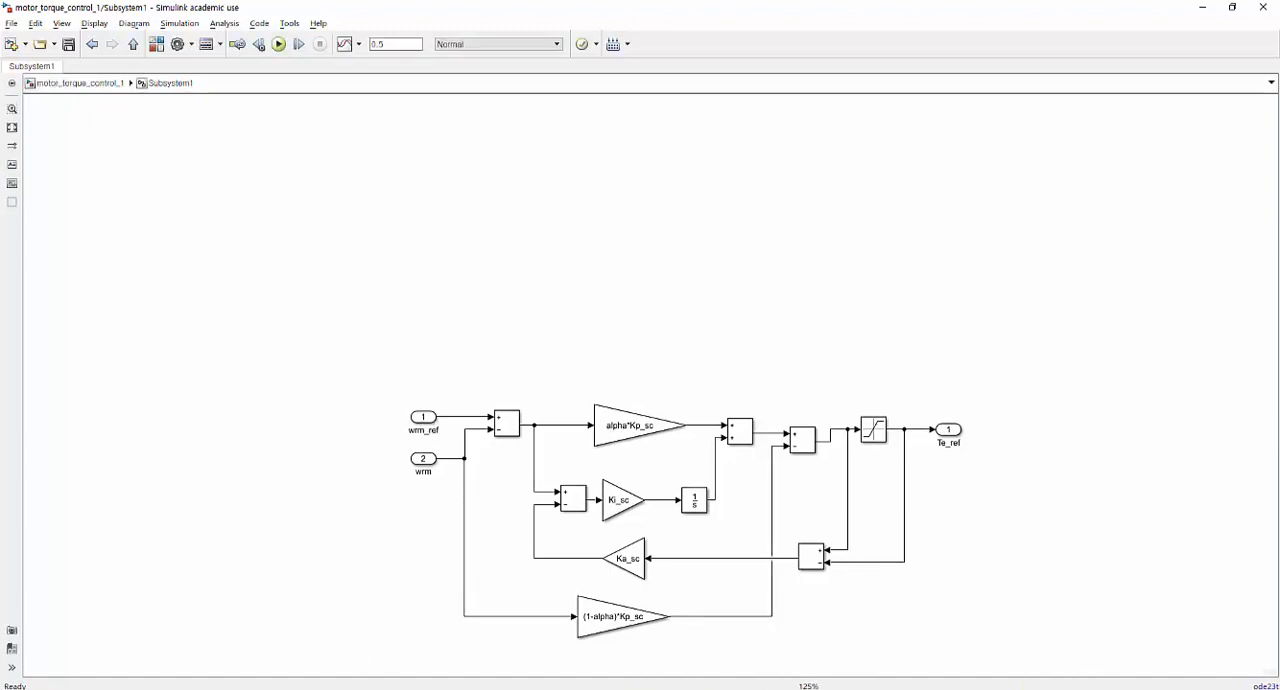
Add the line alpha = 0; after the Ka_sc definition in motor_parameter.m and run the script.
{"action": "key", "text": "alt+Tab"}
{"action": "left_click", "coordinate": [235, 635]}
{"action": "scroll", "coordinate": [223, 624], "scroll_direction": "down", "scroll_amount": 1}
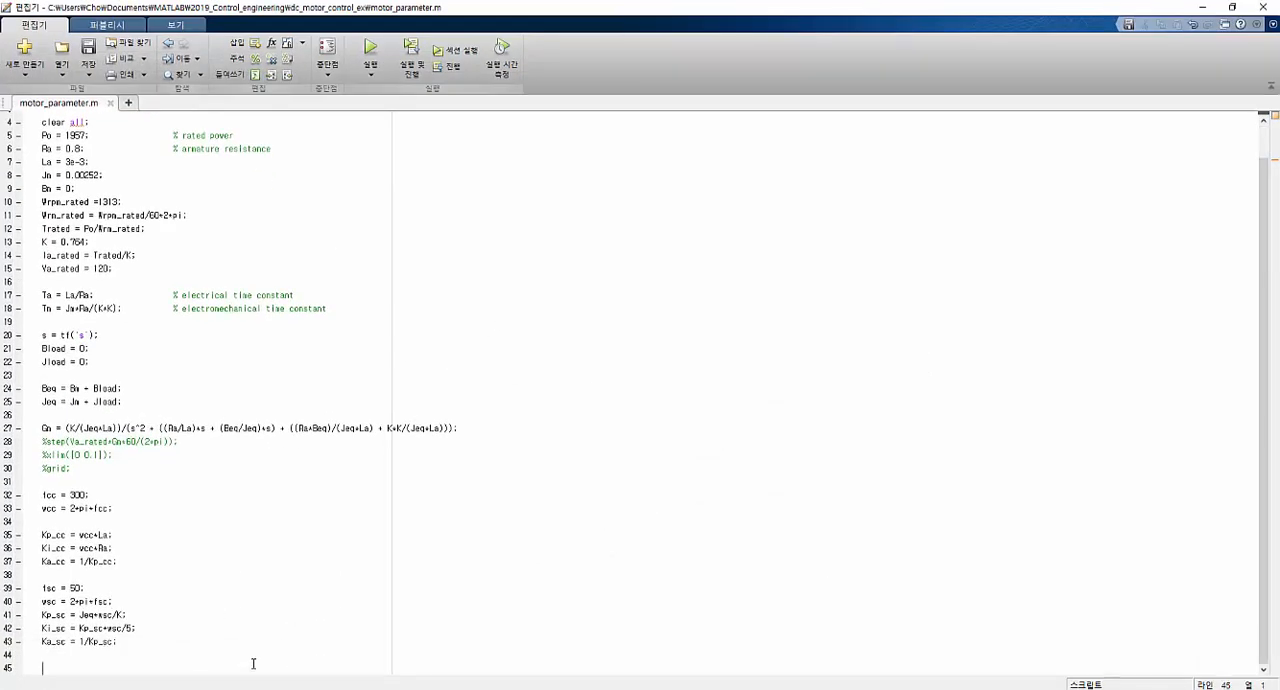
{"action": "type", "text": "alpha = 0;"}
{"action": "left_click", "coordinate": [368, 52]}
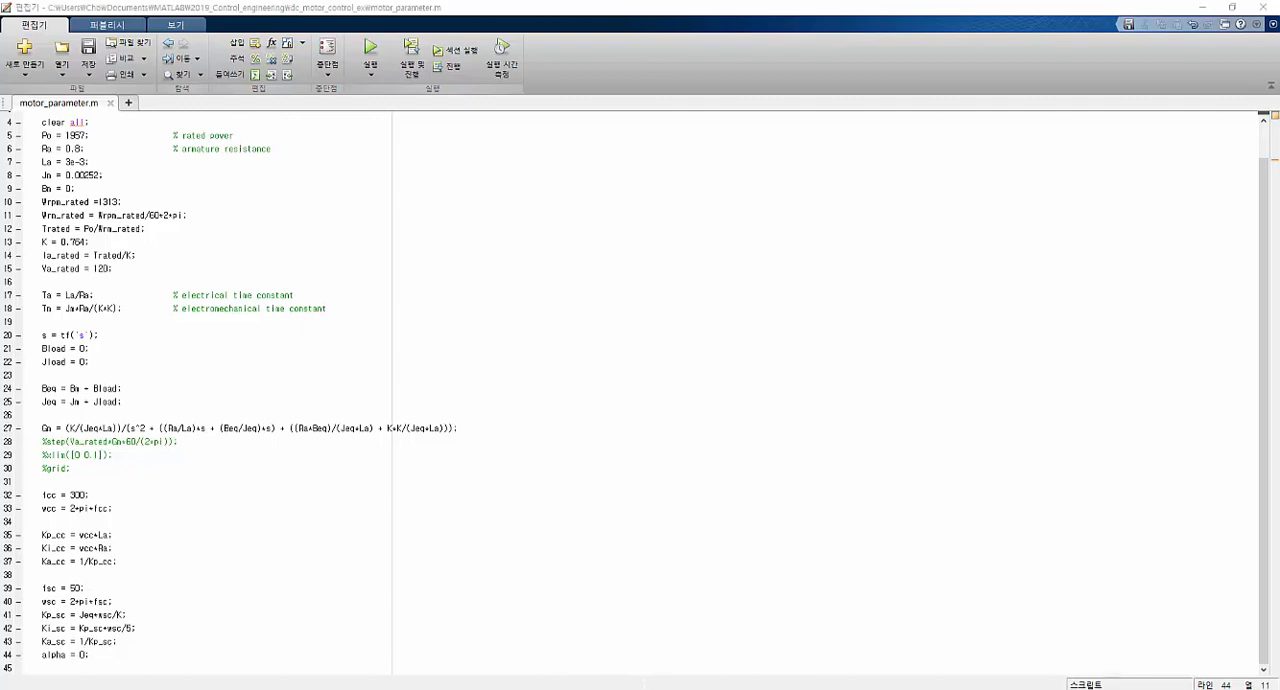
Return to the top level of motor_torque_control_1, run the simulation, and view the speed, current and torque responses in Scope1.
{"action": "key", "text": "alt+Tab"}
{"action": "left_click", "coordinate": [80, 83]}
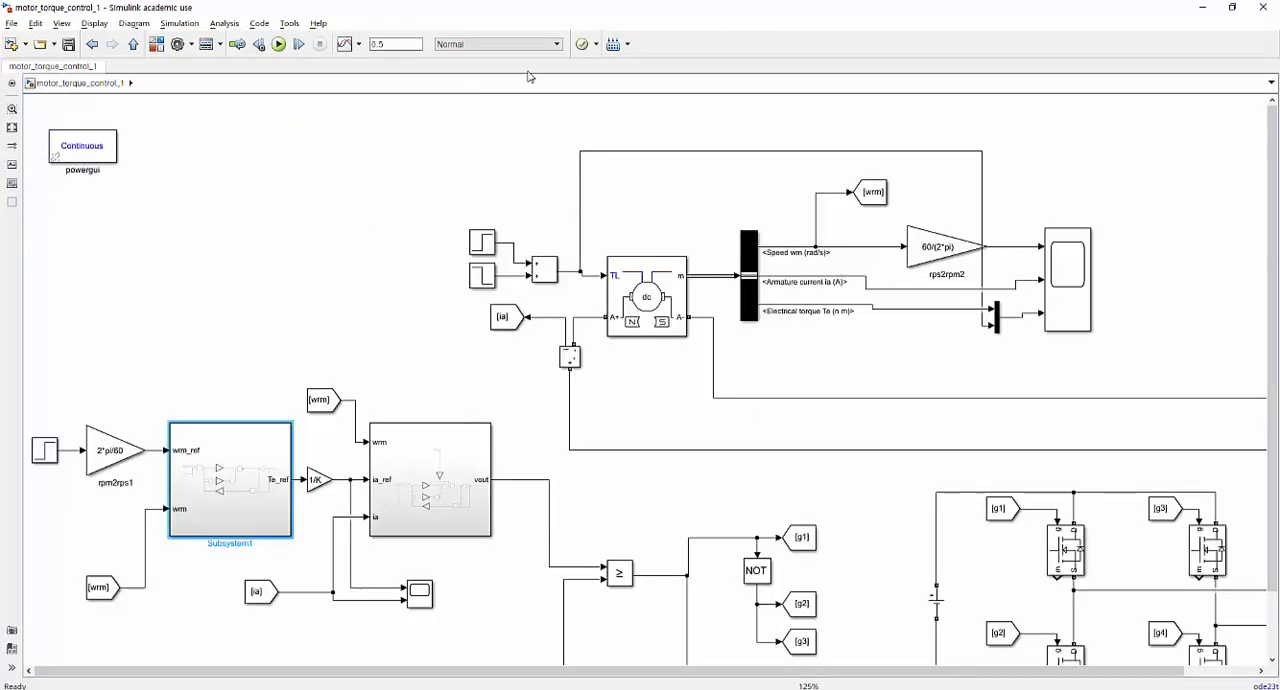
{"action": "left_click", "coordinate": [279, 46]}
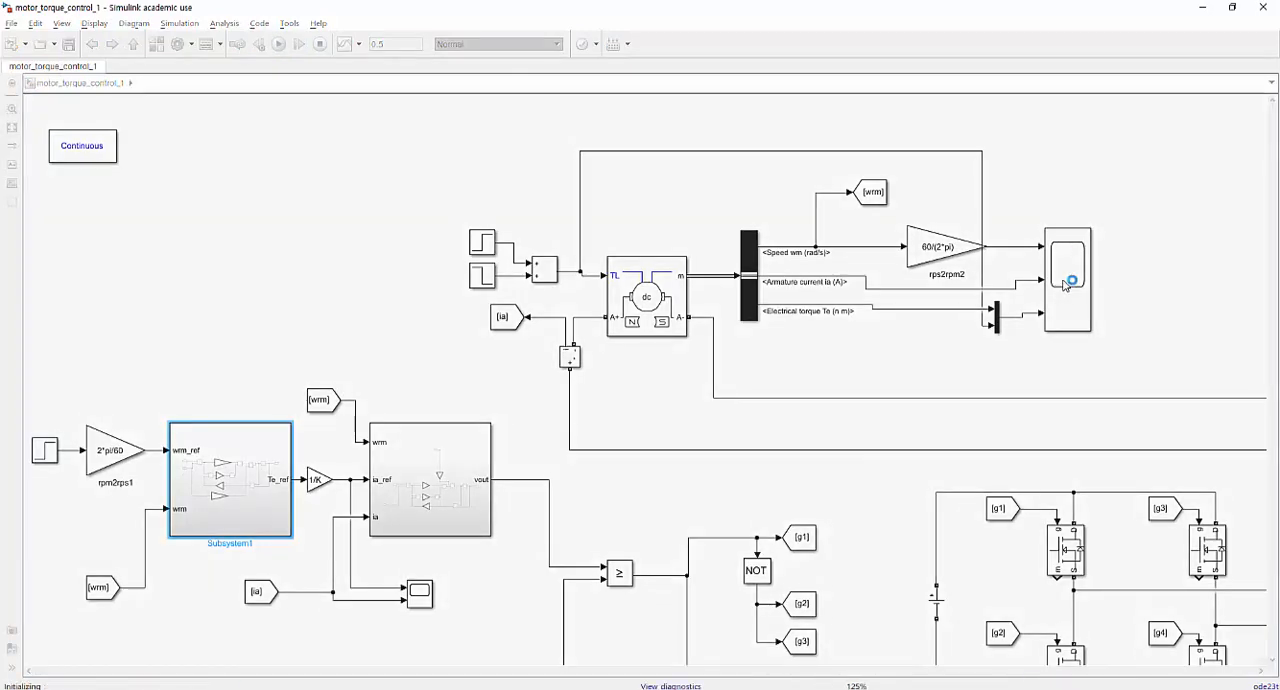
{"action": "left_click", "coordinate": [1065, 286]}
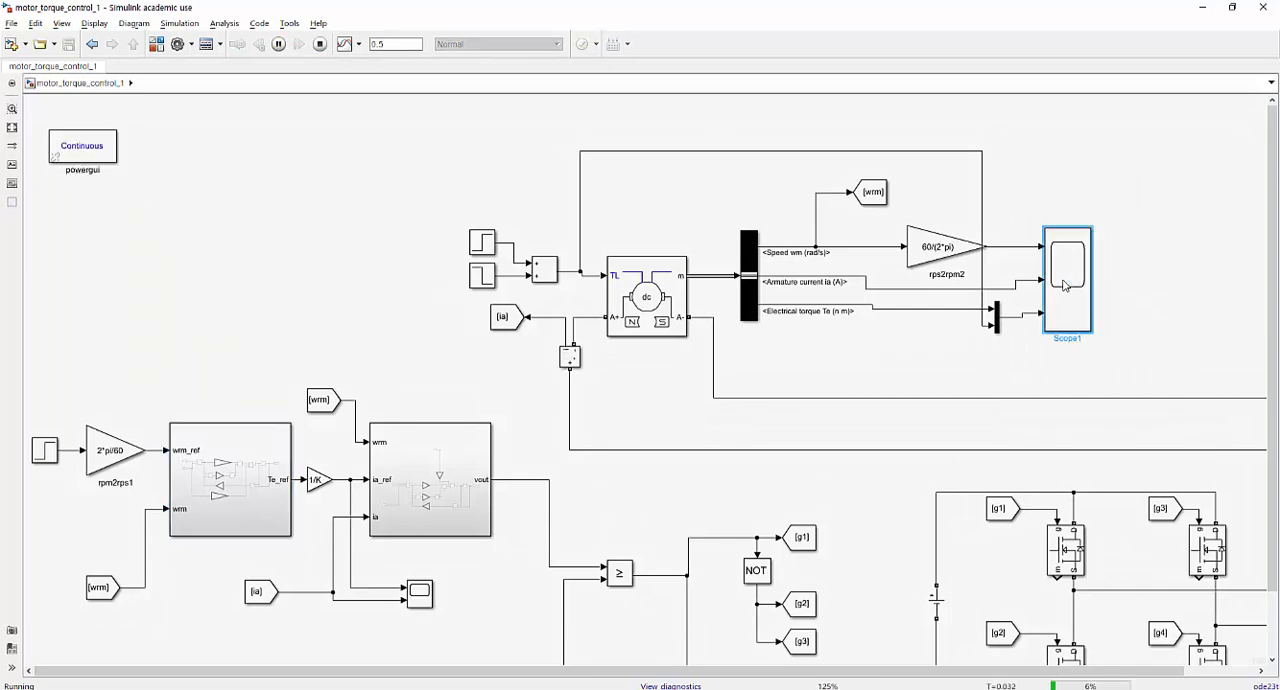
{"action": "double_click", "coordinate": [1065, 286]}
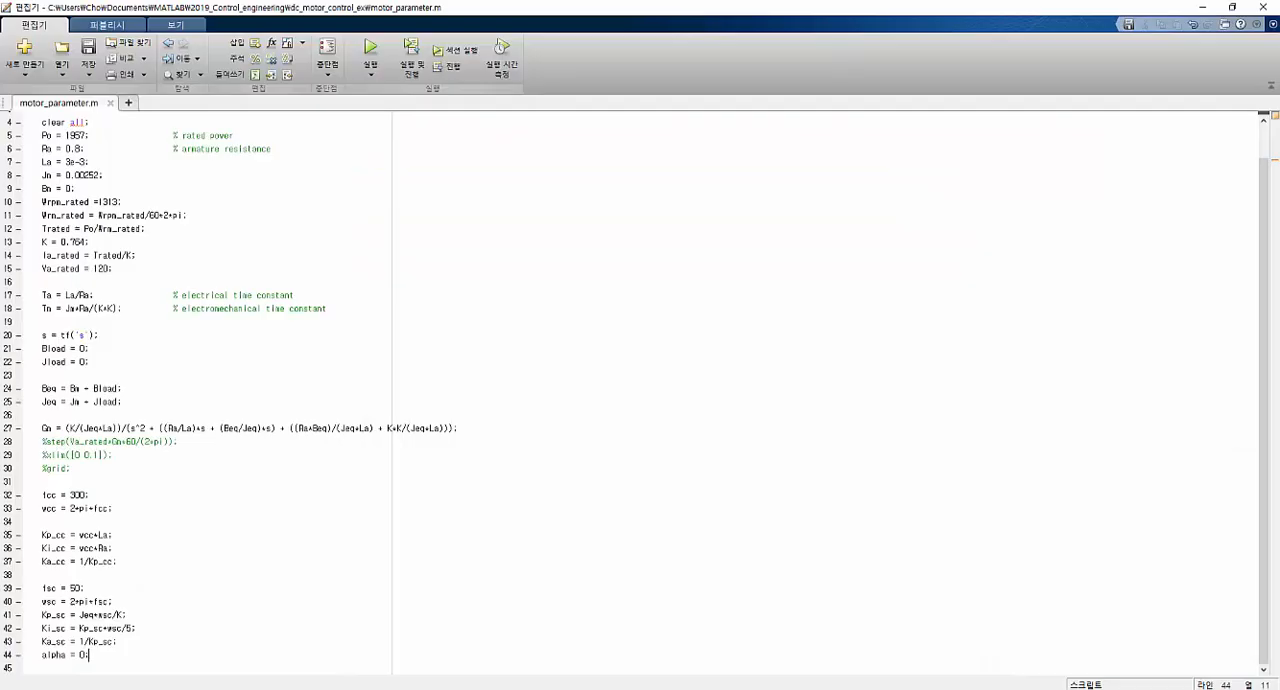
Set the speed controller bandwidth fsc to 100 in motor_parameter.m and run the script again.
{"action": "left_click", "coordinate": [71, 589]}
{"action": "type", "text": "10"}
{"action": "left_click", "coordinate": [370, 55]}
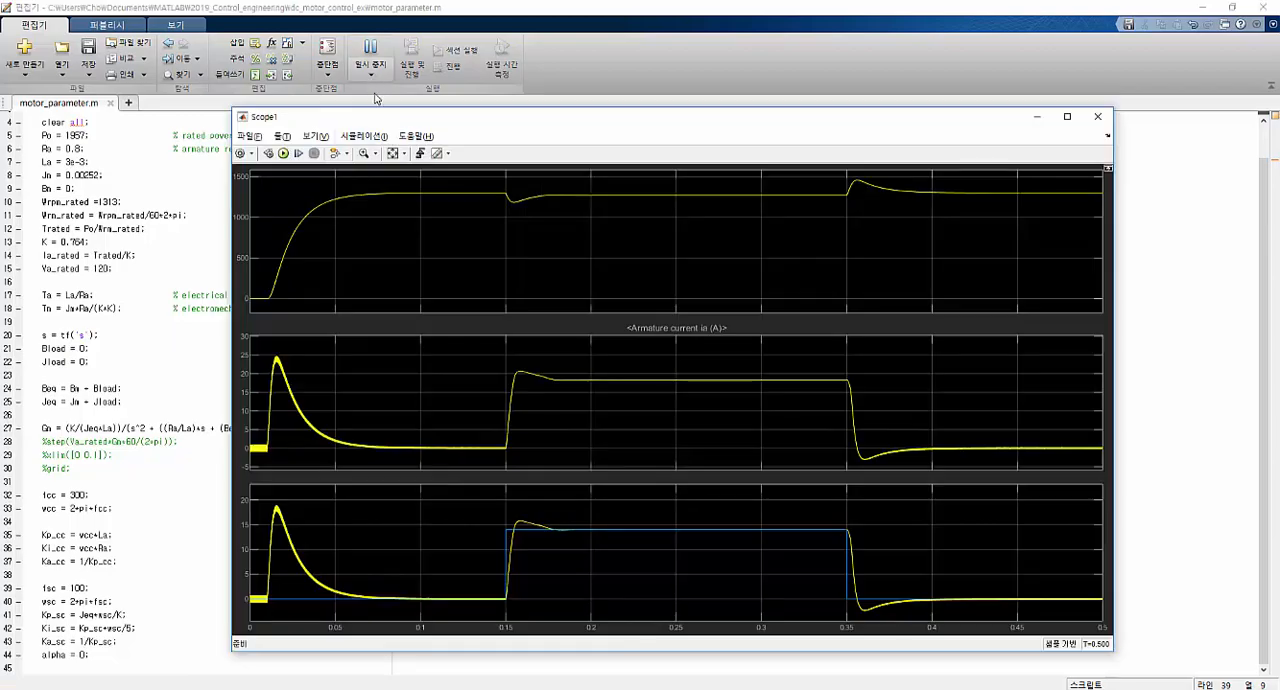
Simulate motor_torque_control_1 with the updated fsc and examine the responses in Scope1.
{"action": "key", "text": "alt+Tab"}
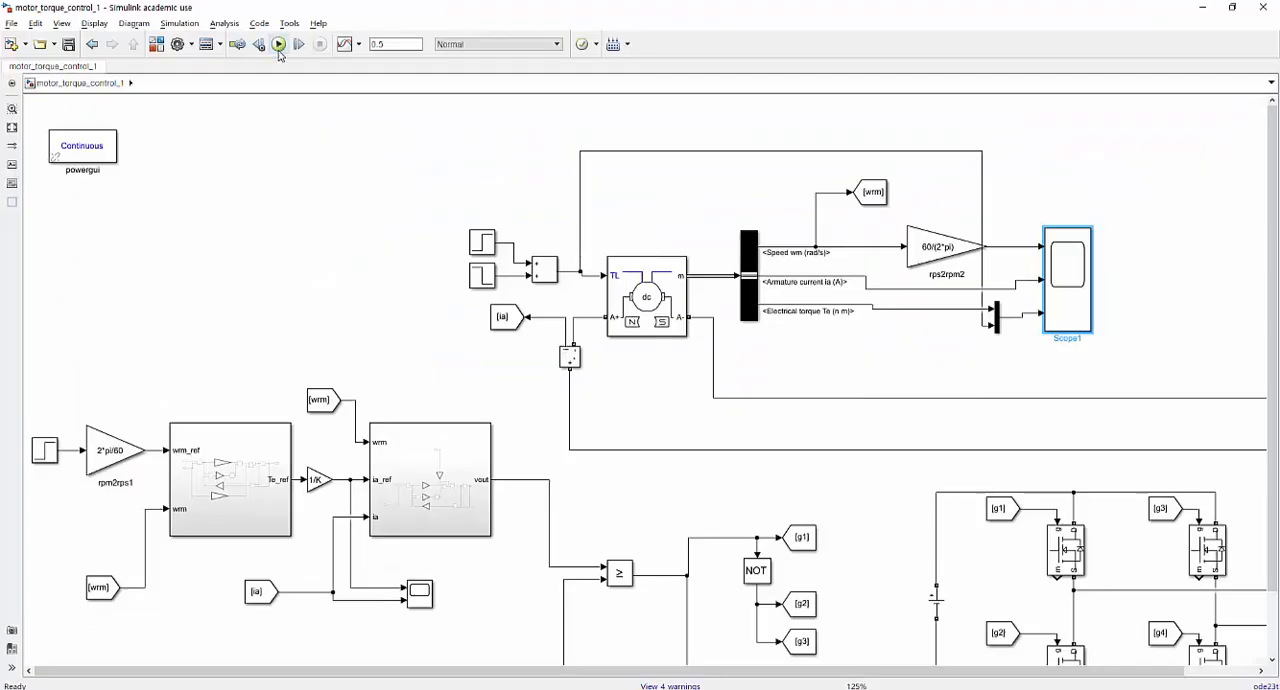
{"action": "left_click", "coordinate": [278, 44]}
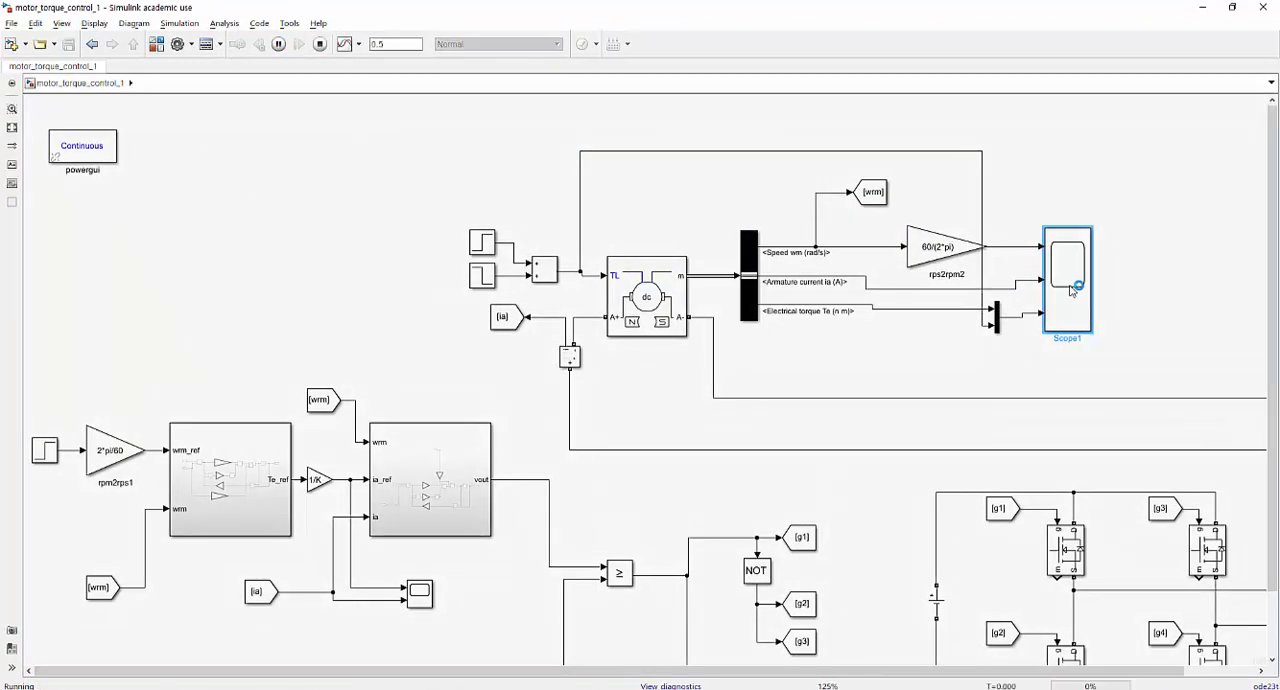
{"action": "double_click", "coordinate": [1071, 290]}
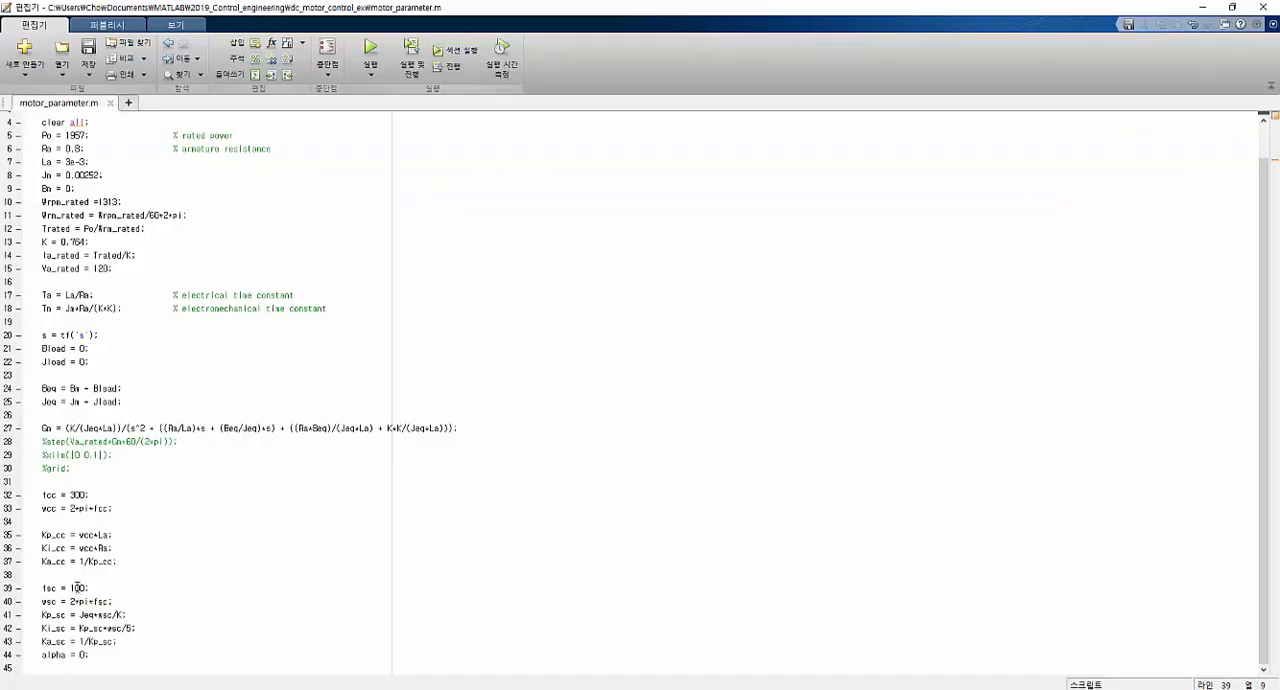
Change alpha to a decimal fraction in motor_parameter.m and rerun the script.
{"action": "left_click", "coordinate": [84, 655]}
{"action": "type", "text": ".5"}
{"action": "key", "text": "F5"}
Simulate motor_torque_control_1 with the new alpha, compare the Scope1 responses, and return to the model.
{"action": "key", "text": "alt+Tab"}
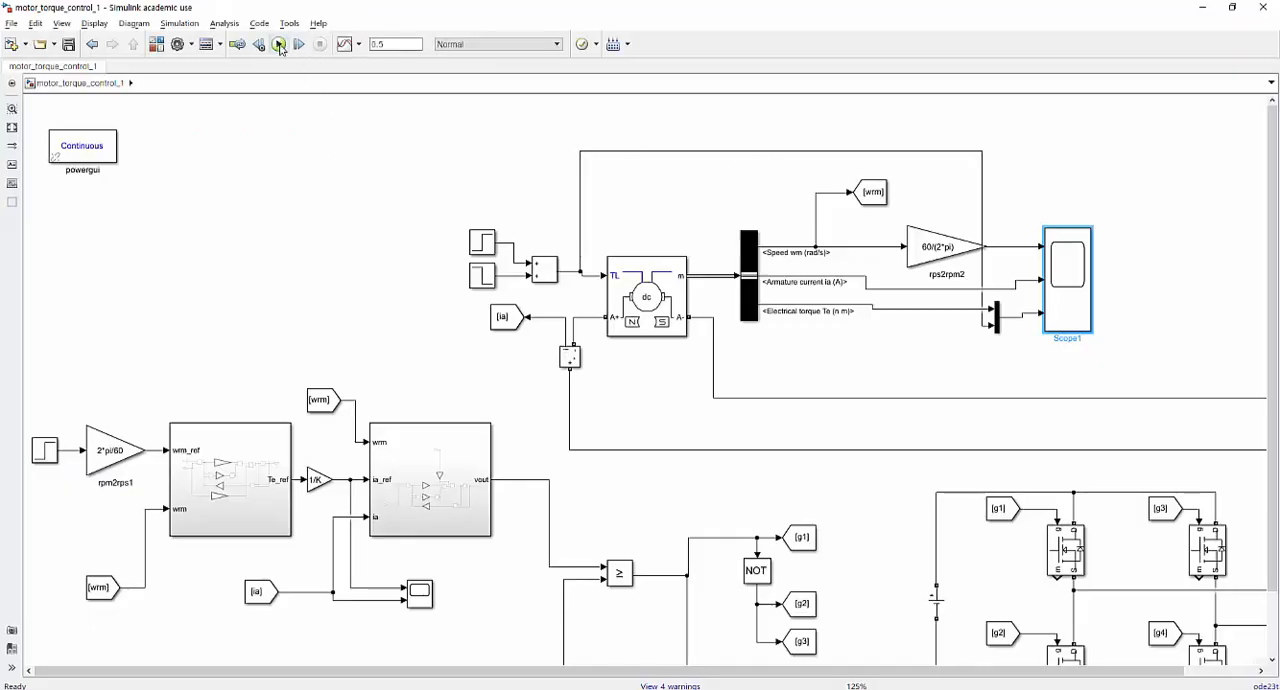
{"action": "left_click", "coordinate": [279, 44]}
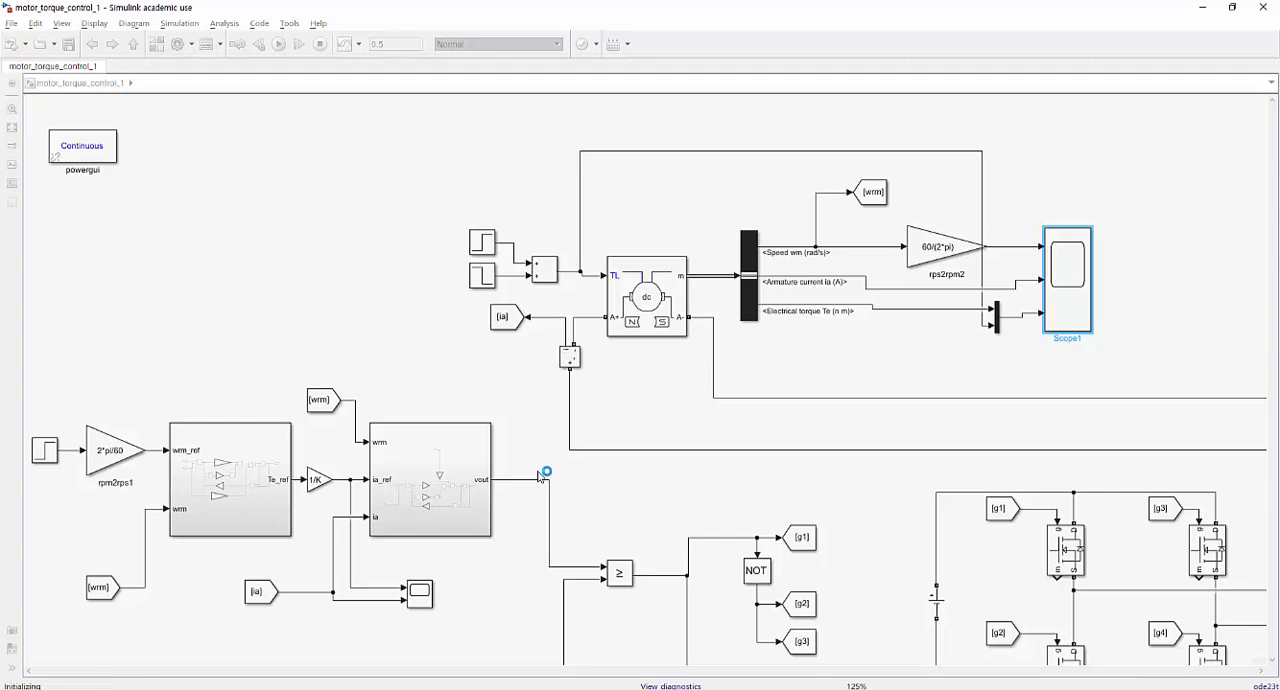
{"action": "double_click", "coordinate": [1066, 278]}
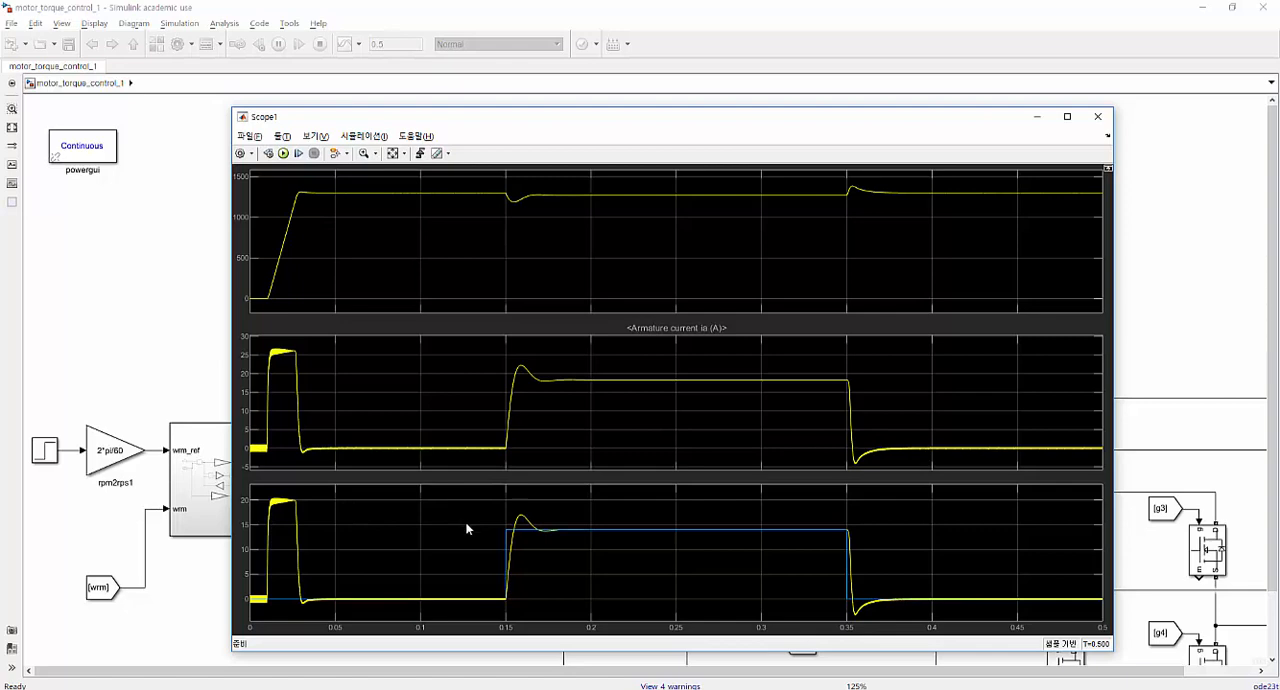
{"action": "left_click", "coordinate": [440, 6]}
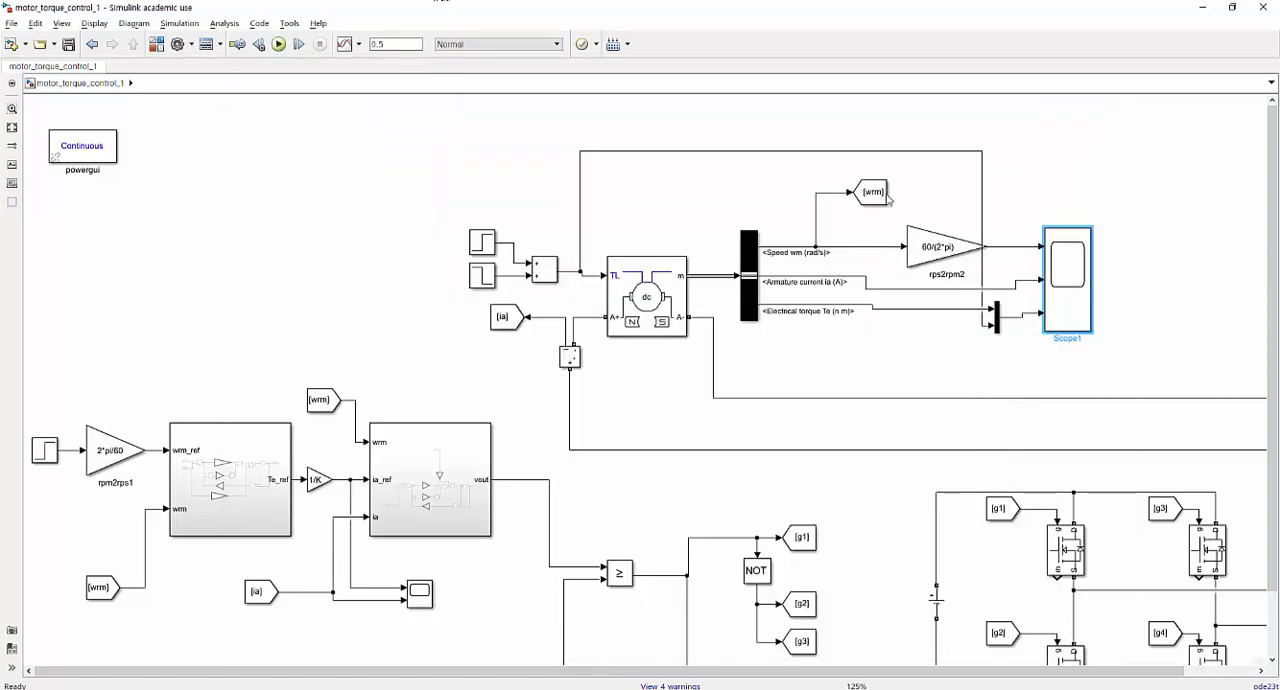
{"action": "left_click_drag", "start_coordinate": [1272, 416], "coordinate": [1272, 494]}
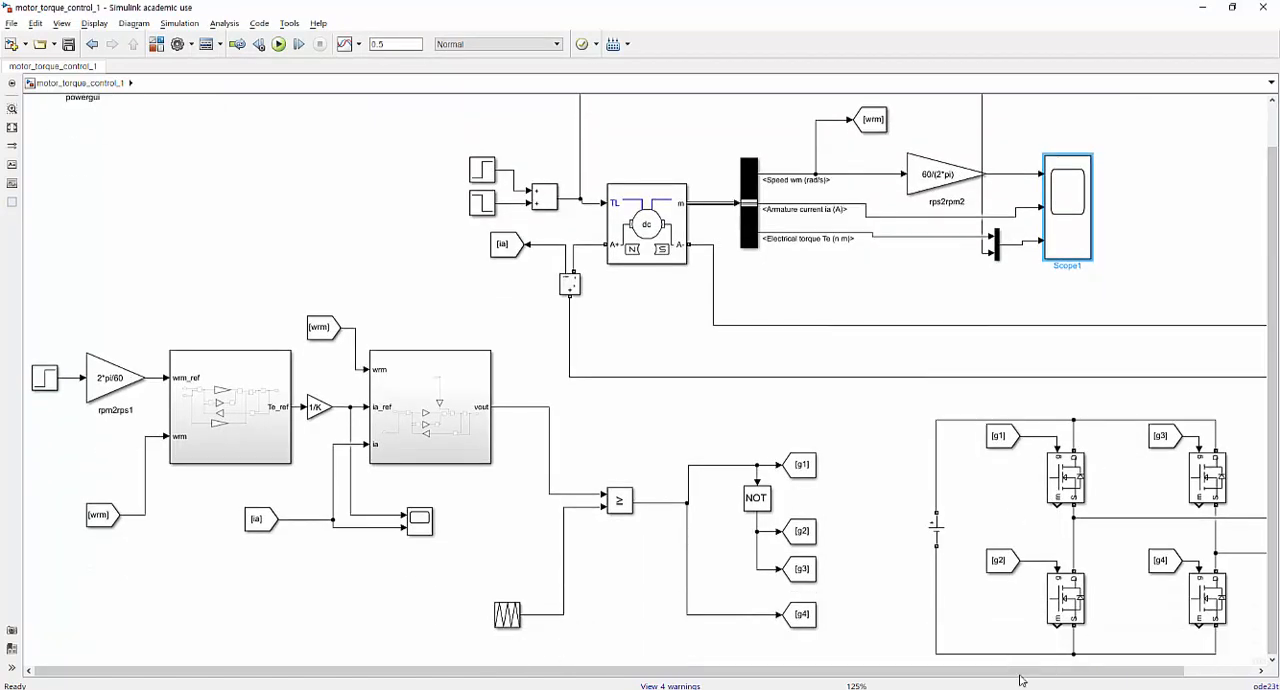
{"action": "left_click_drag", "start_coordinate": [1023, 672], "coordinate": [1096, 661]}
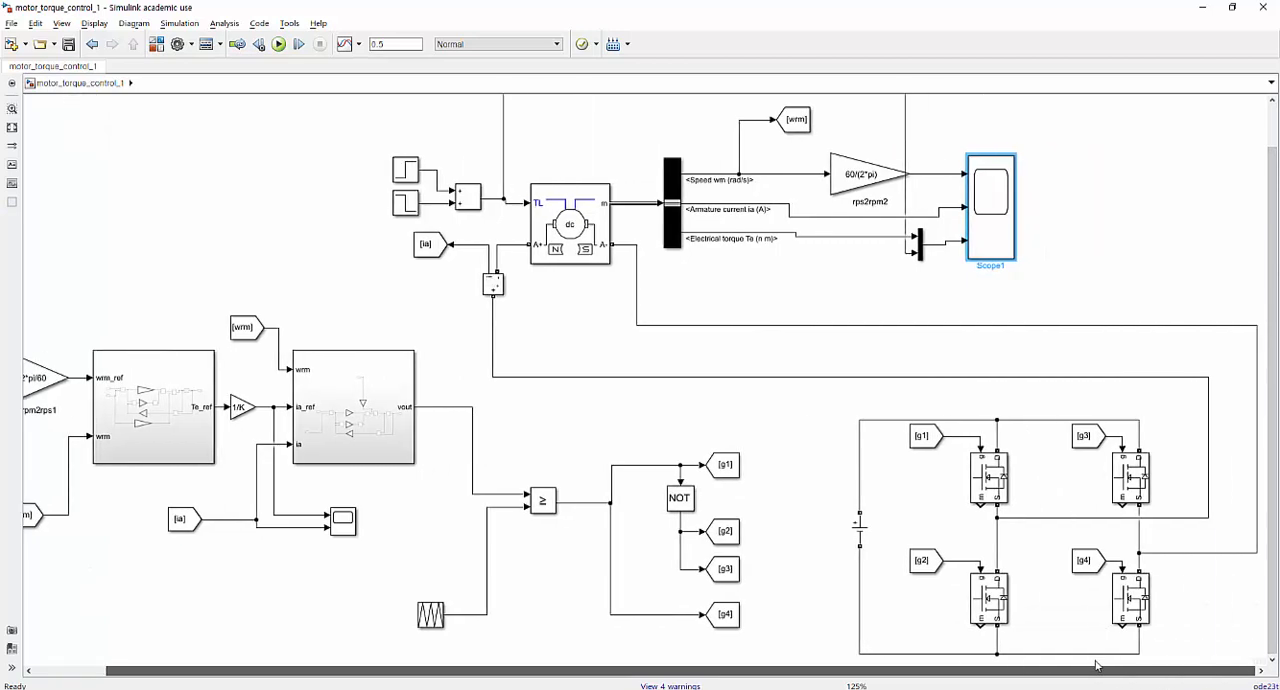